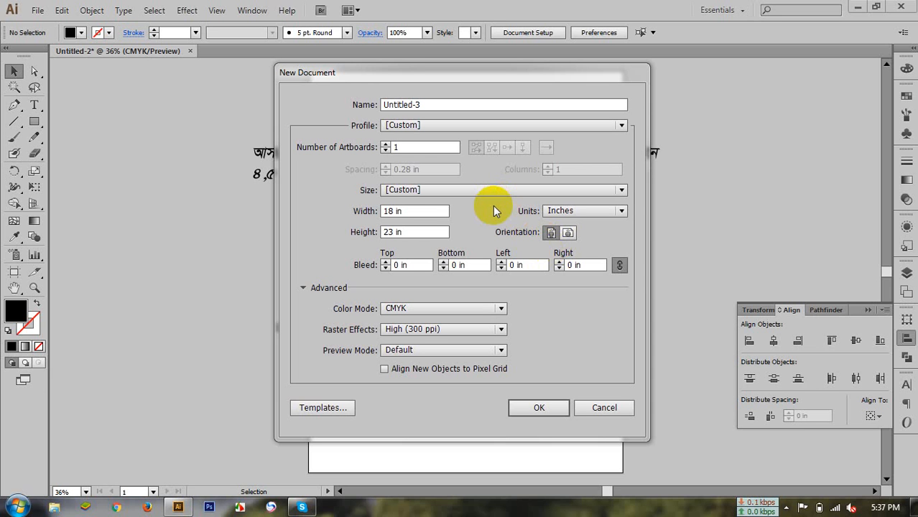
Create an 18 × 23 in CMYK document and cover its artboard with an 18 × 23 in rectangle.
{"action": "left_click", "coordinate": [535, 405]}
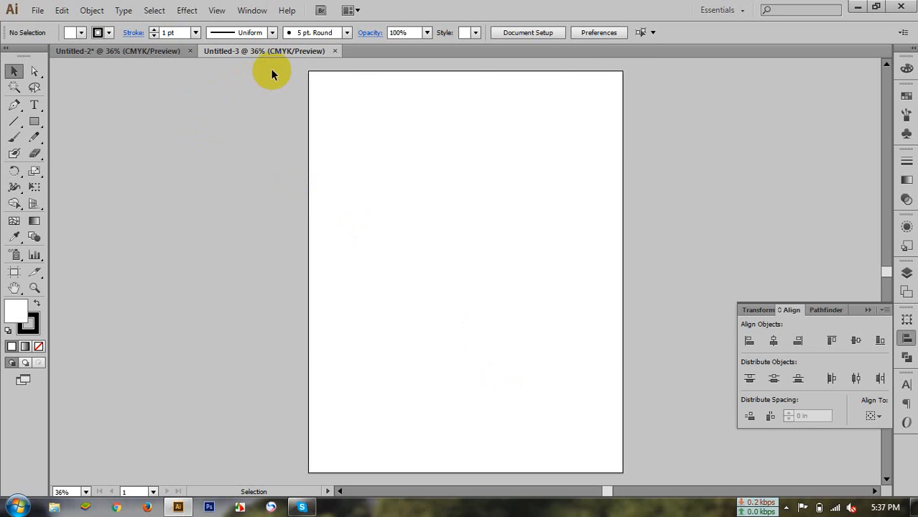
{"action": "left_click", "coordinate": [34, 123]}
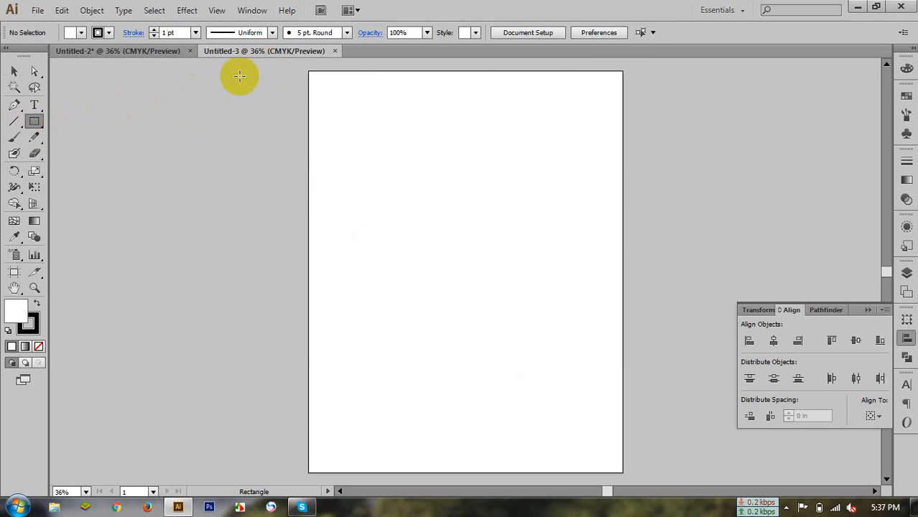
{"action": "left_click", "coordinate": [309, 71]}
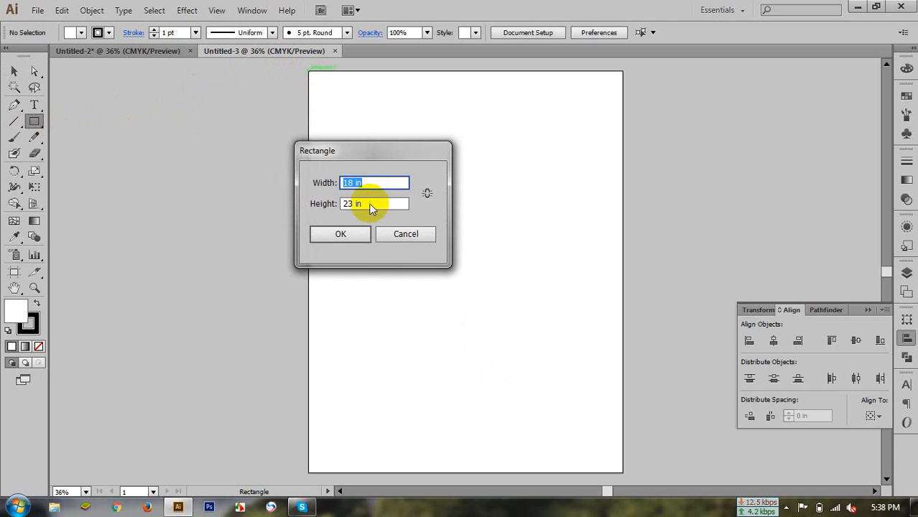
{"action": "left_click", "coordinate": [350, 232]}
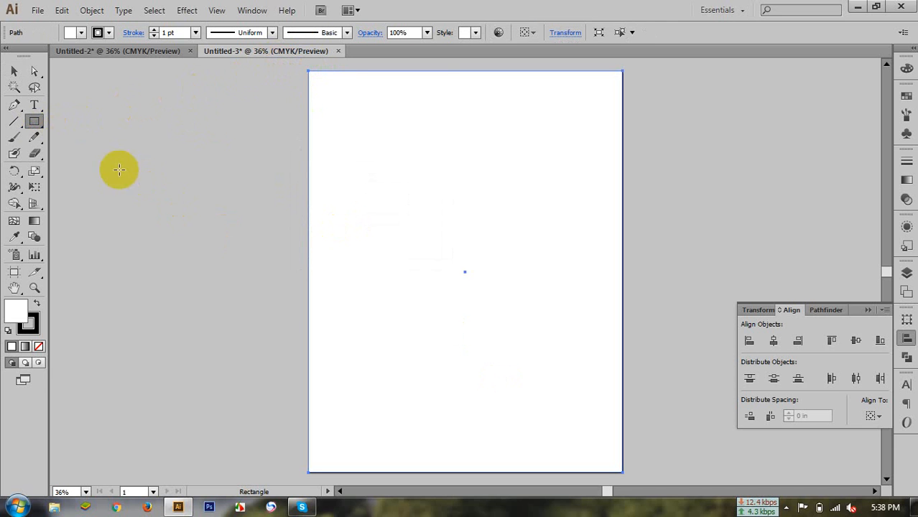
{"action": "left_click", "coordinate": [15, 75]}
{"action": "left_click", "coordinate": [231, 113]}
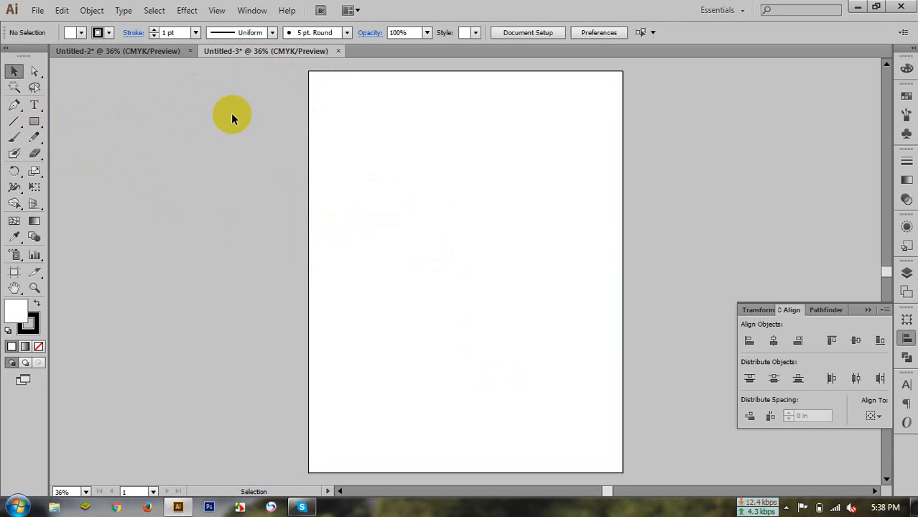
Offset the artboard-sized rectangle's path by -0.5 in with Miter joins and a miter limit of 4.
{"action": "left_click", "coordinate": [410, 206]}
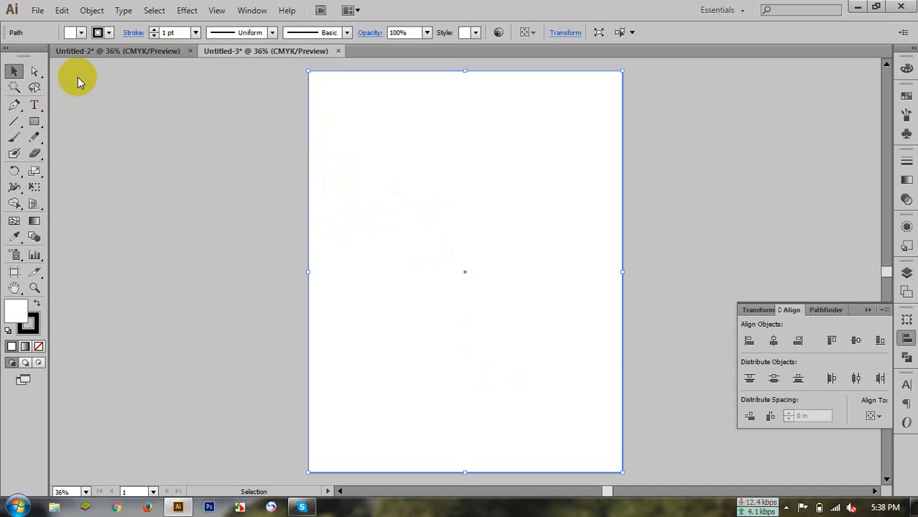
{"action": "left_click", "coordinate": [91, 10]}
{"action": "mouse_move", "coordinate": [203, 285]}
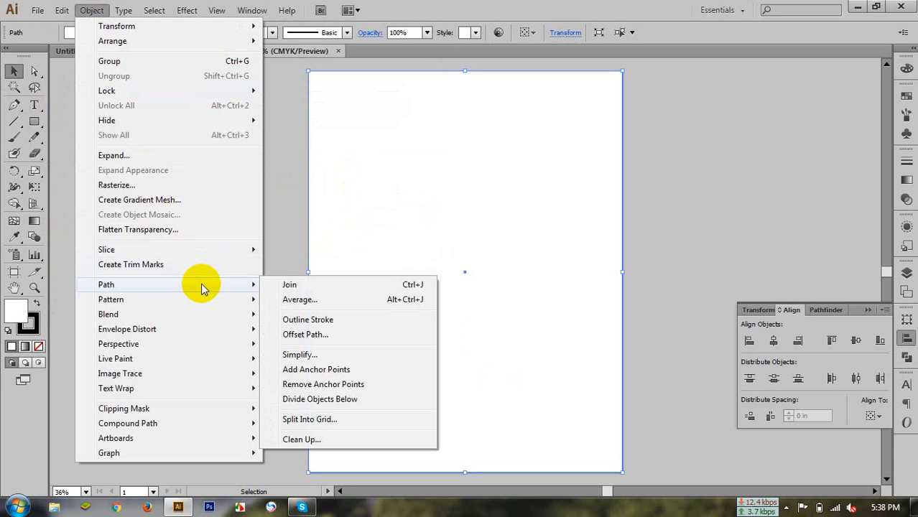
{"action": "left_click", "coordinate": [328, 336]}
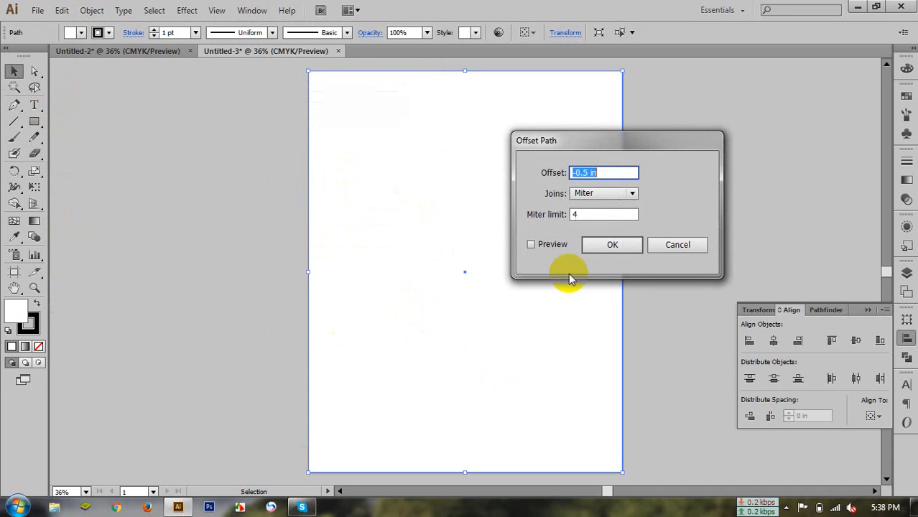
{"action": "left_click", "coordinate": [614, 246]}
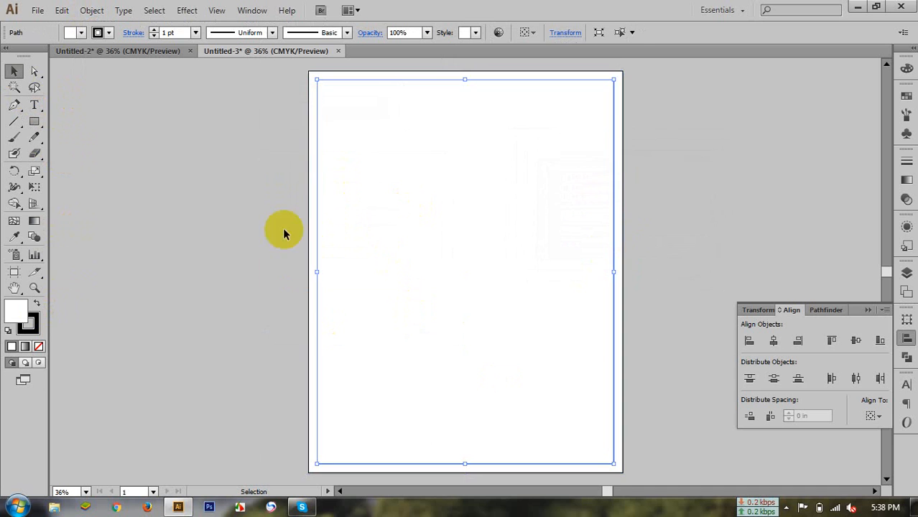
Delete the original outer rectangle, keeping only the inset margin frame.
{"action": "left_click", "coordinate": [262, 171]}
{"action": "left_click_drag", "start_coordinate": [273, 159], "coordinate": [313, 189]}
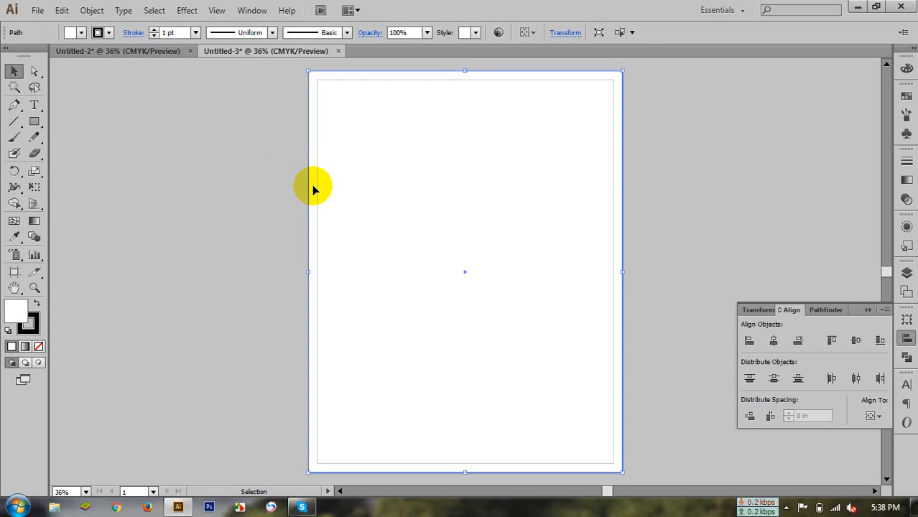
{"action": "key", "text": "Delete"}
{"action": "left_click_drag", "start_coordinate": [223, 125], "coordinate": [366, 224]}
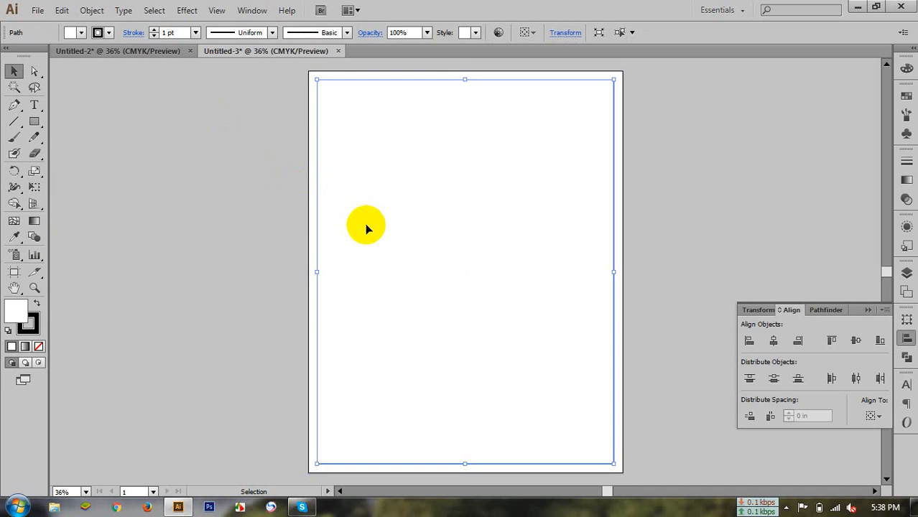
{"action": "left_click", "coordinate": [274, 241]}
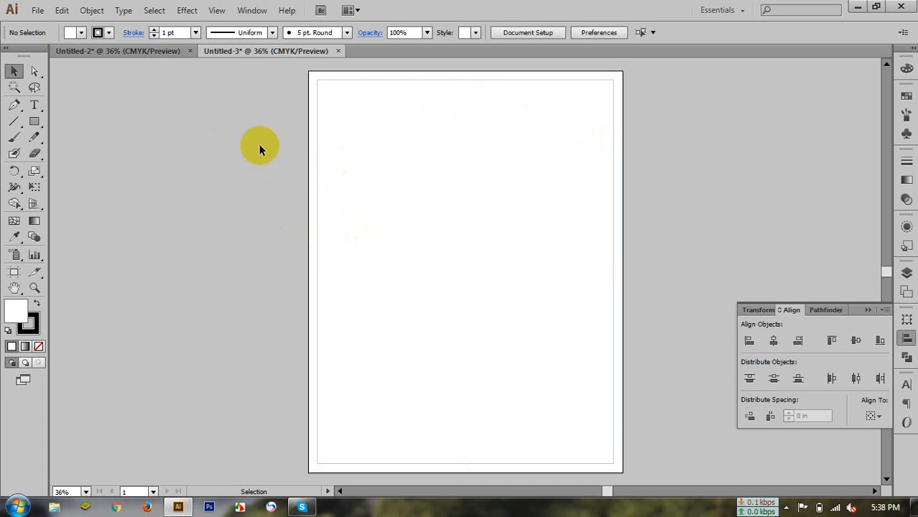
{"action": "left_click_drag", "start_coordinate": [251, 133], "coordinate": [330, 187]}
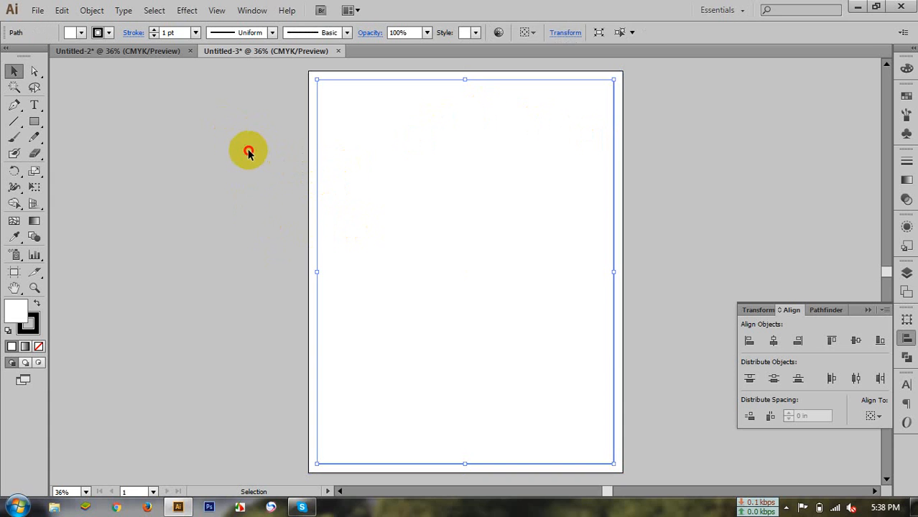
{"action": "left_click_drag", "start_coordinate": [248, 150], "coordinate": [362, 176]}
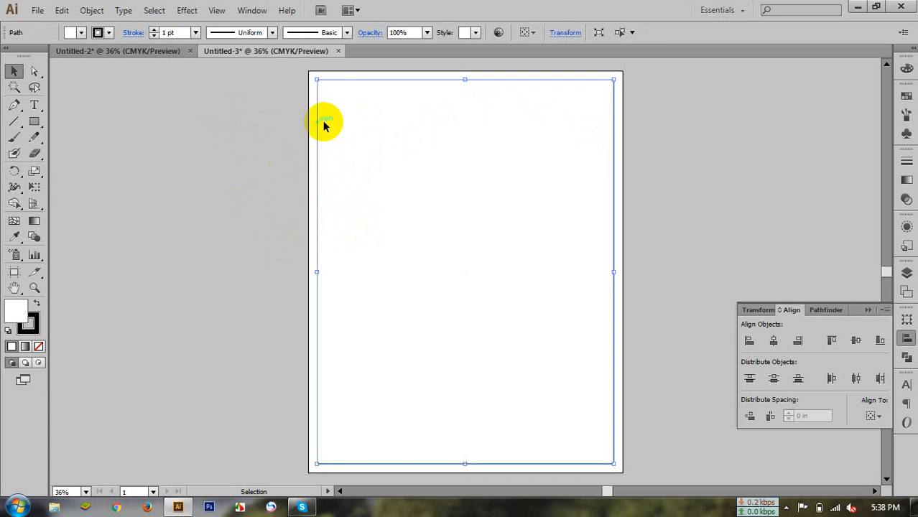
{"action": "left_click", "coordinate": [269, 124]}
{"action": "left_click_drag", "start_coordinate": [253, 126], "coordinate": [361, 208]}
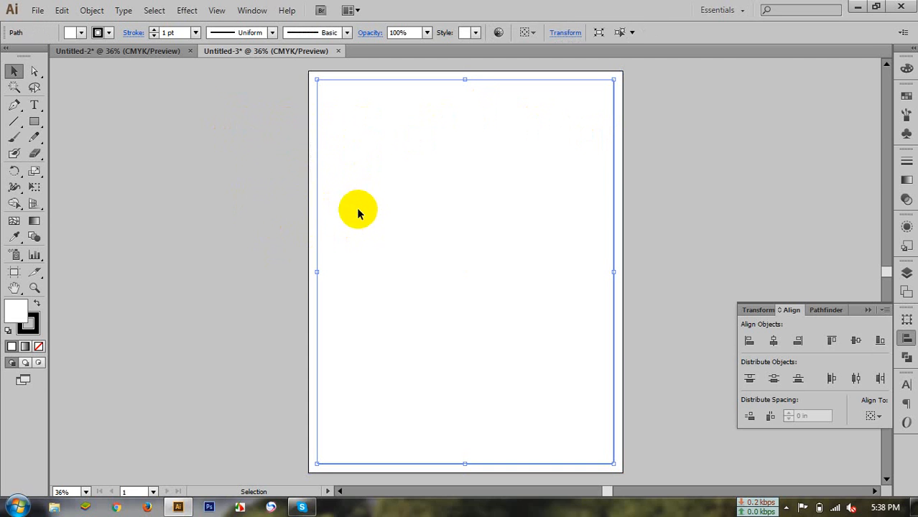
{"action": "left_click", "coordinate": [263, 202]}
Switch the colour sliders to Grayscale mode.
{"action": "left_click", "coordinate": [907, 68]}
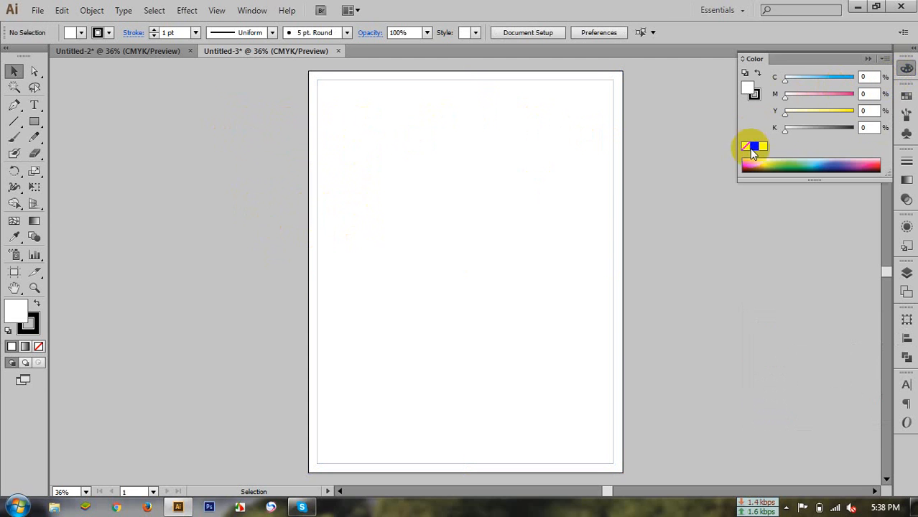
{"action": "left_click", "coordinate": [885, 59]}
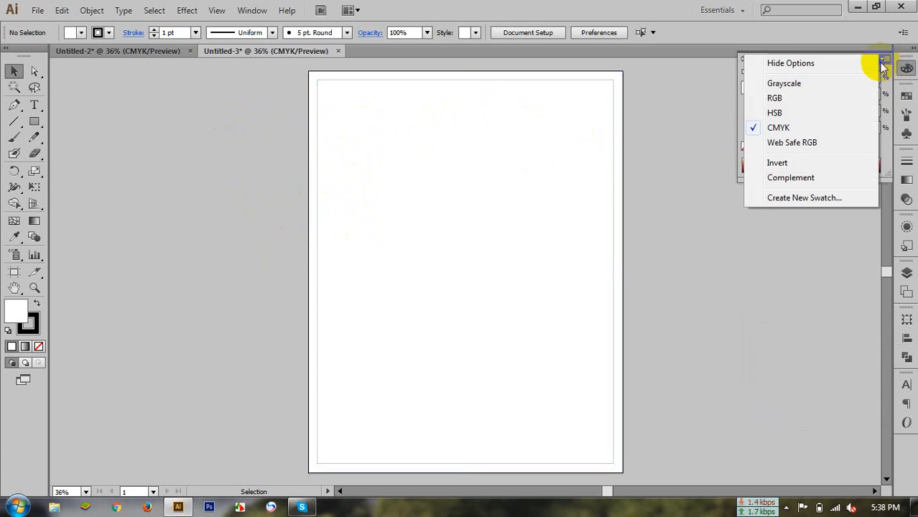
{"action": "left_click", "coordinate": [784, 87]}
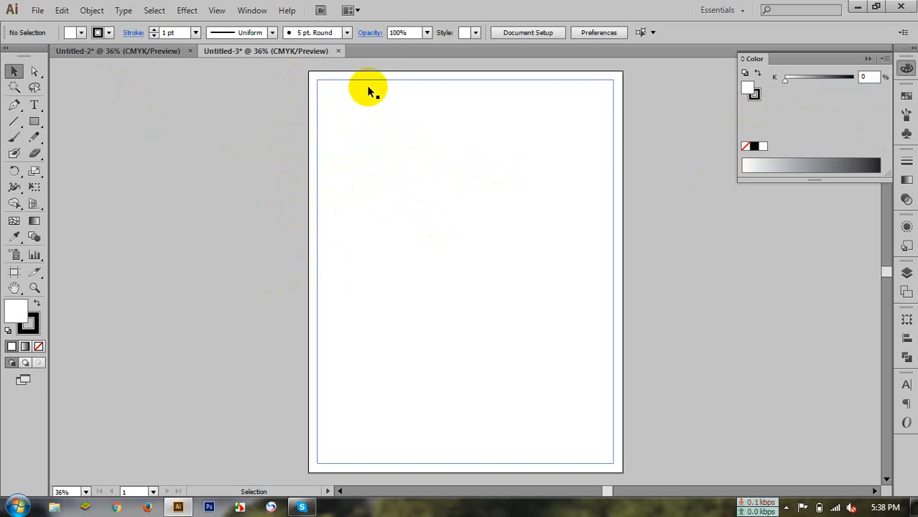
Copy the "বিসমিল্লাহির রাহমানির রাহিম" line from Untitled-2 into Untitled-3 and place it near the top of the margin frame.
{"action": "left_click", "coordinate": [170, 54]}
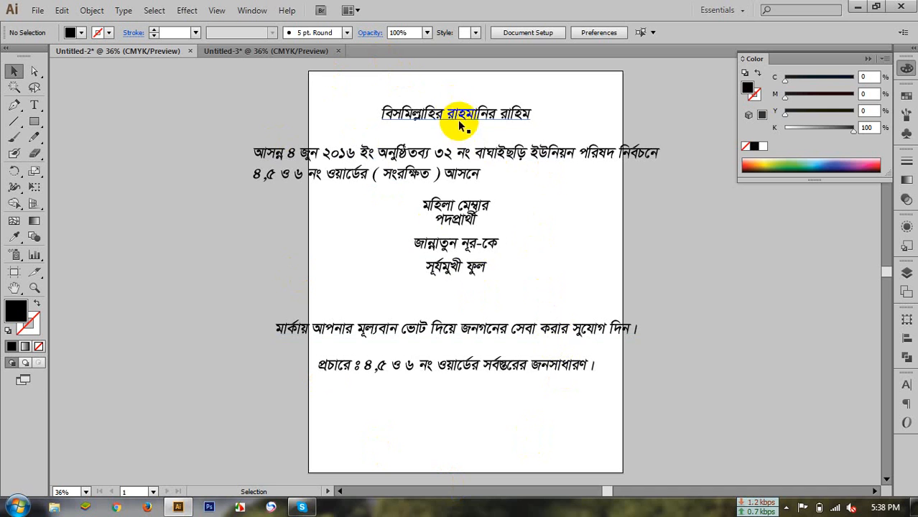
{"action": "left_click_drag", "start_coordinate": [459, 113], "coordinate": [457, 165]}
{"action": "left_click_drag", "start_coordinate": [460, 123], "coordinate": [471, 94]}
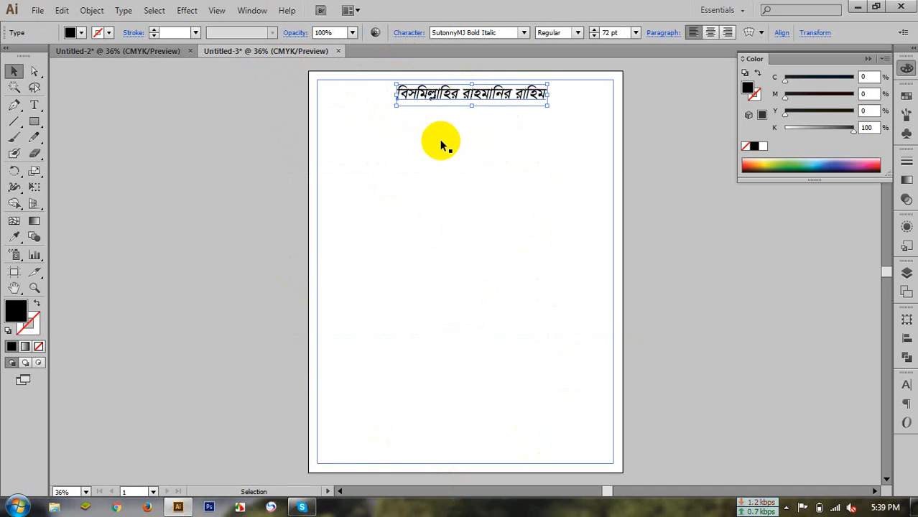
Show the rulers and place a vertical guide through the page centre at 9 in.
{"action": "left_click", "coordinate": [391, 153]}
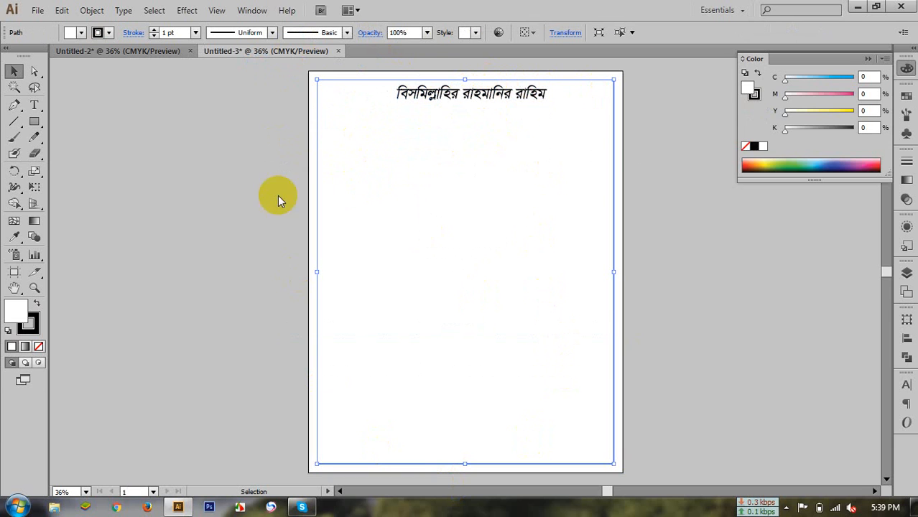
{"action": "left_click", "coordinate": [115, 153]}
{"action": "right_click", "coordinate": [147, 128]}
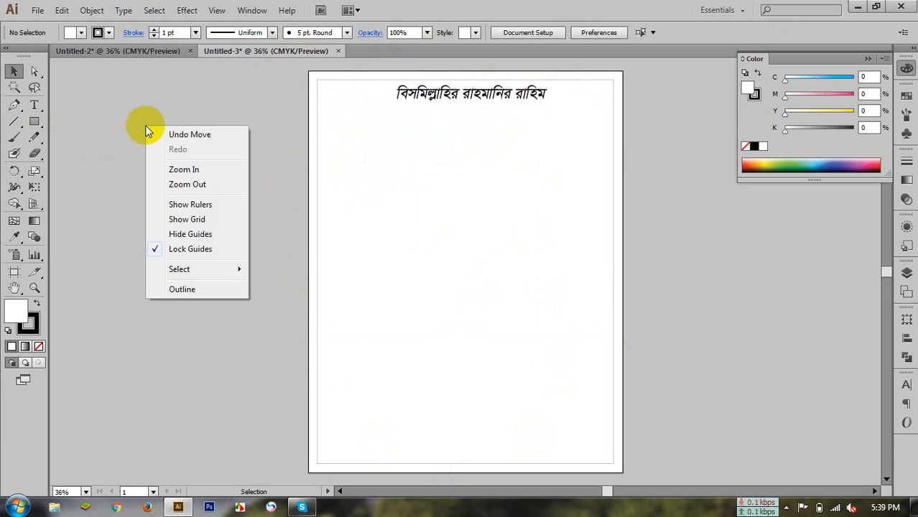
{"action": "left_click", "coordinate": [191, 207]}
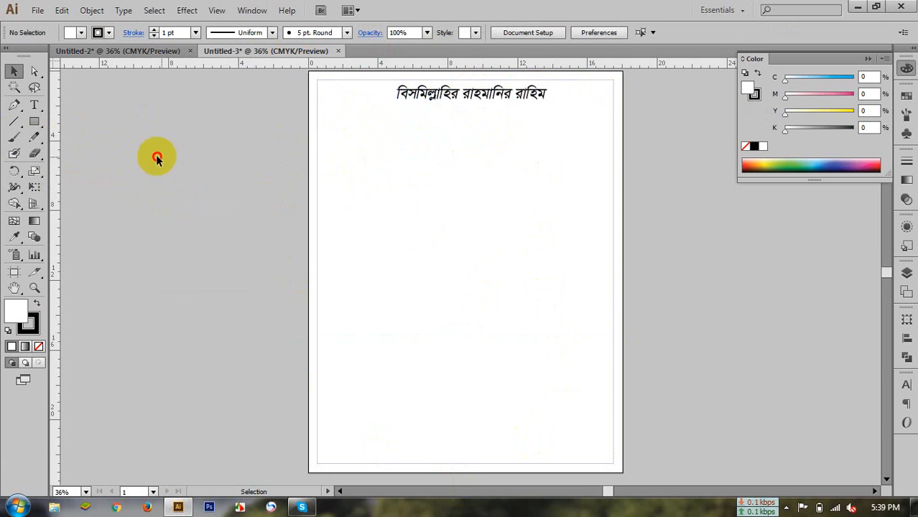
{"action": "left_click_drag", "start_coordinate": [174, 159], "coordinate": [352, 239]}
{"action": "left_click_drag", "start_coordinate": [55, 240], "coordinate": [466, 259]}
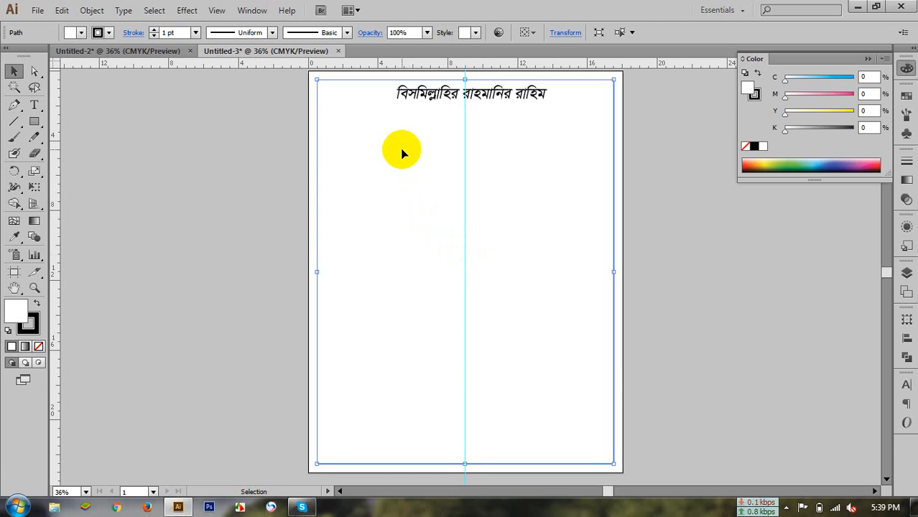
{"action": "left_click", "coordinate": [368, 184]}
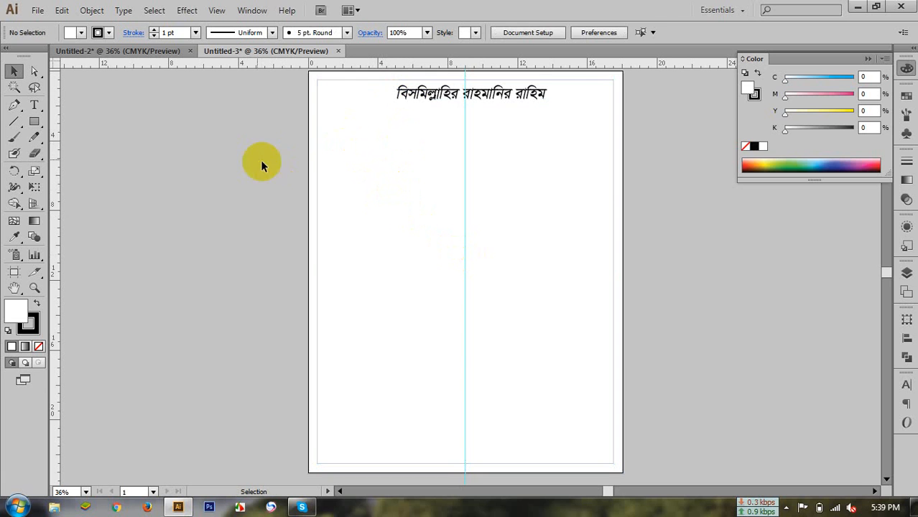
Centre-align the heading text and shift it horizontally until its midpoint sits on the vertical guide.
{"action": "left_click", "coordinate": [413, 98]}
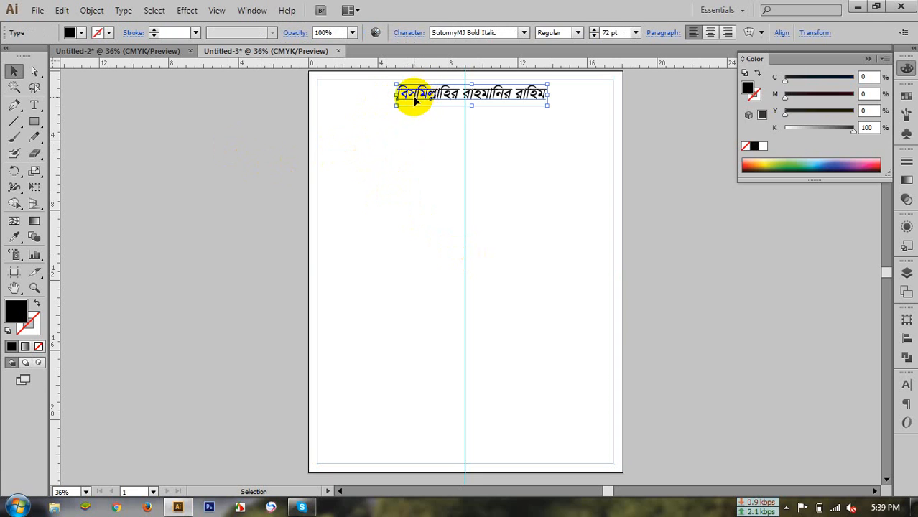
{"action": "left_click", "coordinate": [709, 33]}
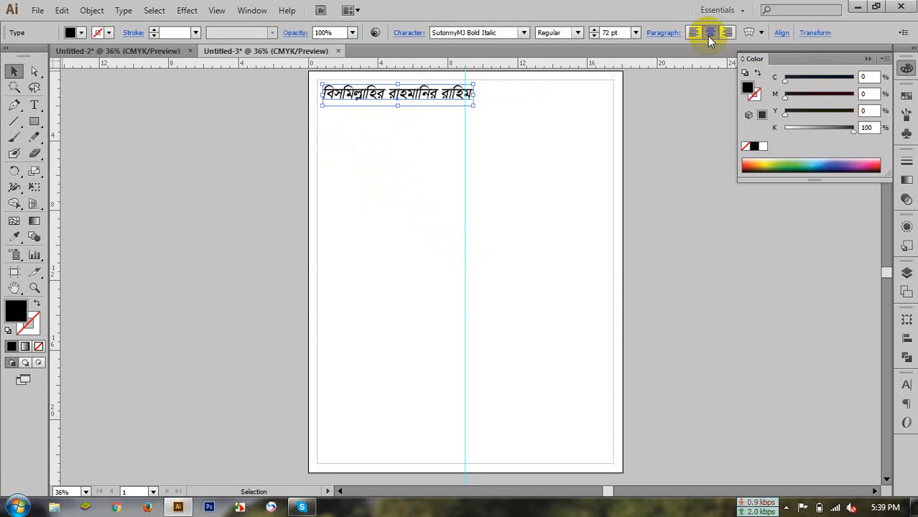
{"action": "key", "text": "shift+Left"}
{"action": "key", "text": "shift+Left"}
{"action": "key", "text": "shift+Right"}
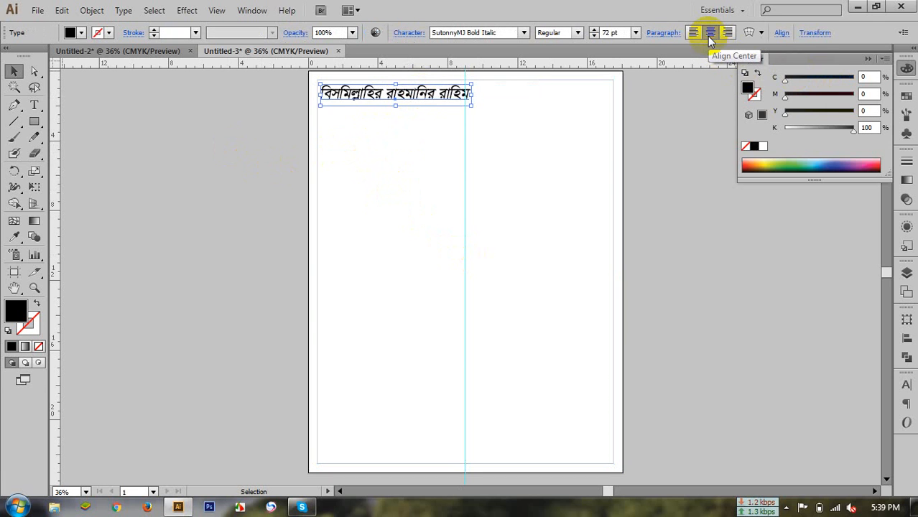
{"action": "key", "text": "shift+Right"}
{"action": "key", "text": "shift+Right"}
{"action": "key", "text": "shift+Right"}
{"action": "key", "text": "shift+Right"}
{"action": "key", "text": "shift+Right"}
{"action": "key", "text": "shift+Right"}
{"action": "key", "text": "shift+Right"}
{"action": "key", "text": "shift+Right"}
{"action": "key", "text": "shift+Right"}
{"action": "key", "text": "shift+Right"}
{"action": "key", "text": "shift+Right"}
{"action": "key", "text": "shift+Right"}
{"action": "key", "text": "shift+Right"}
{"action": "key", "text": "shift+Right"}
{"action": "key", "text": "shift+Right"}
{"action": "key", "text": "shift+Right"}
{"action": "key", "text": "shift+Right"}
{"action": "key", "text": "shift+Right"}
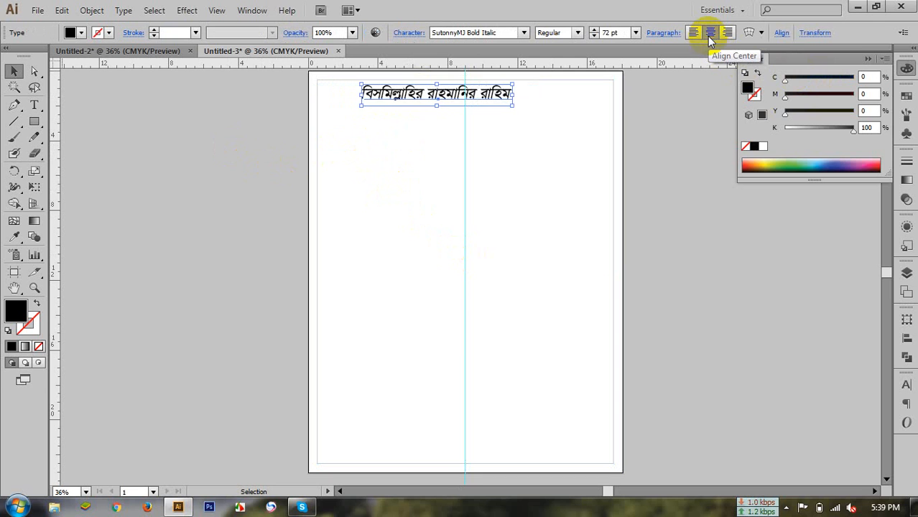
{"action": "key", "text": "shift+Right"}
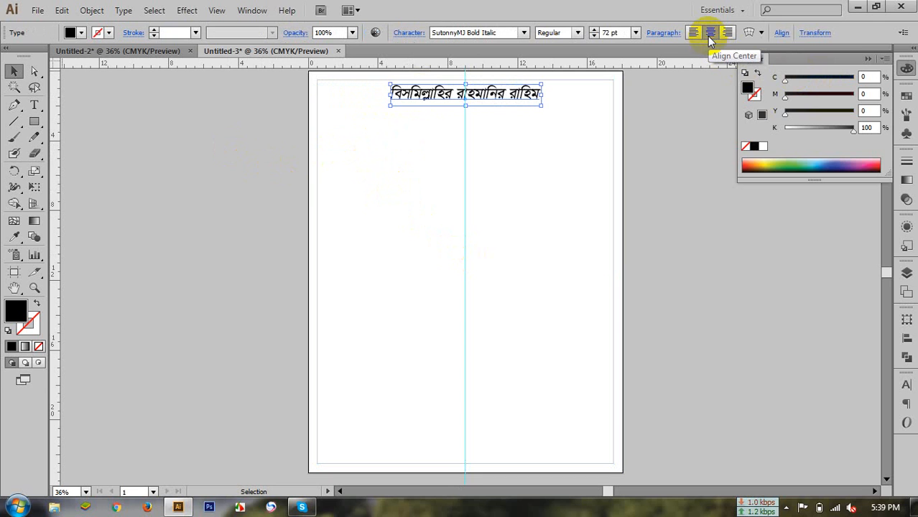
Set the heading text's font size to 36 pt.
{"action": "left_click", "coordinate": [593, 36]}
{"action": "left_click", "coordinate": [594, 36]}
{"action": "left_click", "coordinate": [593, 36]}
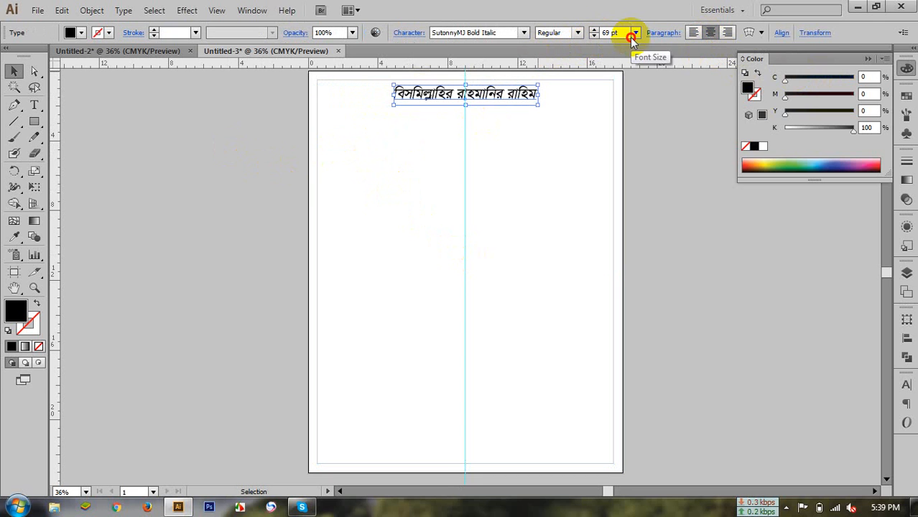
{"action": "left_click", "coordinate": [636, 33]}
{"action": "left_click", "coordinate": [651, 228]}
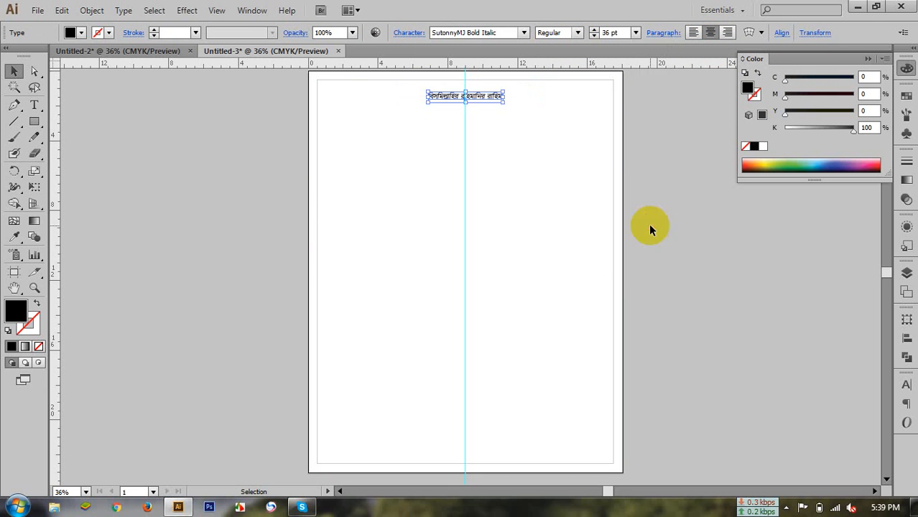
Nudge the heading up to just below the margin frame's upper edge and deselect it.
{"action": "key", "text": "shift+Up"}
{"action": "key", "text": "shift+Up"}
{"action": "key", "text": "shift+Up"}
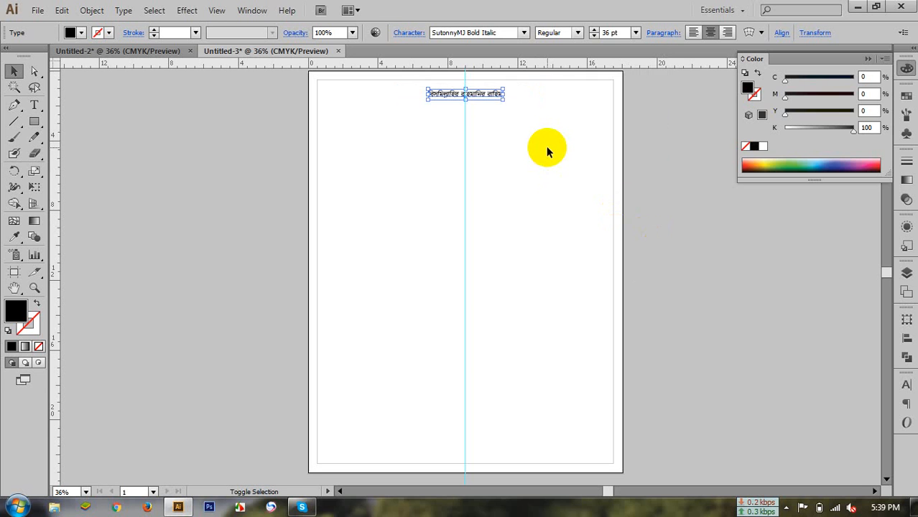
{"action": "key", "text": "Up"}
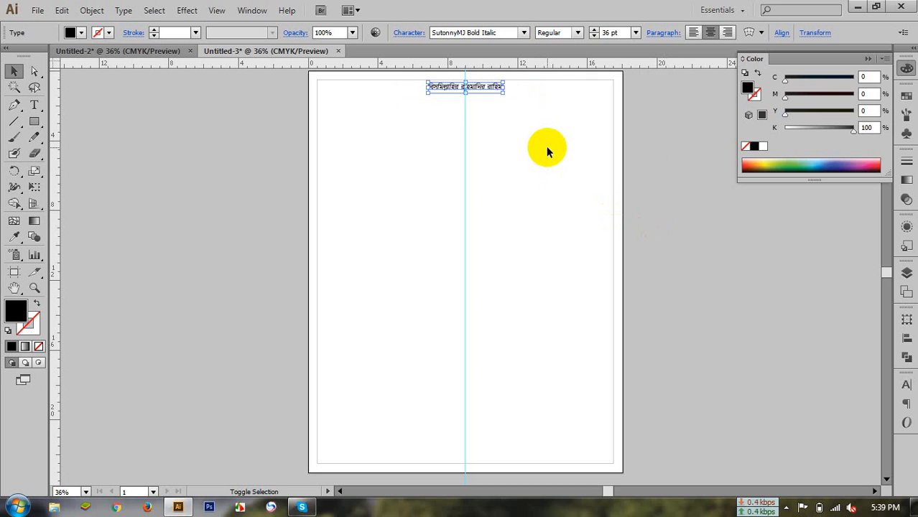
{"action": "left_click", "coordinate": [456, 105]}
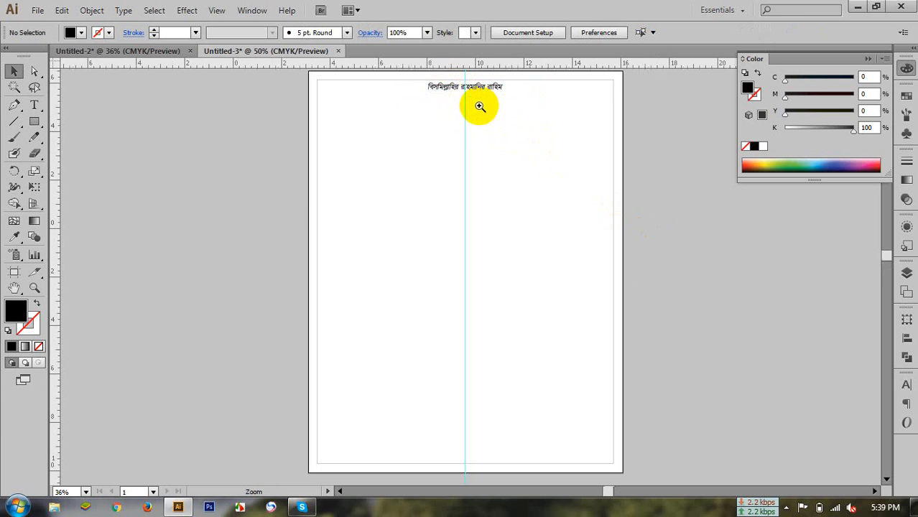
Inspect the heading's centring on the vertical guide and its spacing below the margin frame's upper edge.
{"action": "left_click", "coordinate": [479, 105], "text": "ctrl"}
{"action": "left_click", "coordinate": [444, 280], "text": "ctrl"}
{"action": "left_click", "coordinate": [459, 278], "text": "ctrl"}
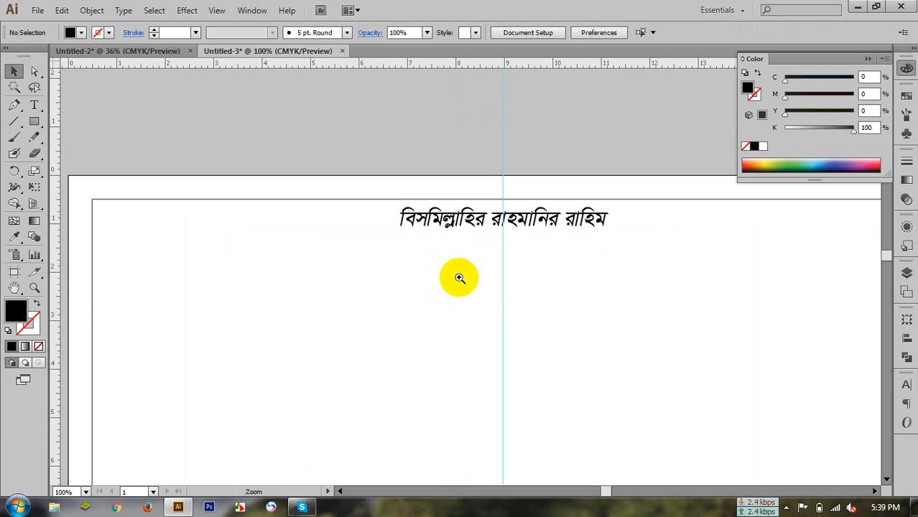
{"action": "left_click", "coordinate": [510, 282], "text": "ctrl+alt"}
{"action": "left_click", "coordinate": [480, 293], "text": "ctrl+alt"}
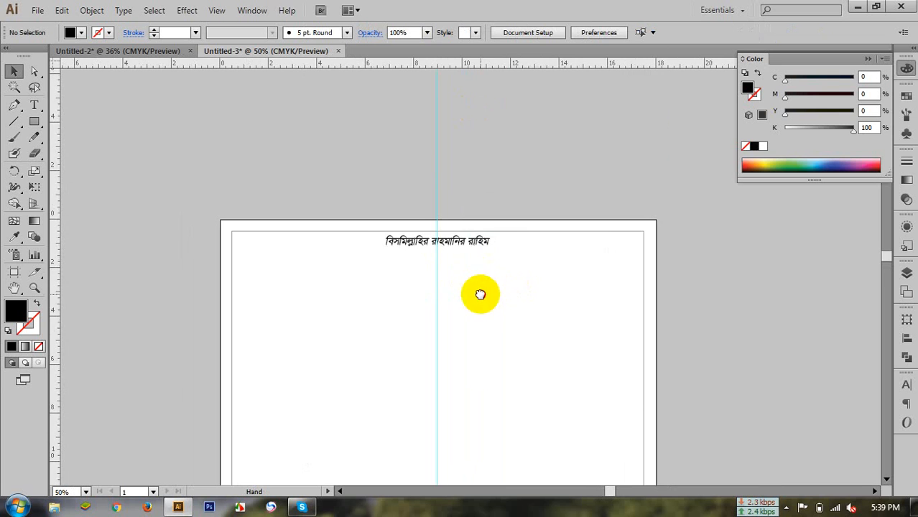
{"action": "scroll", "coordinate": [485, 237], "scroll_direction": "down", "scroll_amount": 3}
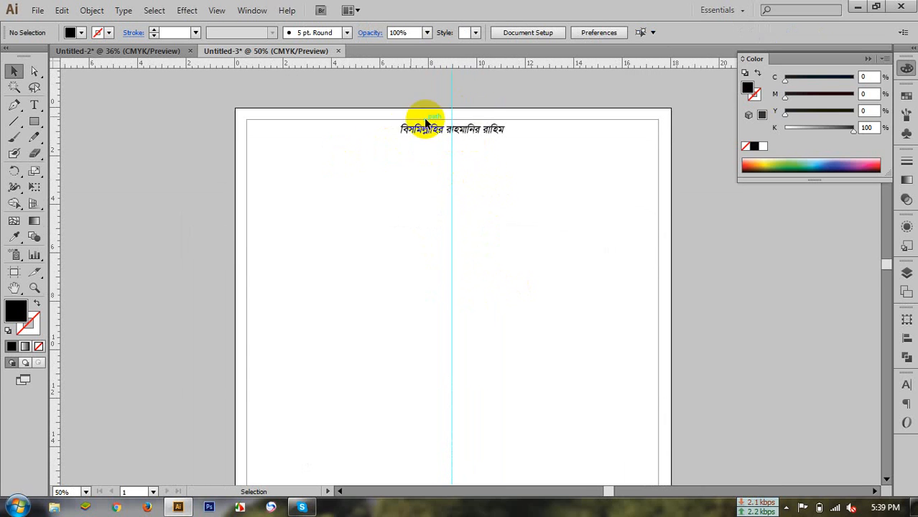
{"action": "left_click", "coordinate": [467, 137]}
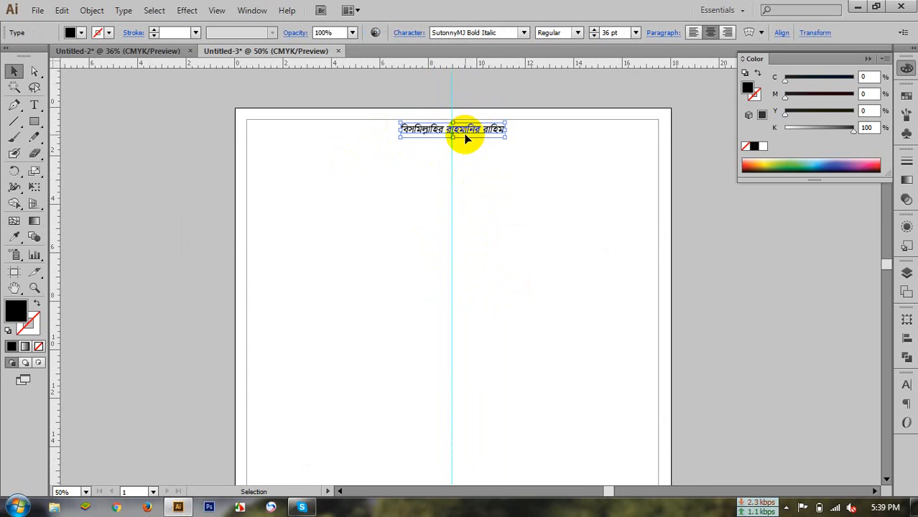
{"action": "left_click", "coordinate": [587, 124]}
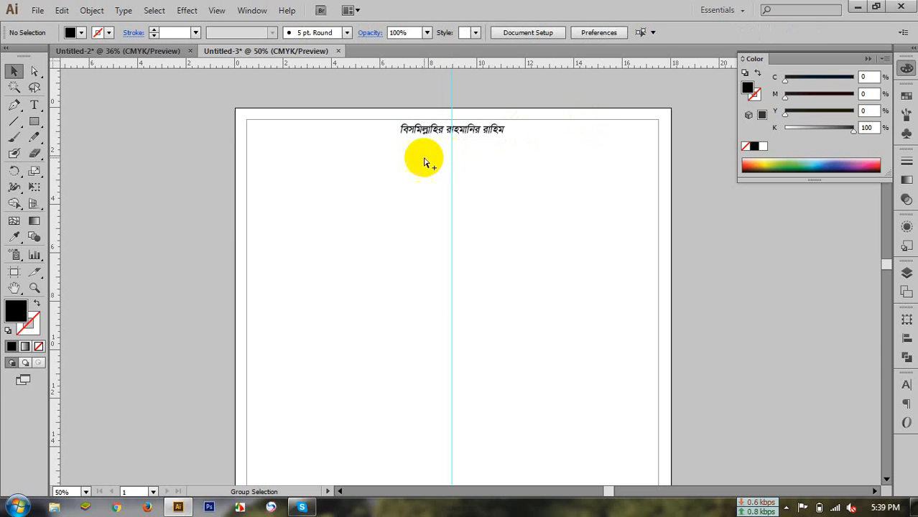
{"action": "left_click", "coordinate": [380, 155]}
{"action": "key", "text": "v"}
{"action": "left_click", "coordinate": [150, 158]}
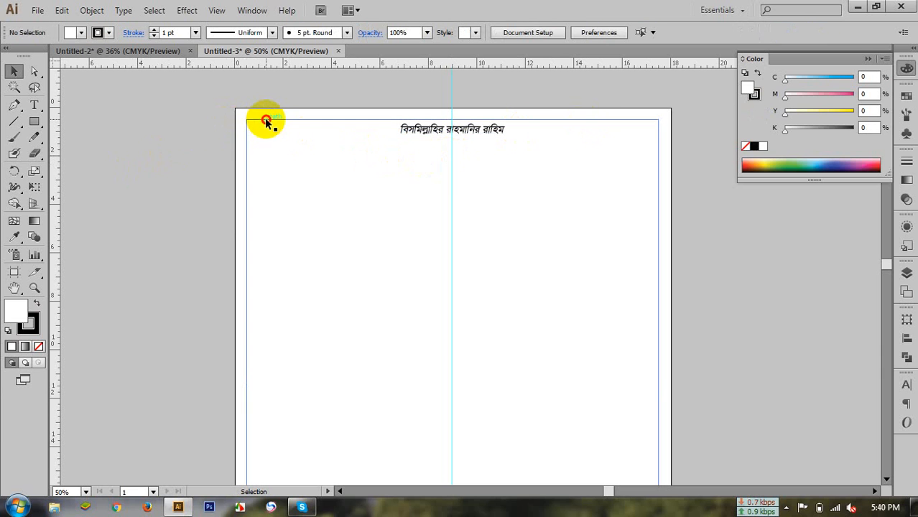
Duplicate the margin frame in place and shrink the copy from below to a strip about 17 × 0.9 in around the heading.
{"action": "left_click", "coordinate": [266, 120], "text": "ctrl"}
{"action": "left_click", "coordinate": [264, 120]}
{"action": "scroll", "coordinate": [317, 146], "scroll_direction": "down", "scroll_amount": 3}
{"action": "scroll", "coordinate": [347, 224], "scroll_direction": "down", "scroll_amount": 1}
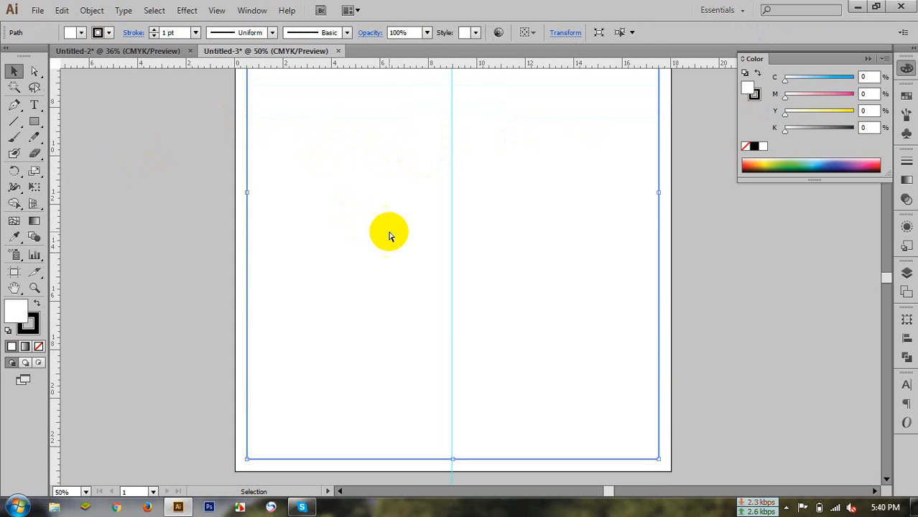
{"action": "left_click", "coordinate": [464, 296], "text": "ctrl+alt"}
{"action": "left_click", "coordinate": [464, 297], "text": "ctrl+alt"}
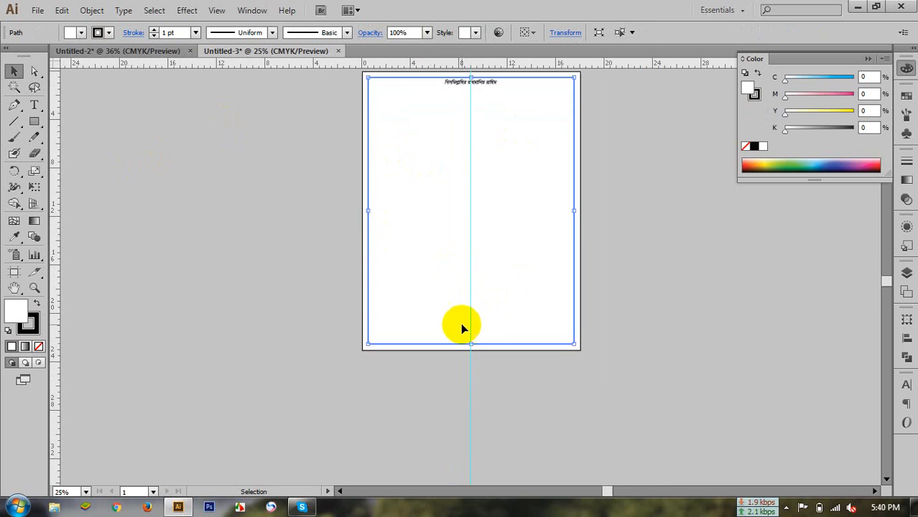
{"action": "key", "text": "ctrl"}
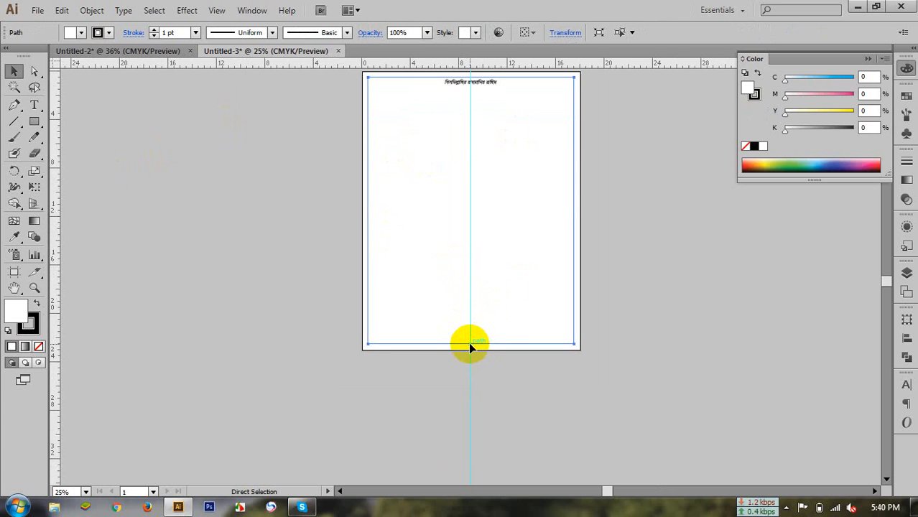
{"action": "left_click_drag", "start_coordinate": [469, 346], "coordinate": [471, 88]}
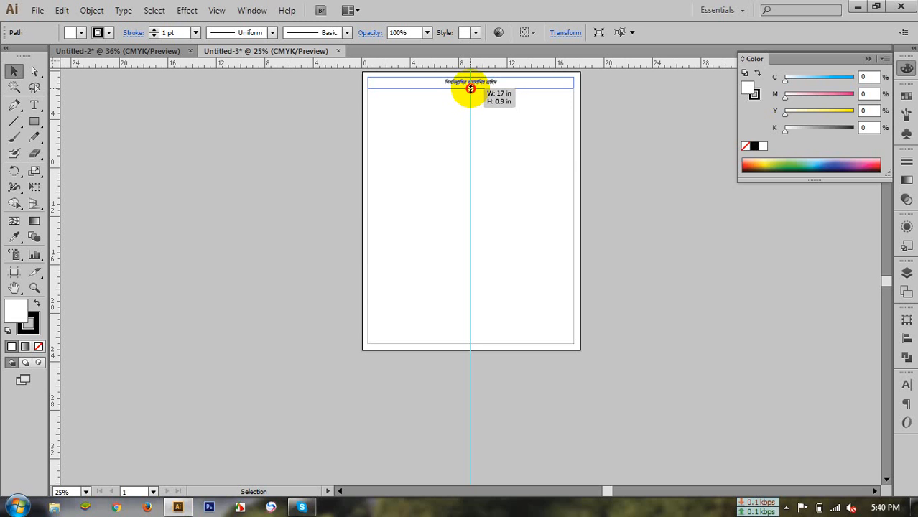
{"action": "left_click_drag", "start_coordinate": [471, 89], "coordinate": [469, 87]}
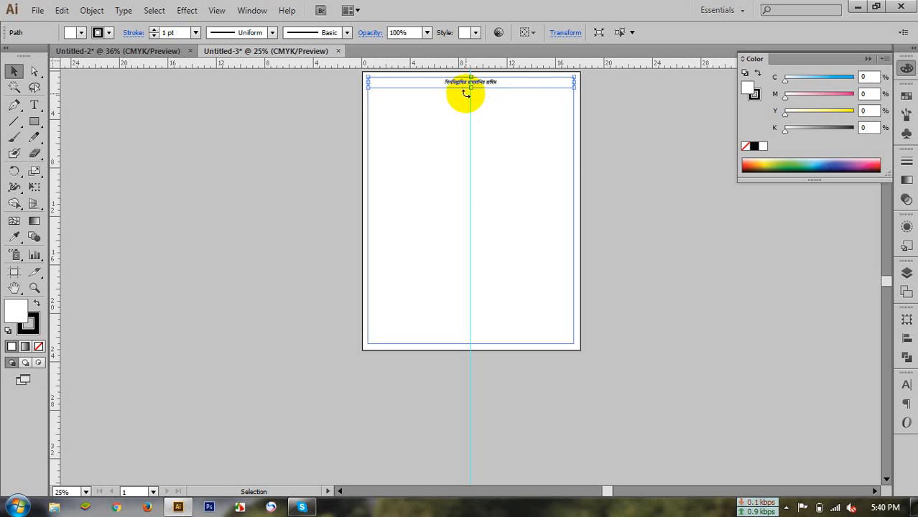
Swap the strip's fill and stroke colours for a black fill, remove its stroke and deselect it.
{"action": "key", "text": "ctrl+space"}
{"action": "left_click", "coordinate": [473, 82]}
{"action": "left_click", "coordinate": [467, 293]}
{"action": "left_click", "coordinate": [472, 283]}
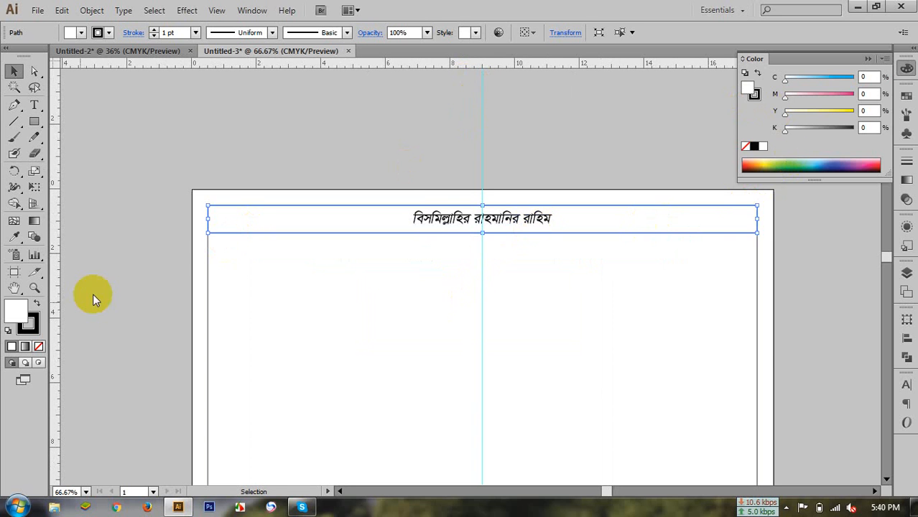
{"action": "left_click", "coordinate": [37, 302]}
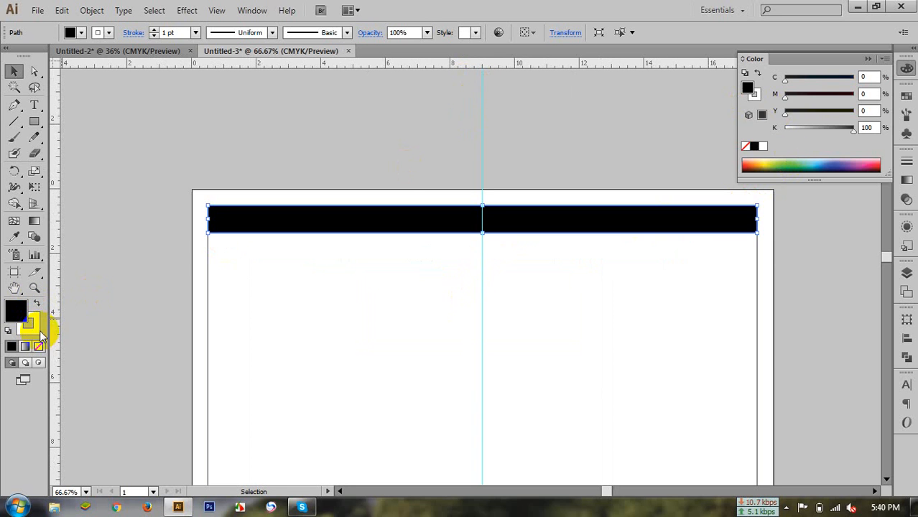
{"action": "left_click", "coordinate": [39, 347]}
{"action": "left_click", "coordinate": [133, 281]}
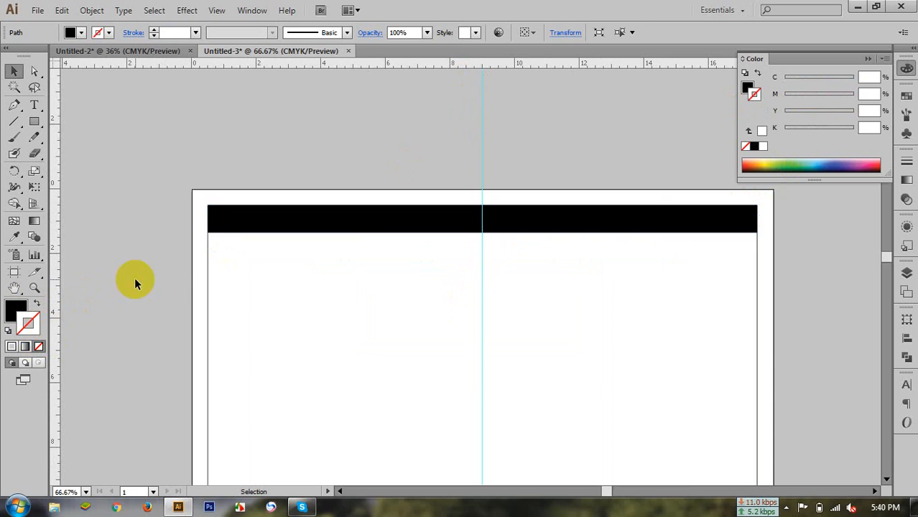
Recolour the heading text on the black strip white and deselect it.
{"action": "left_click_drag", "start_coordinate": [381, 219], "coordinate": [427, 219]}
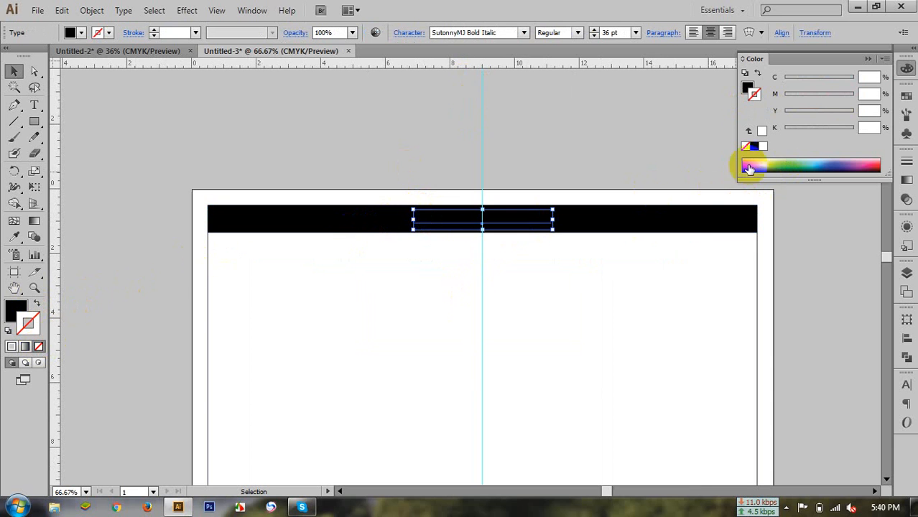
{"action": "left_click", "coordinate": [761, 148]}
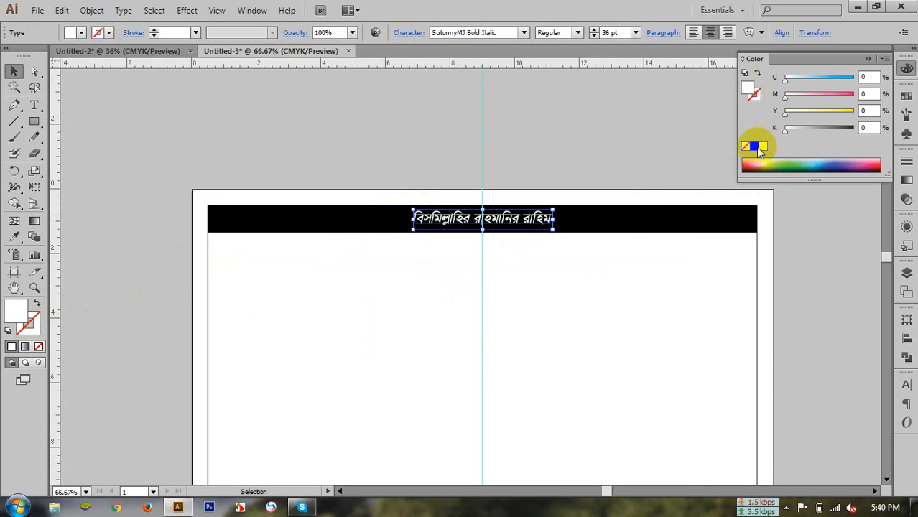
{"action": "left_click", "coordinate": [558, 154]}
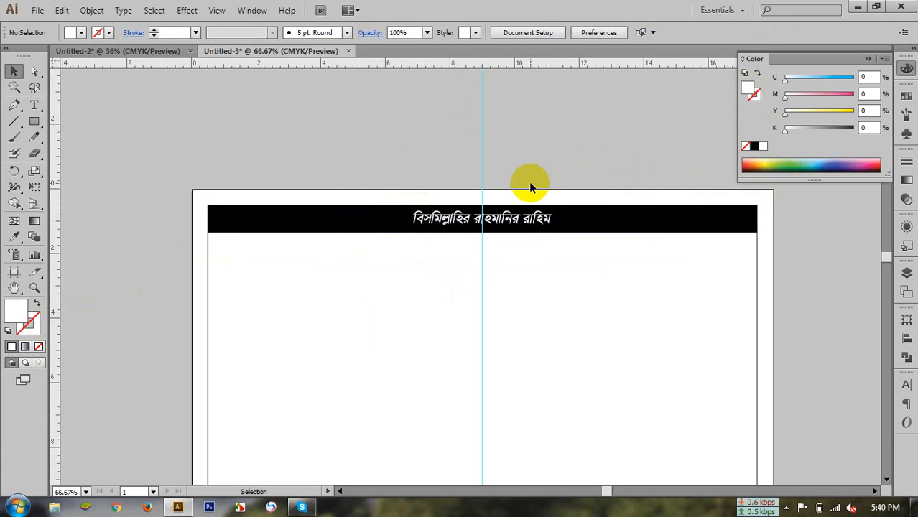
Fill the large margin frame with light grey at 13% K.
{"action": "left_click", "coordinate": [449, 273], "text": "ctrl+alt"}
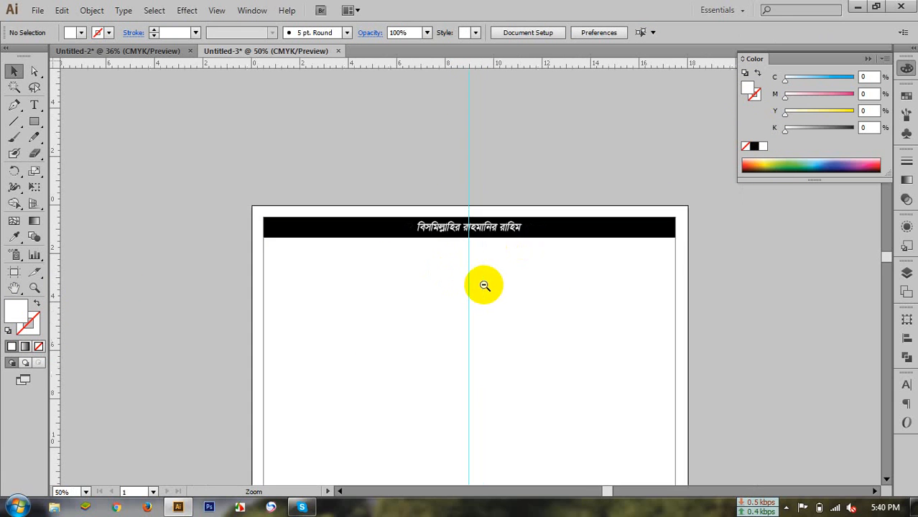
{"action": "left_click", "coordinate": [444, 300], "text": "ctrl+alt"}
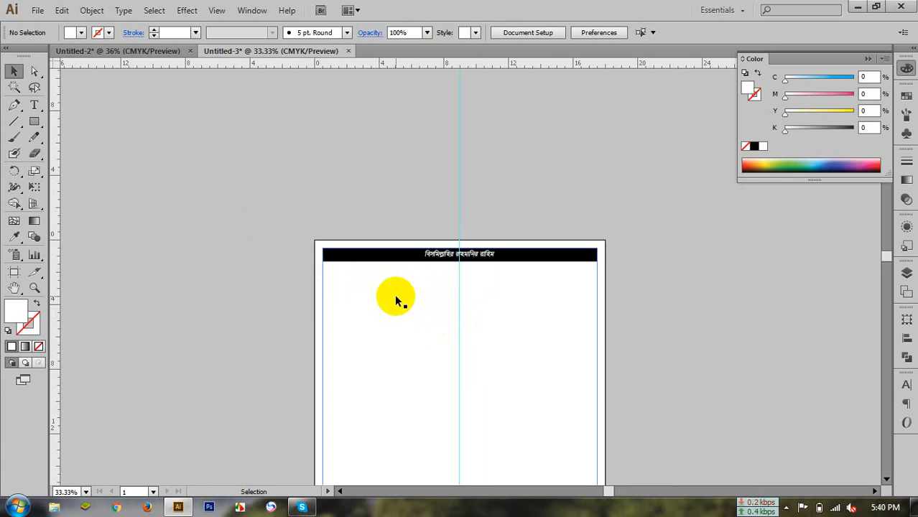
{"action": "scroll", "coordinate": [396, 298], "scroll_direction": "down", "scroll_amount": 3}
{"action": "left_click_drag", "start_coordinate": [279, 251], "coordinate": [342, 286]}
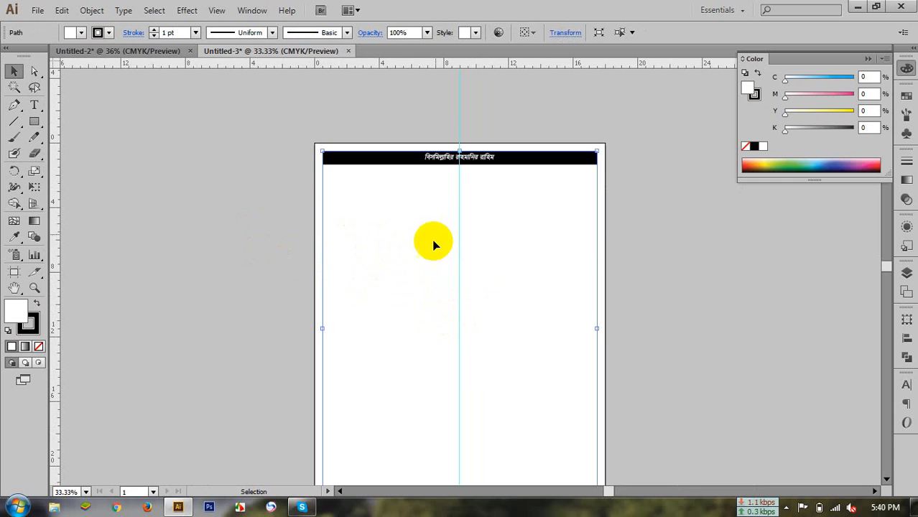
{"action": "left_click_drag", "start_coordinate": [256, 191], "coordinate": [339, 247]}
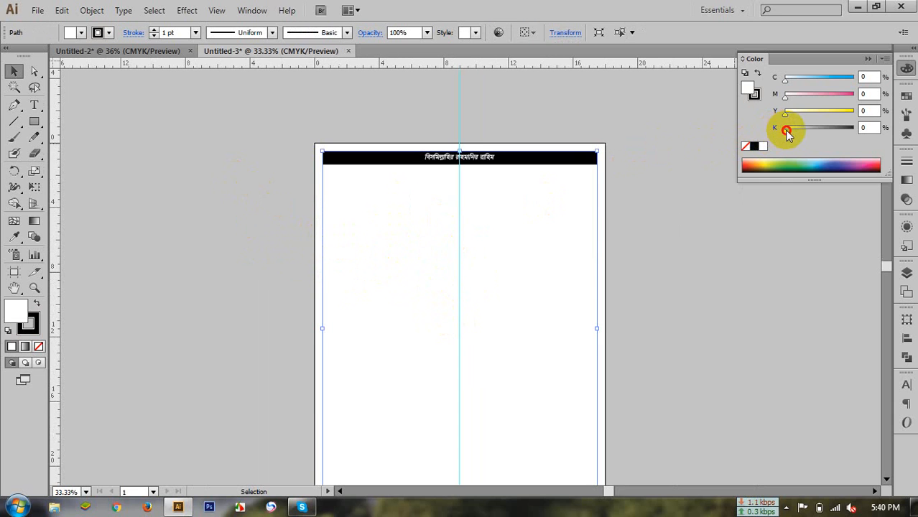
{"action": "left_click_drag", "start_coordinate": [788, 135], "coordinate": [796, 131]}
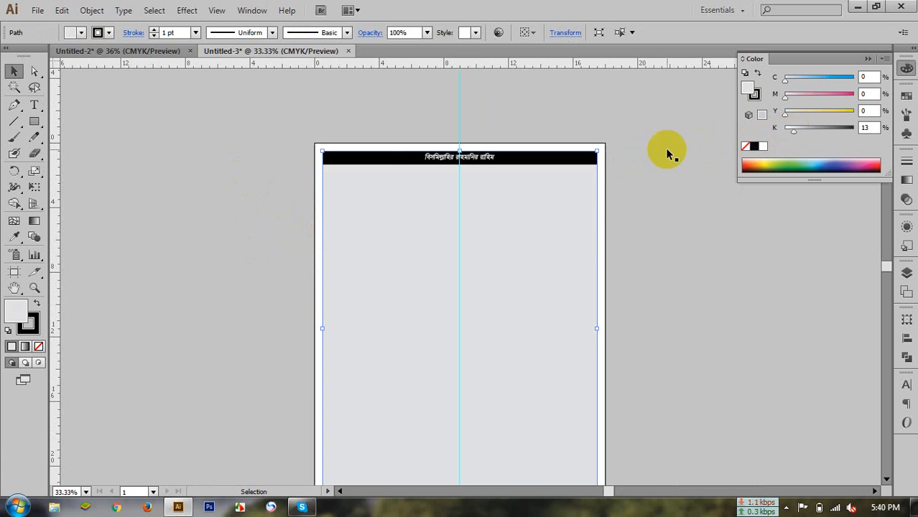
{"action": "left_click", "coordinate": [266, 164]}
{"action": "left_click", "coordinate": [360, 263]}
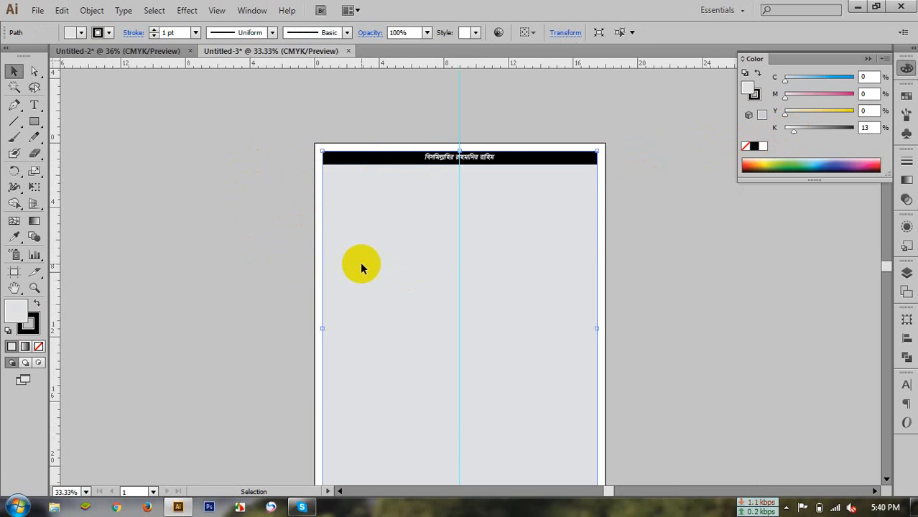
Copy the two-line election text from Untitled-2 into the poster, centre-align it and move it below the black strip.
{"action": "left_click", "coordinate": [139, 52]}
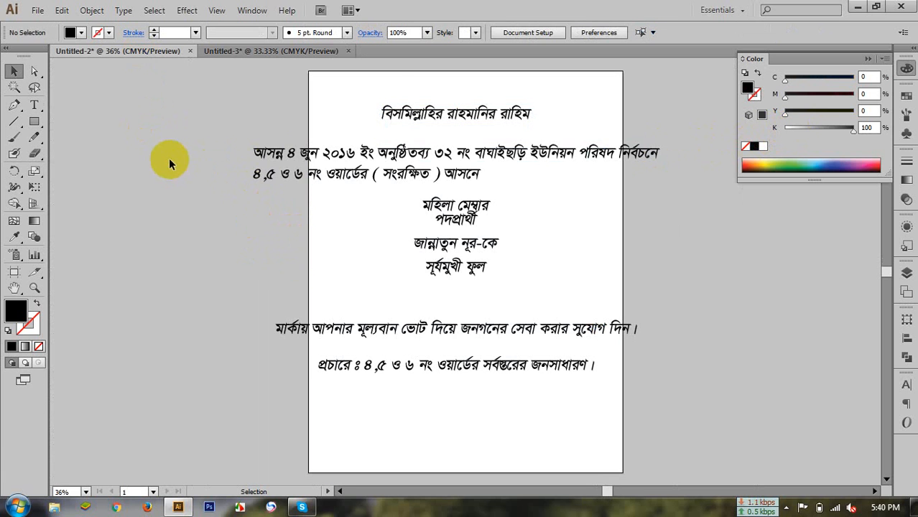
{"action": "left_click_drag", "start_coordinate": [277, 153], "coordinate": [354, 193]}
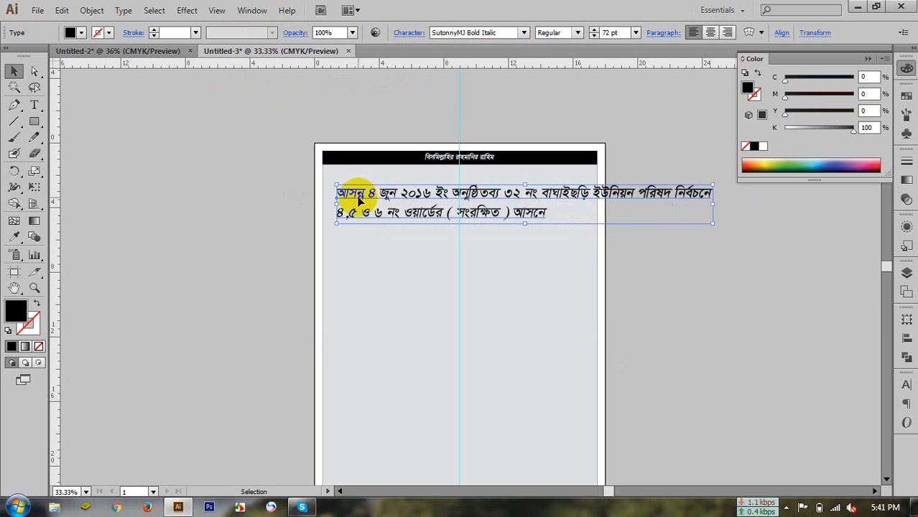
{"action": "left_click", "coordinate": [709, 33]}
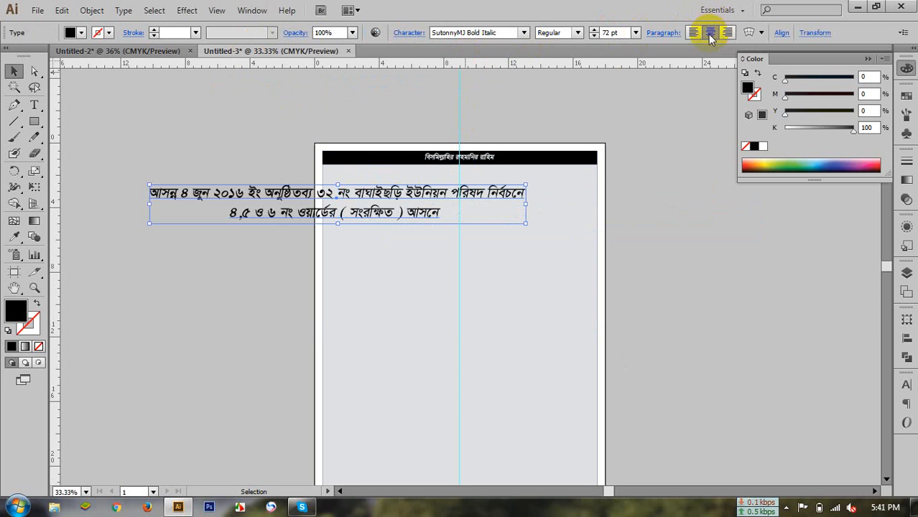
{"action": "left_click_drag", "start_coordinate": [297, 195], "coordinate": [462, 191]}
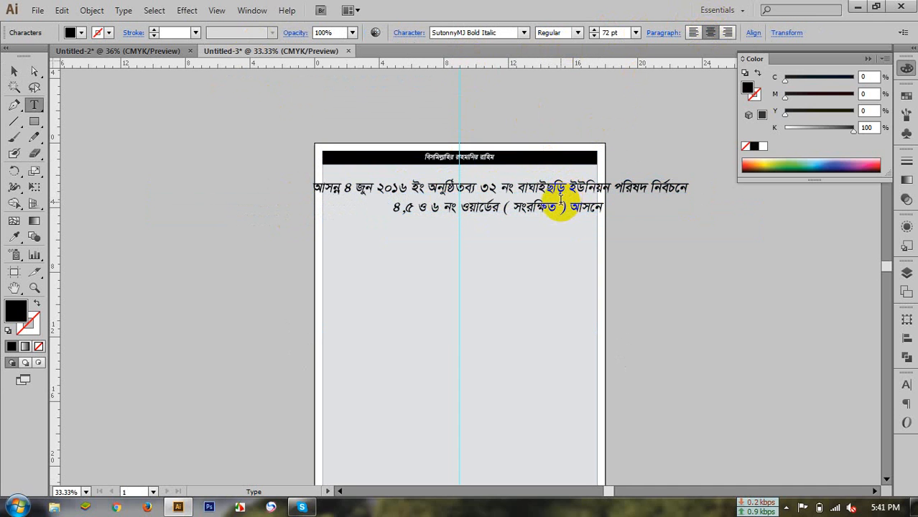
Break the election text's first line before "ইউনিয়ন" and select the whole text object.
{"action": "key", "text": "Return"}
{"action": "double_click", "coordinate": [401, 211]}
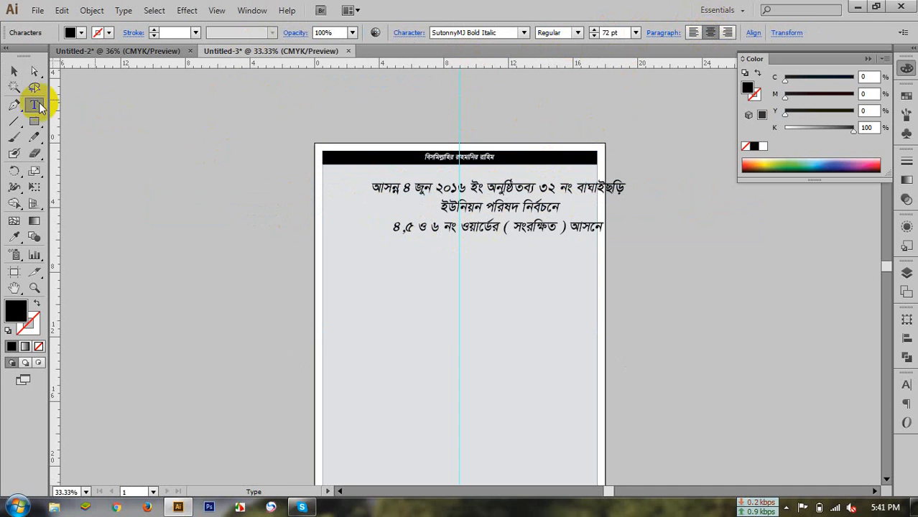
{"action": "left_click", "coordinate": [14, 71]}
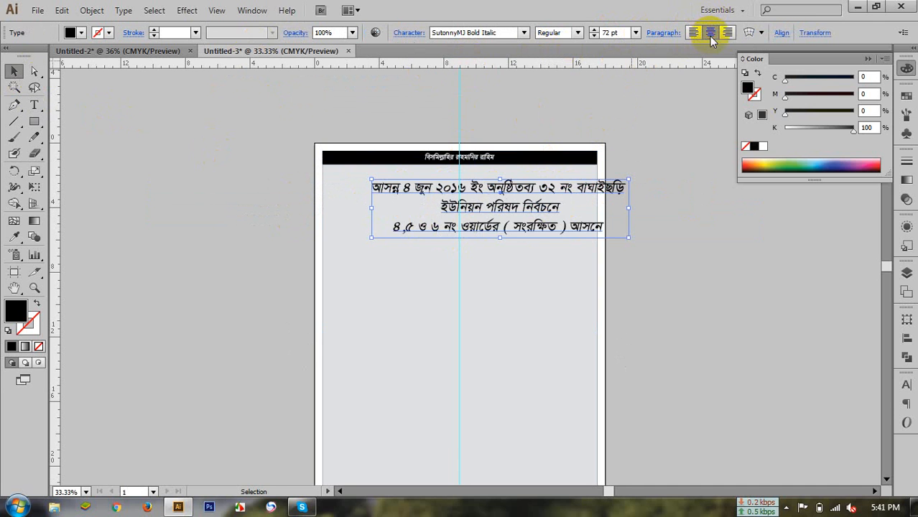
Nudge the three-line election text left towards the central guide so it fits inside the grey frame.
{"action": "key", "text": "Left"}
{"action": "key", "text": "Left"}
{"action": "key", "text": "Left"}
{"action": "key", "text": "Left"}
{"action": "key", "text": "Left"}
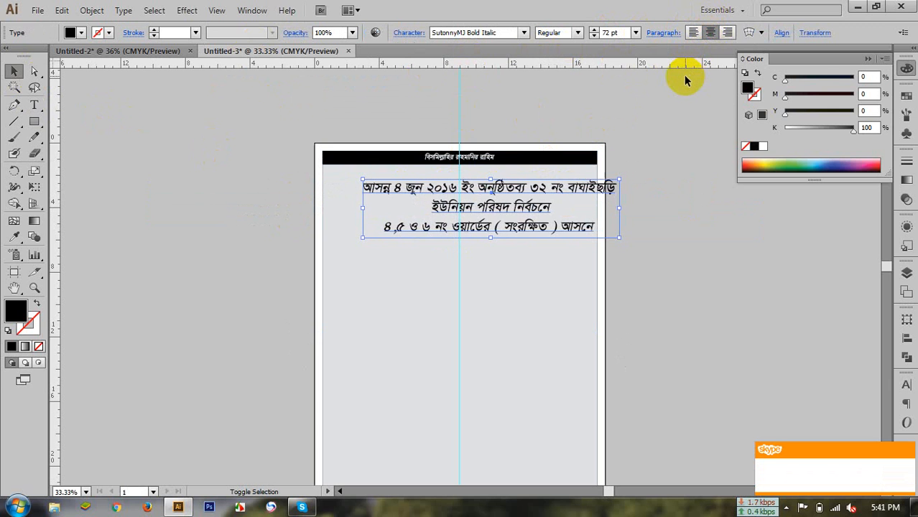
{"action": "key", "text": "Left"}
{"action": "key", "text": "Left"}
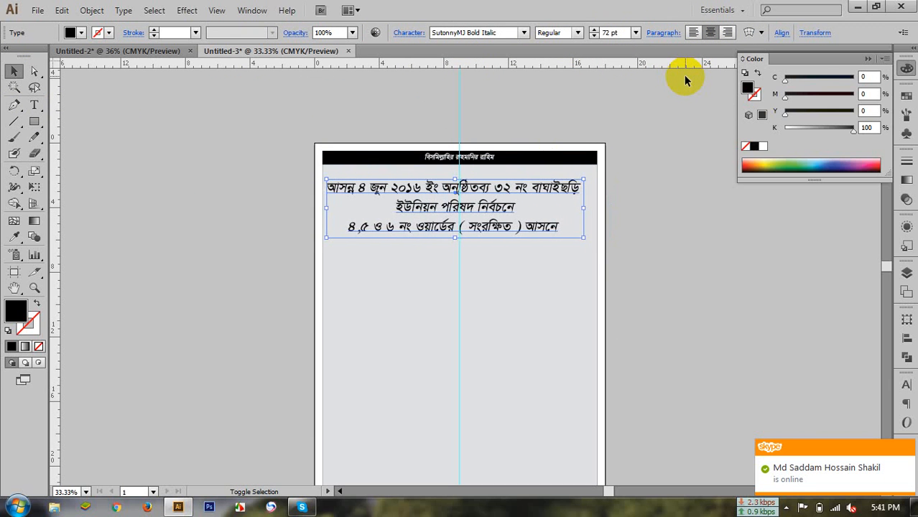
Set the election text's font size to 76 pt and deselect it.
{"action": "left_click", "coordinate": [595, 29]}
{"action": "left_click", "coordinate": [595, 30]}
{"action": "left_click", "coordinate": [595, 30]}
{"action": "left_click", "coordinate": [594, 29]}
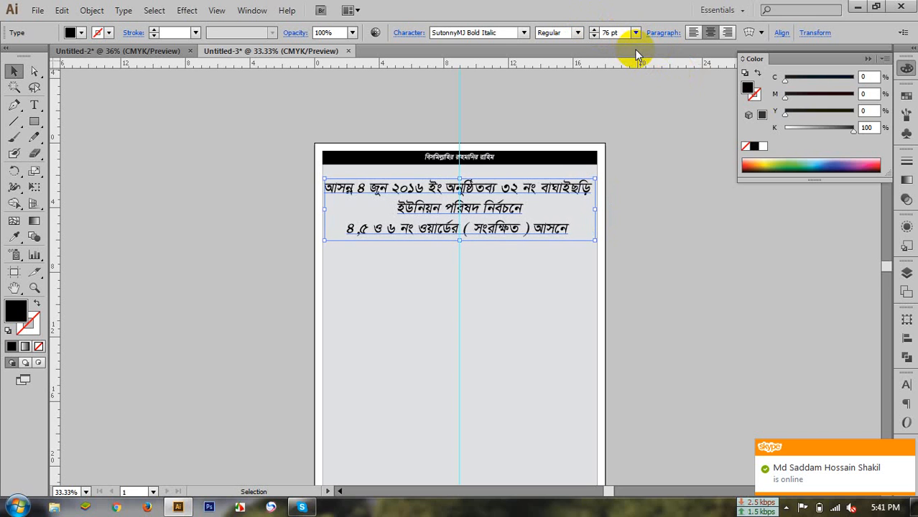
{"action": "left_click", "coordinate": [393, 97]}
{"action": "scroll", "coordinate": [372, 207], "scroll_direction": "down", "scroll_amount": 2}
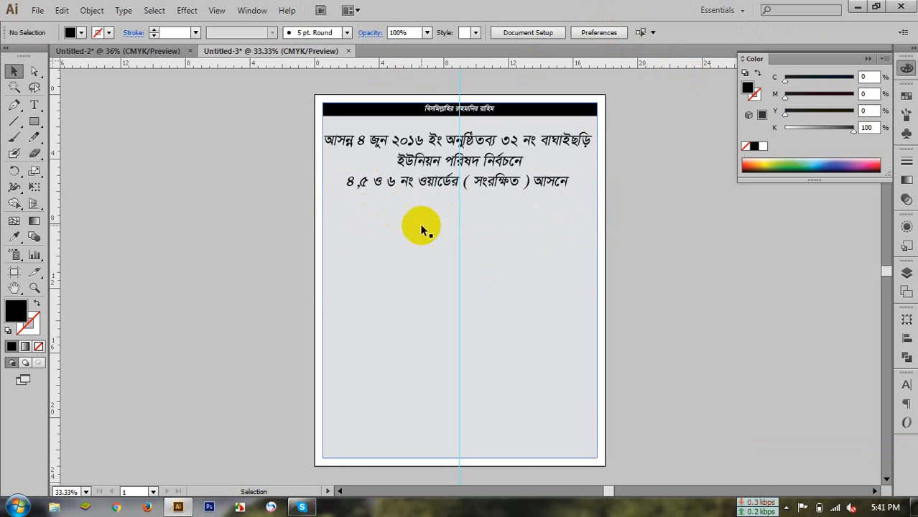
Copy the "মহিলা মেম্বার" and "পদপ্রার্থী" text from Untitled-2 into the poster below the election text.
{"action": "left_click", "coordinate": [117, 51]}
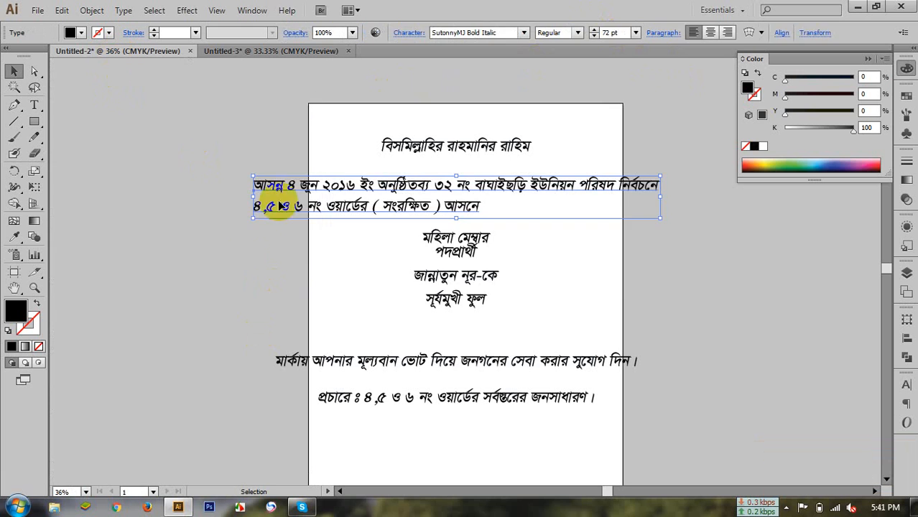
{"action": "left_click", "coordinate": [243, 263]}
{"action": "left_click_drag", "start_coordinate": [391, 233], "coordinate": [436, 205]}
{"action": "left_click", "coordinate": [311, 234]}
Cut "পদপ্রার্থী" from its own text object and paste it after "মহিলা মেম্বার" to form a single line.
{"action": "double_click", "coordinate": [437, 205]}
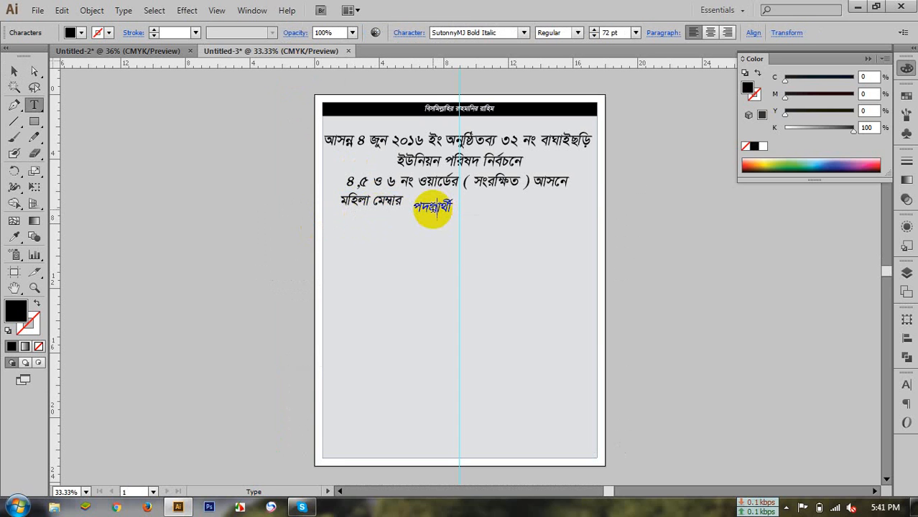
{"action": "key", "text": "ctrl+a"}
{"action": "key", "text": "ctrl+x"}
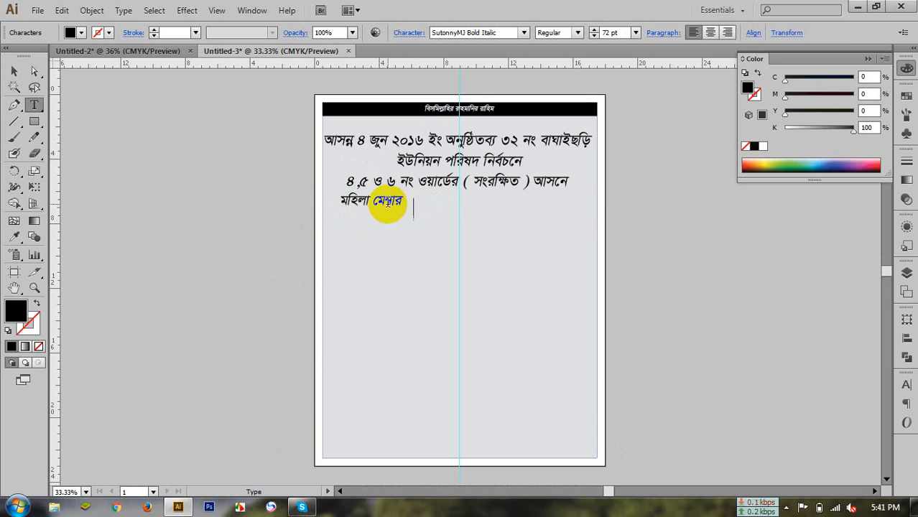
{"action": "double_click", "coordinate": [398, 213]}
{"action": "left_click", "coordinate": [407, 209]}
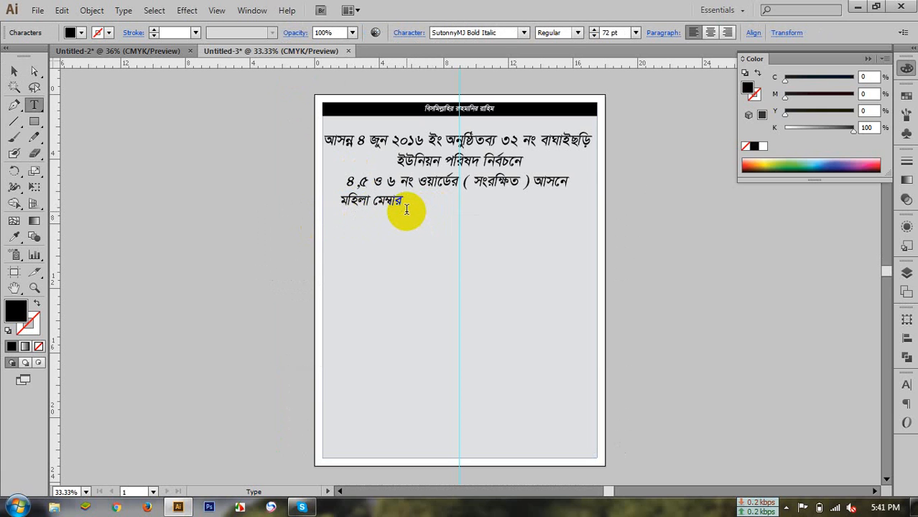
{"action": "key", "text": "ctrl+v"}
{"action": "left_click", "coordinate": [15, 72]}
{"action": "left_click", "coordinate": [281, 201]}
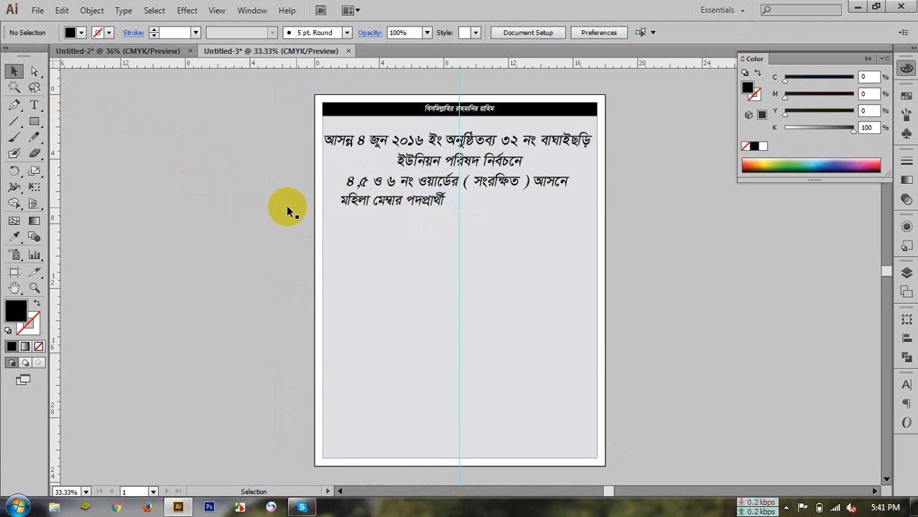
Move the joined title line aside off the poster and delete the leftover empty text object using outline view.
{"action": "left_click_drag", "start_coordinate": [358, 205], "coordinate": [234, 205]}
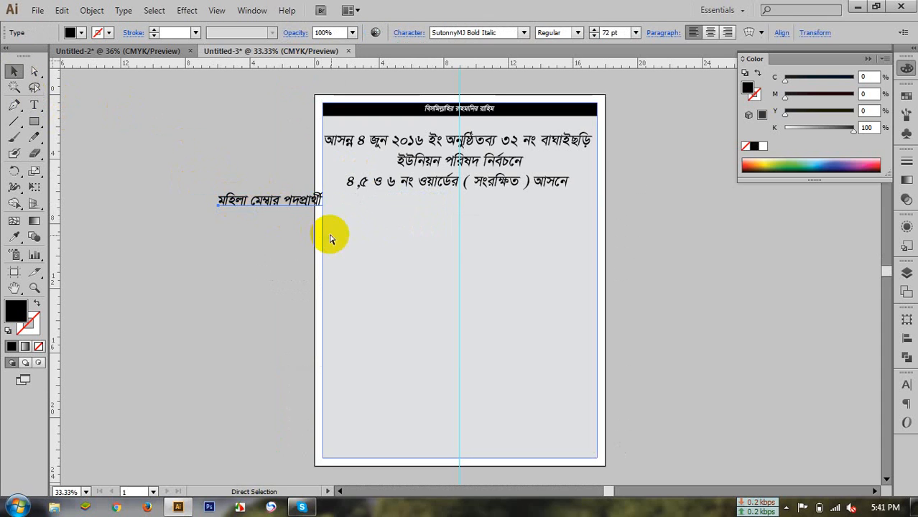
{"action": "key", "text": "ctrl+y"}
{"action": "left_click_drag", "start_coordinate": [402, 202], "coordinate": [429, 224]}
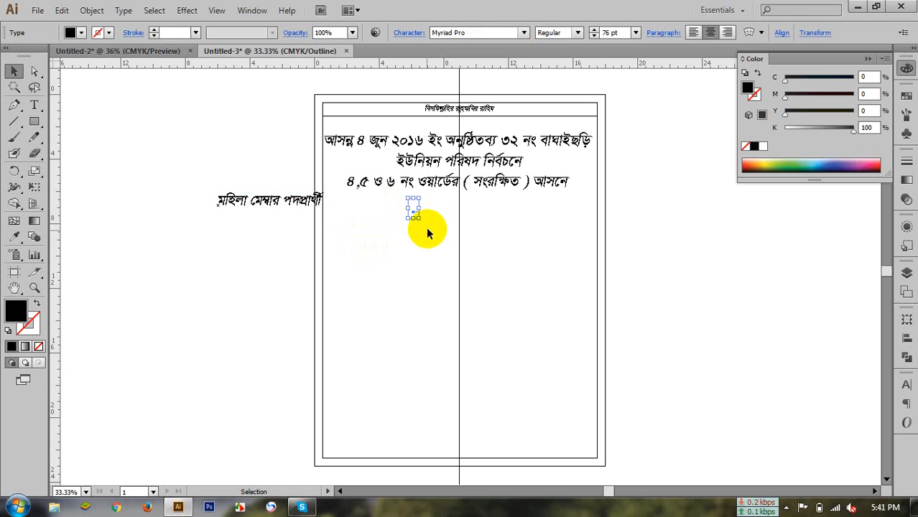
{"action": "key", "text": "ctrl+y"}
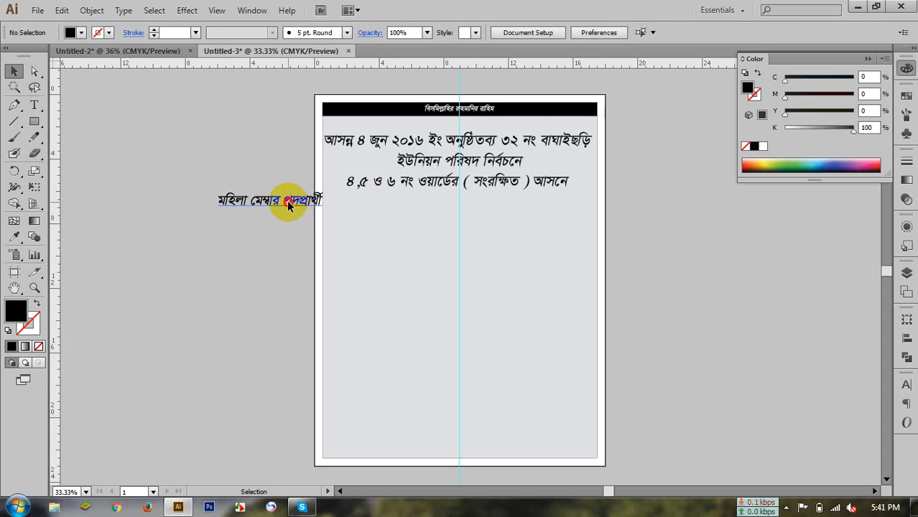
Place the "মহিলা মেম্বার পদপ্রার্থী" line centred on the guide below the election text and enlarge it to 82.1 pt.
{"action": "left_click_drag", "start_coordinate": [286, 204], "coordinate": [493, 210]}
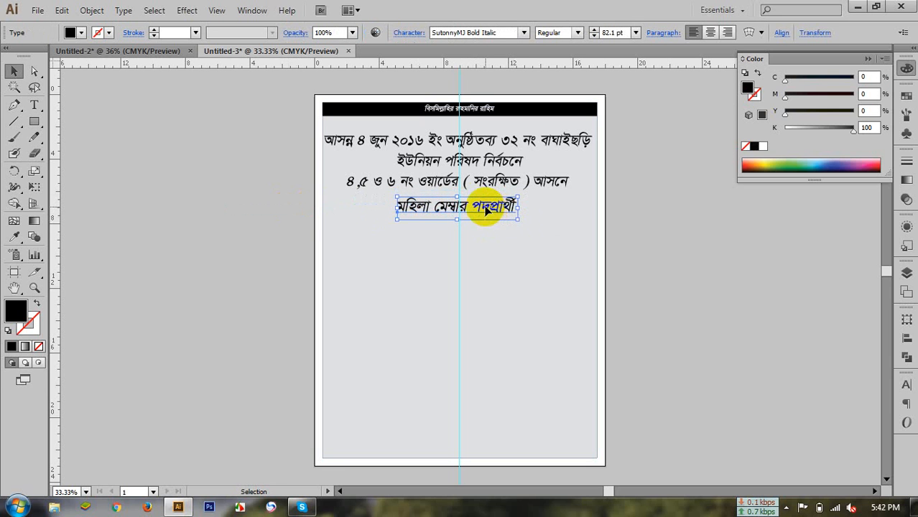
{"action": "left_click", "coordinate": [578, 33]}
{"action": "left_click", "coordinate": [573, 48]}
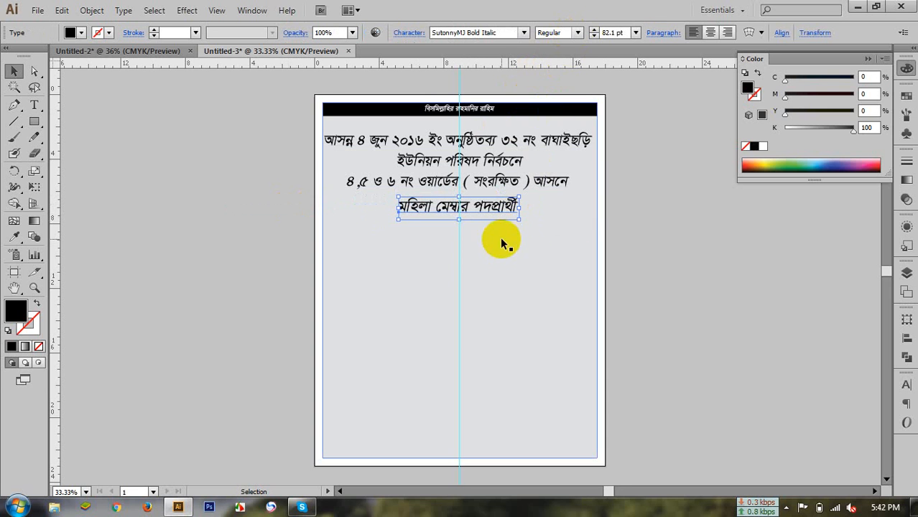
{"action": "left_click", "coordinate": [635, 221]}
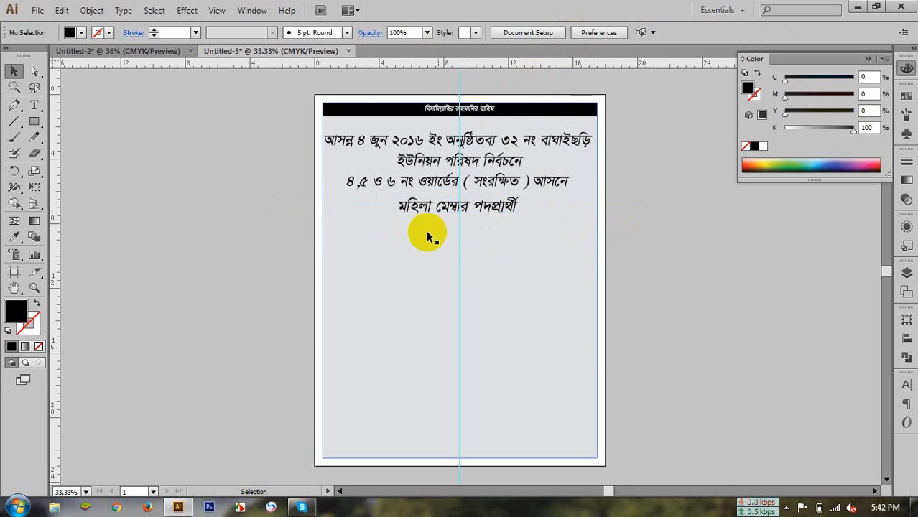
{"action": "left_click", "coordinate": [434, 210], "text": "ctrl"}
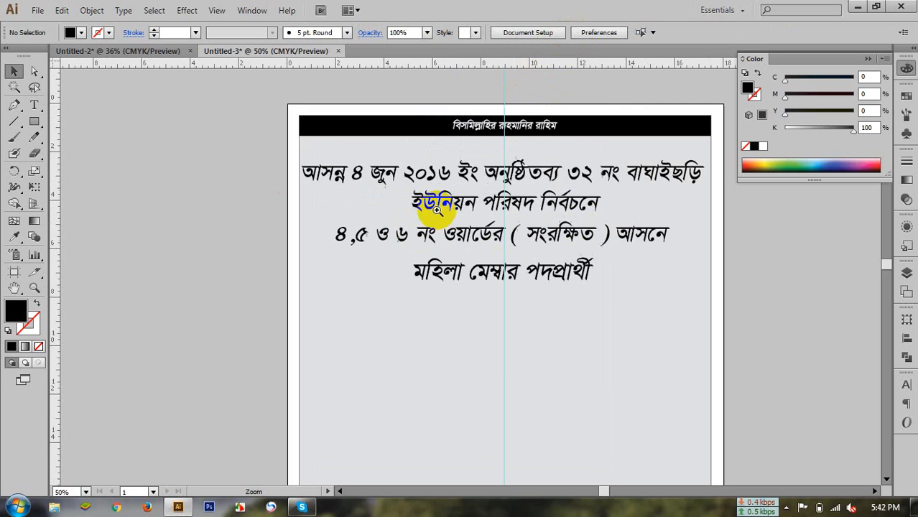
{"action": "left_click", "coordinate": [451, 282], "text": "ctrl+alt"}
{"action": "key", "text": "alt+space"}
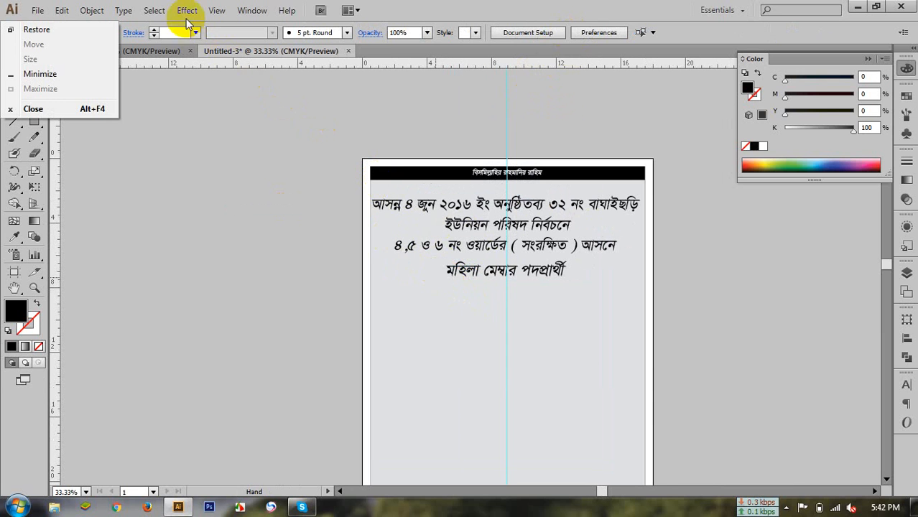
{"action": "key", "text": "Escape"}
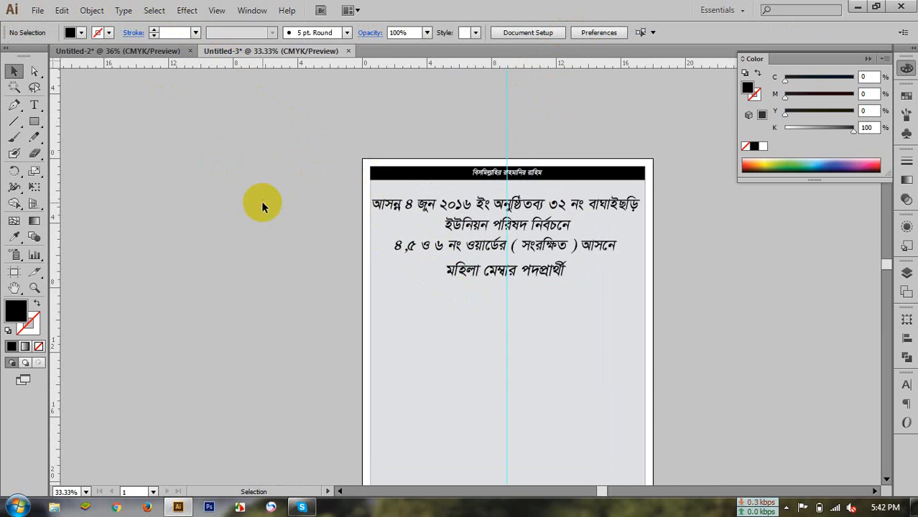
Copy the candidate's name text from Untitled-2 into the poster below the title line.
{"action": "left_click", "coordinate": [118, 50]}
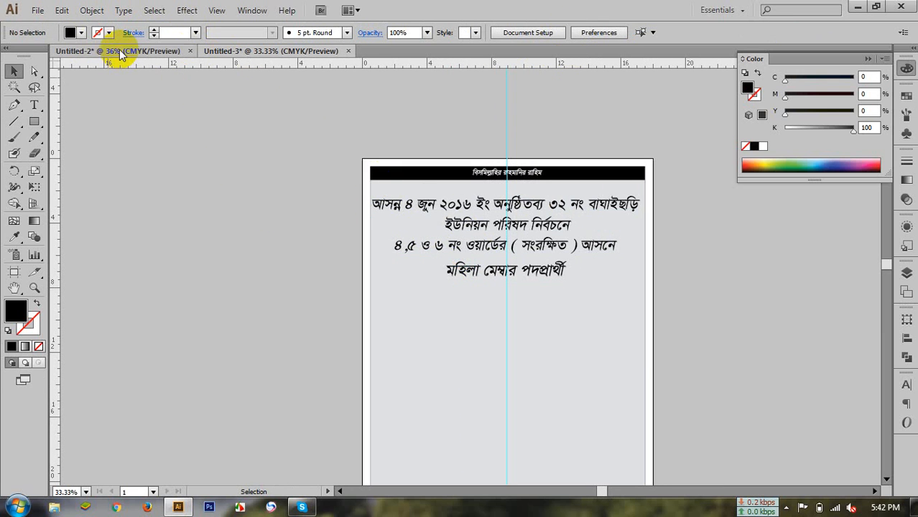
{"action": "scroll", "coordinate": [256, 217], "scroll_direction": "down", "scroll_amount": 4}
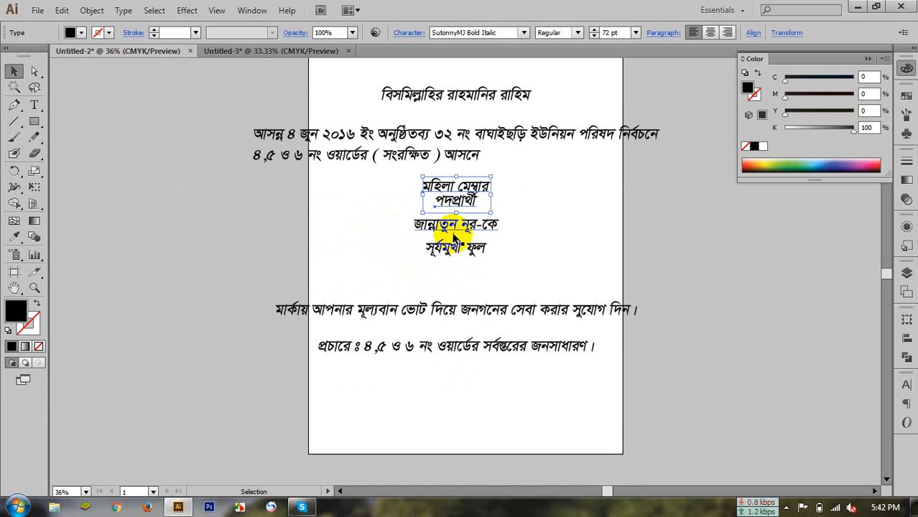
{"action": "left_click_drag", "start_coordinate": [449, 231], "coordinate": [569, 291]}
Copy the candidate's name out of its text object, clear it and delete the emptied object.
{"action": "key", "text": "t"}
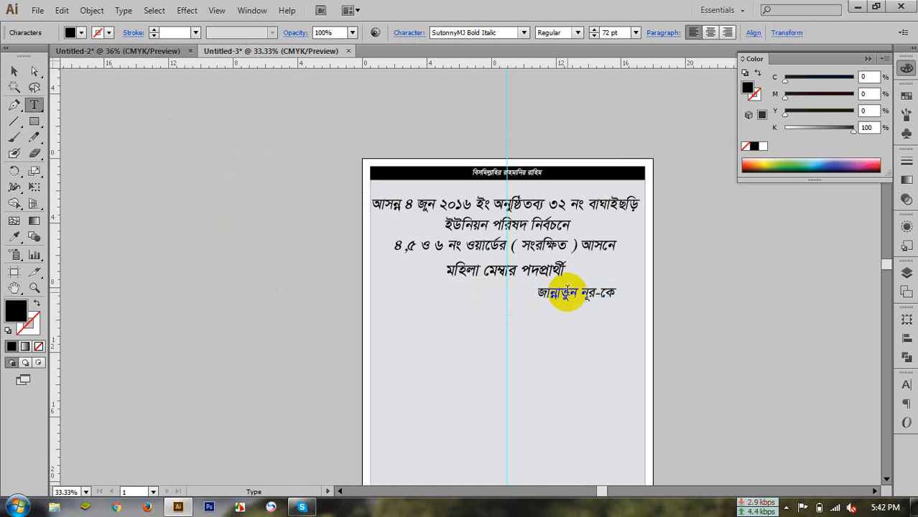
{"action": "left_click", "coordinate": [561, 302]}
{"action": "key", "text": "ctrl+a"}
{"action": "key", "text": "ctrl+c"}
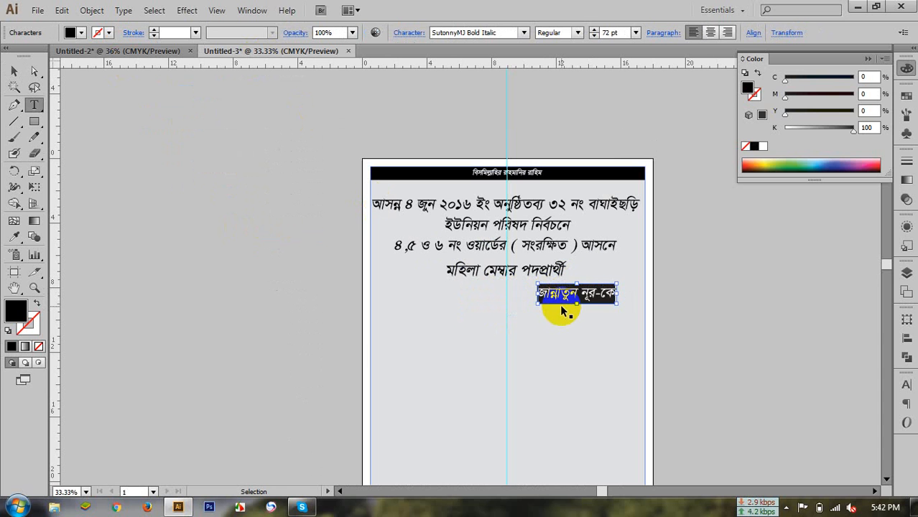
{"action": "key", "text": "BackSpace"}
{"action": "left_click", "coordinate": [15, 72]}
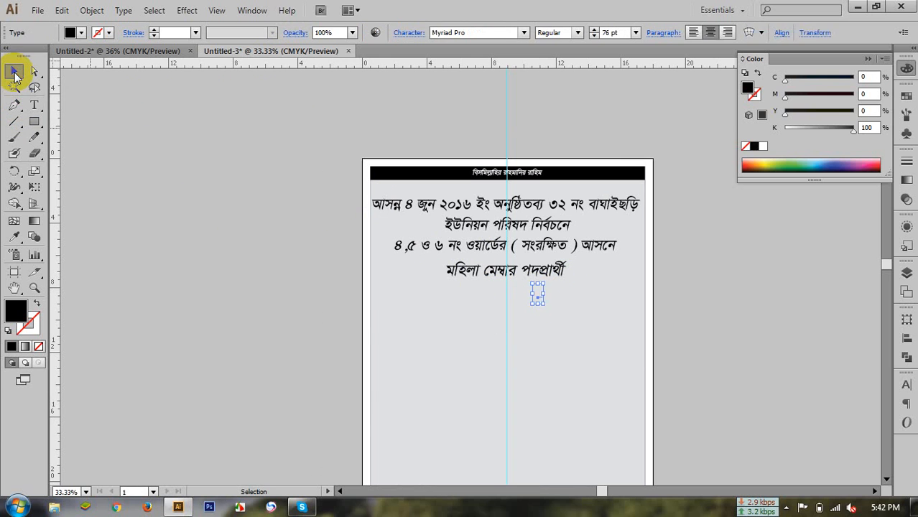
{"action": "key", "text": "Delete"}
Paste the candidate's name at the end of the title line, after "পদপ্রার্থী".
{"action": "double_click", "coordinate": [543, 272]}
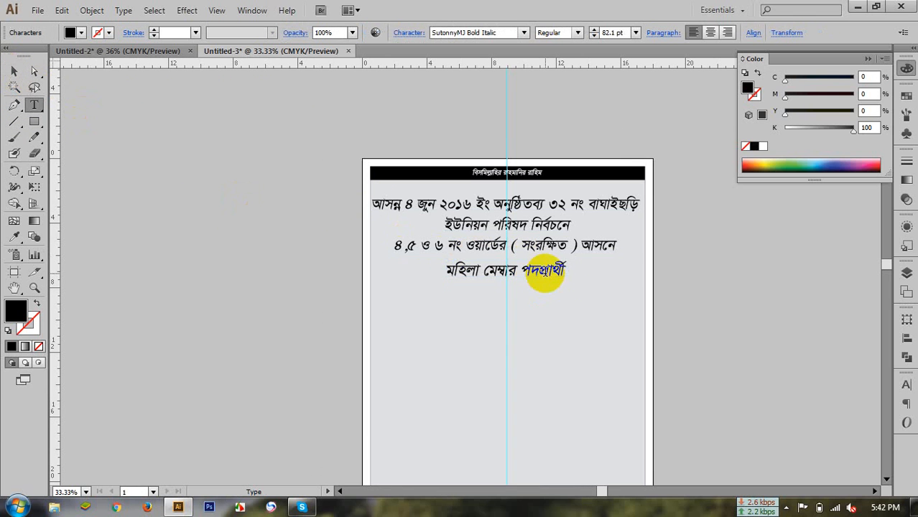
{"action": "left_click_drag", "start_coordinate": [550, 271], "coordinate": [567, 277]}
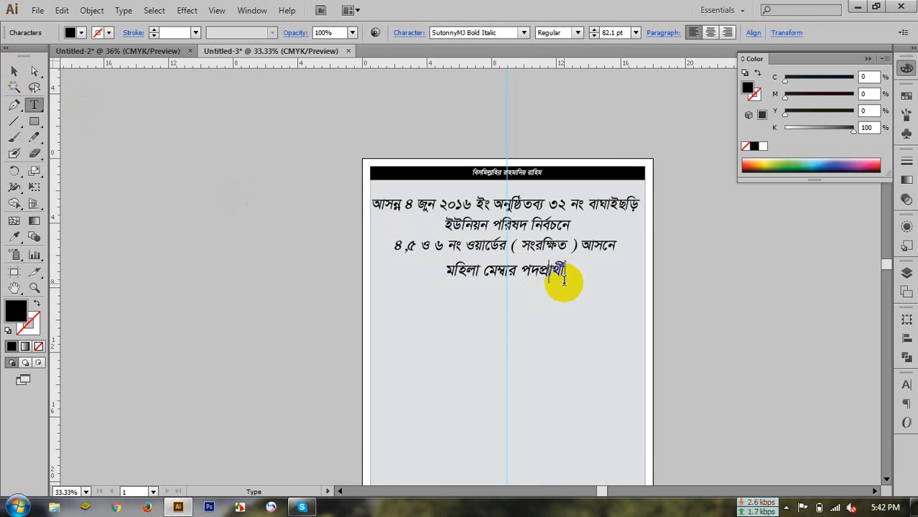
{"action": "key", "text": "ctrl+v"}
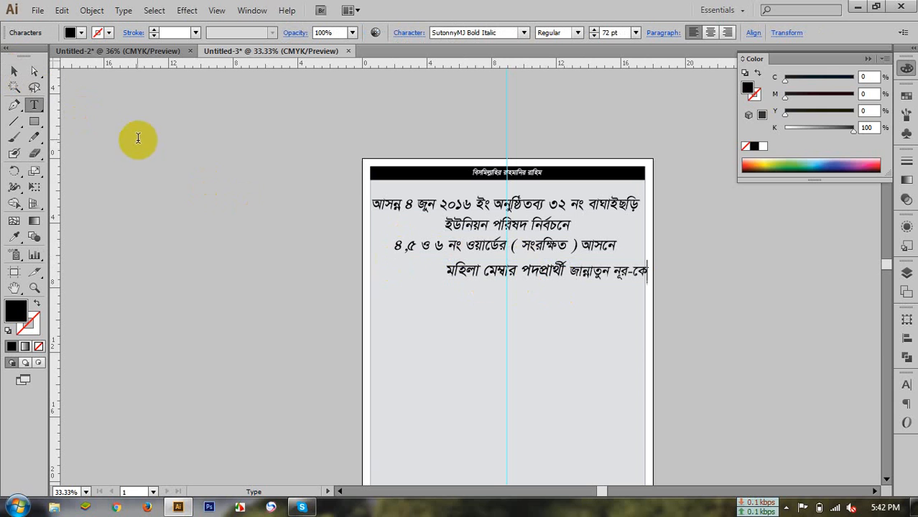
Set the font size of the candidate's name, including its suffix, to 98 pt.
{"action": "left_click_drag", "start_coordinate": [648, 274], "coordinate": [574, 277]}
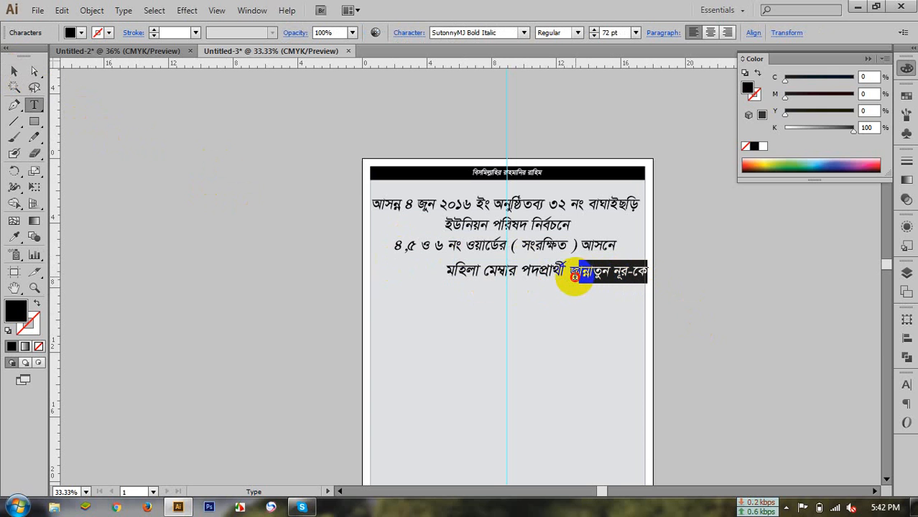
{"action": "left_click", "coordinate": [593, 33]}
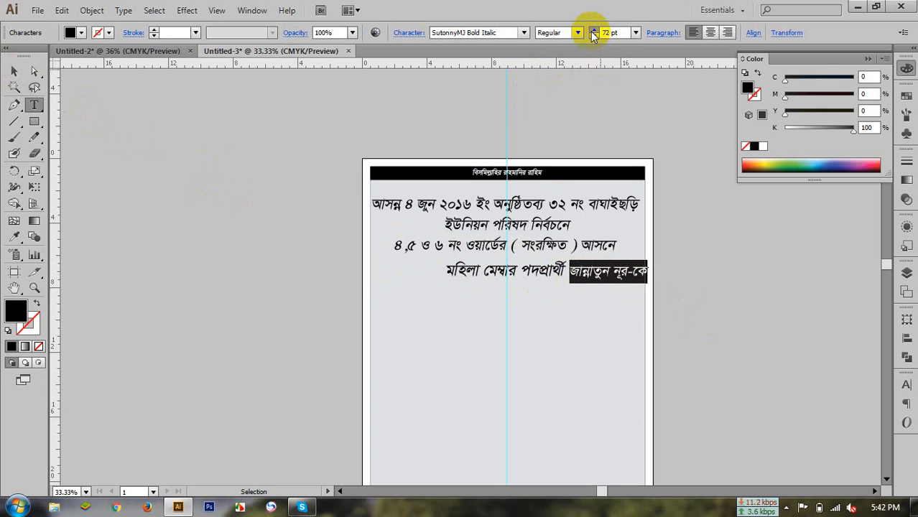
{"action": "left_click", "coordinate": [593, 33]}
{"action": "left_click", "coordinate": [593, 33]}
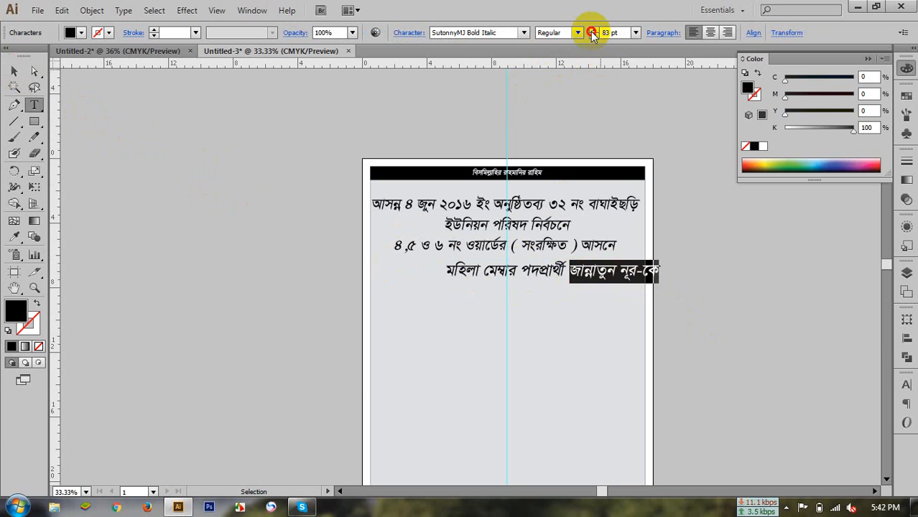
{"action": "left_click", "coordinate": [594, 33]}
{"action": "left_click", "coordinate": [593, 33]}
{"action": "left_click", "coordinate": [594, 33]}
{"action": "left_click", "coordinate": [593, 33]}
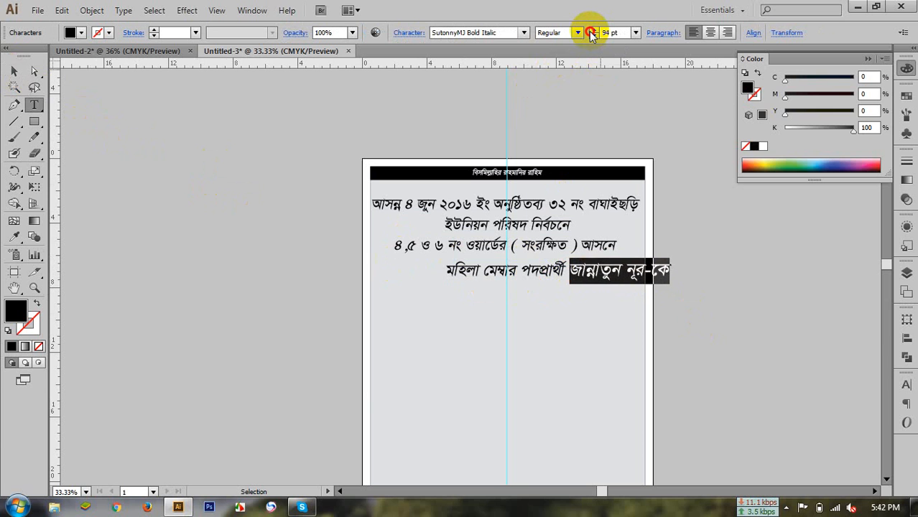
{"action": "left_click", "coordinate": [593, 33]}
{"action": "left_click", "coordinate": [593, 34]}
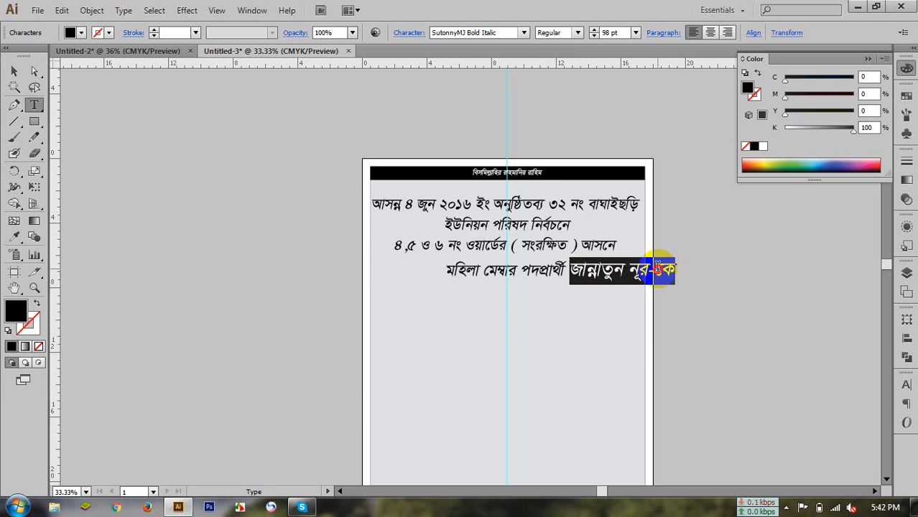
Reduce the suffix "কে" after the candidate's name to 73 pt.
{"action": "left_click_drag", "start_coordinate": [655, 269], "coordinate": [683, 269]}
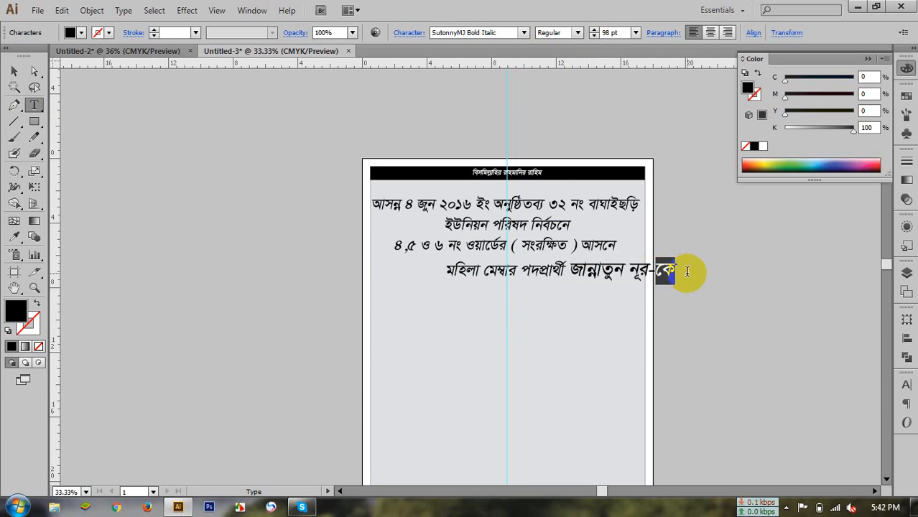
{"action": "left_click", "coordinate": [594, 36]}
{"action": "left_click", "coordinate": [593, 36]}
{"action": "left_click", "coordinate": [593, 36]}
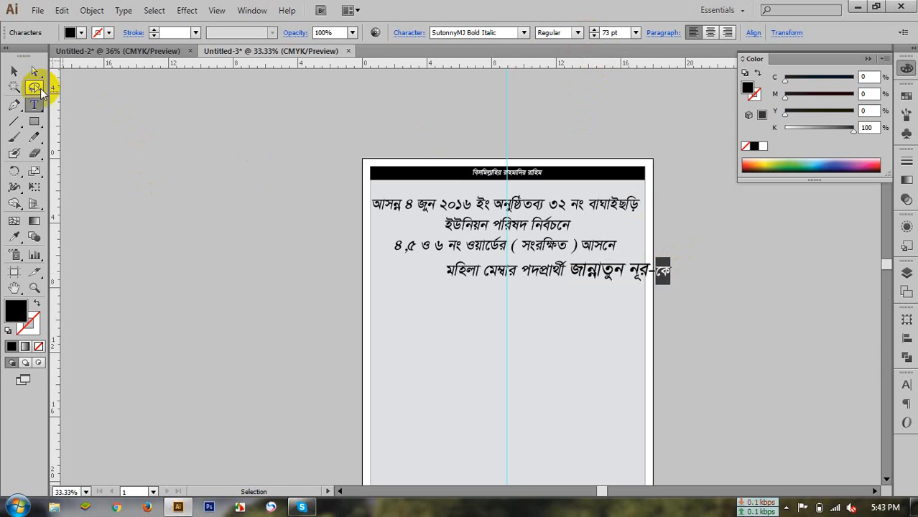
Move the combined title and name line off the artboard to the empty area above and left of the poster.
{"action": "left_click", "coordinate": [14, 71]}
{"action": "left_click_drag", "start_coordinate": [606, 269], "coordinate": [342, 113]}
{"action": "left_click", "coordinate": [324, 263]}
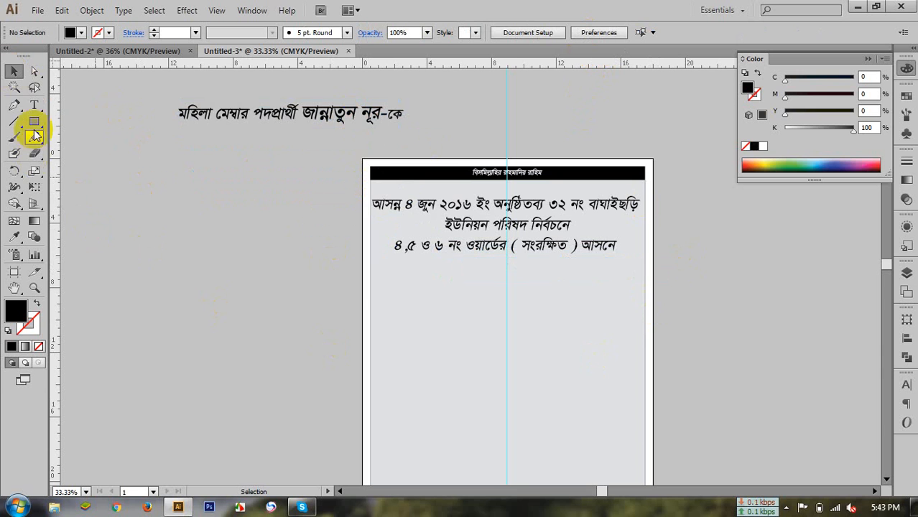
Draw a horizontal wave path with the Pen tool below the election text, arching up before the central guide and dipping after it.
{"action": "left_click", "coordinate": [14, 106]}
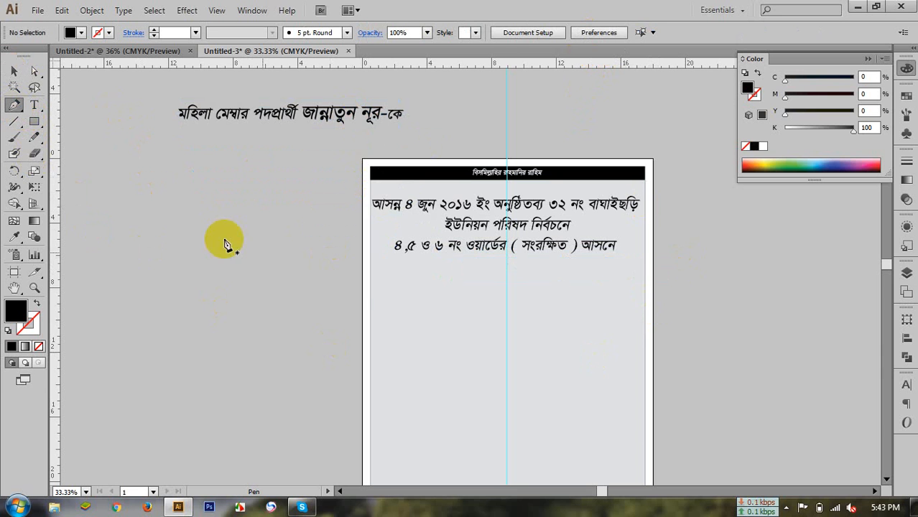
{"action": "left_click", "coordinate": [385, 301]}
{"action": "left_click", "coordinate": [507, 308], "text": "shift"}
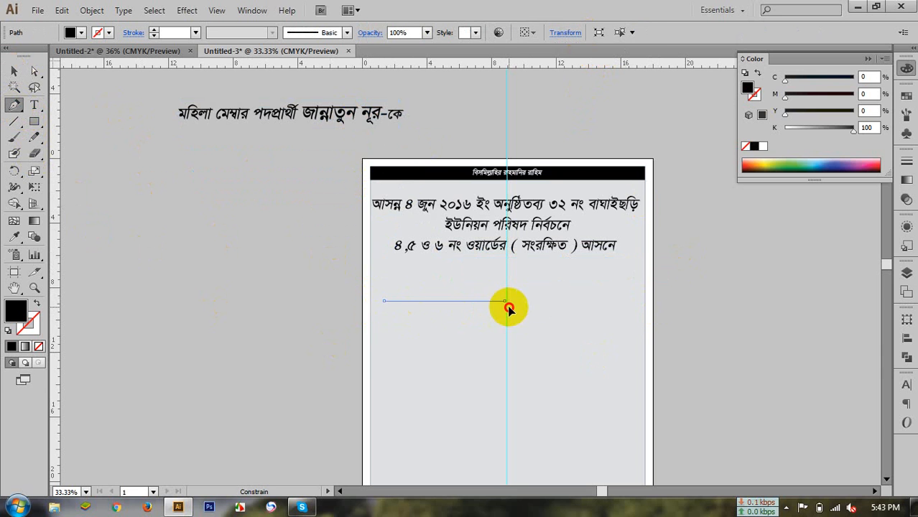
{"action": "left_click", "coordinate": [546, 319], "text": "shift"}
{"action": "left_click_drag", "start_coordinate": [546, 319], "coordinate": [568, 338]}
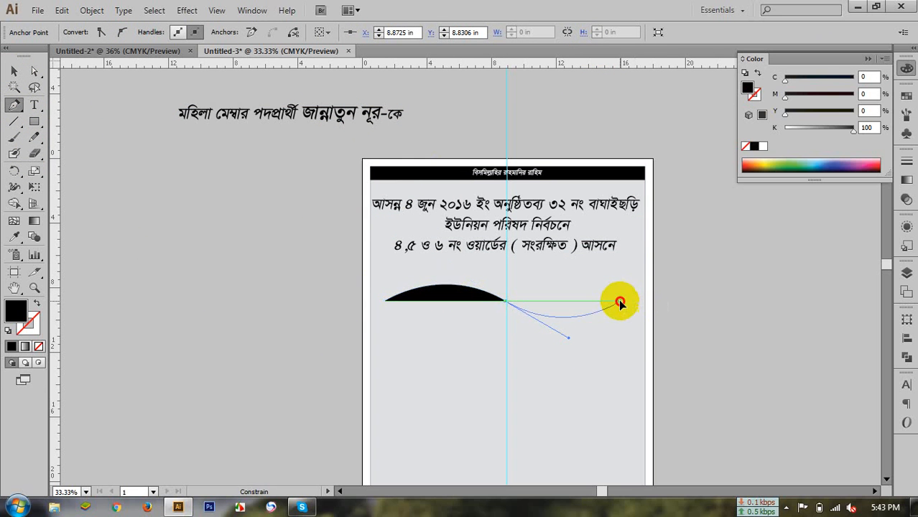
{"action": "left_click", "coordinate": [619, 302]}
{"action": "left_click", "coordinate": [14, 71]}
Swap the wave path's fill and stroke so it has no fill and a black 1 pt stroke.
{"action": "left_click", "coordinate": [438, 365]}
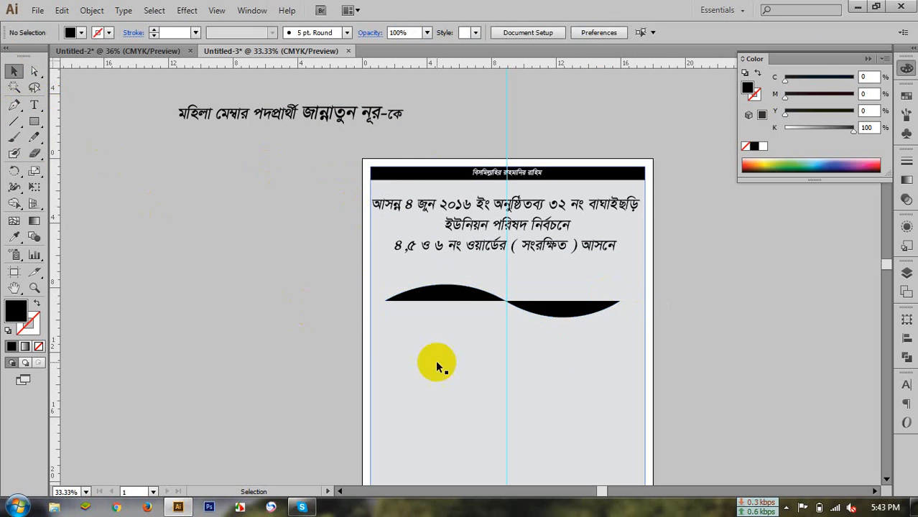
{"action": "left_click", "coordinate": [424, 297]}
{"action": "left_click", "coordinate": [38, 304]}
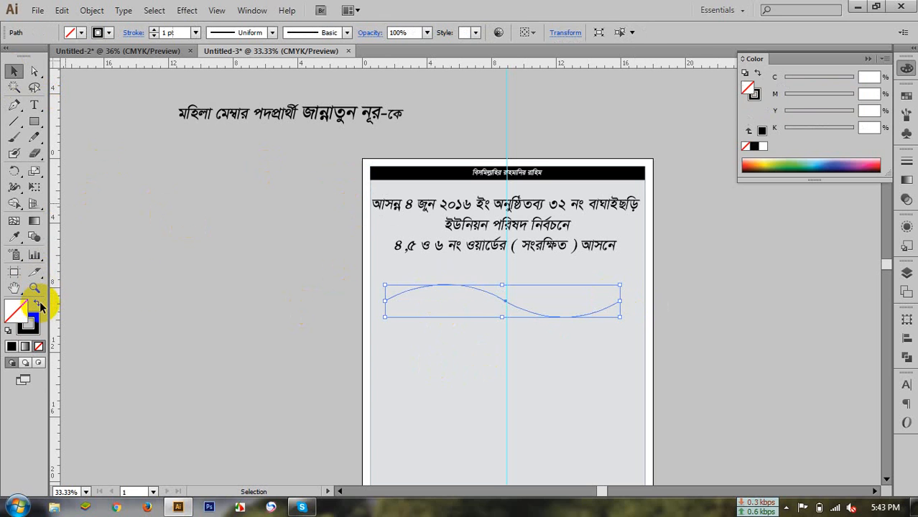
{"action": "left_click", "coordinate": [154, 278]}
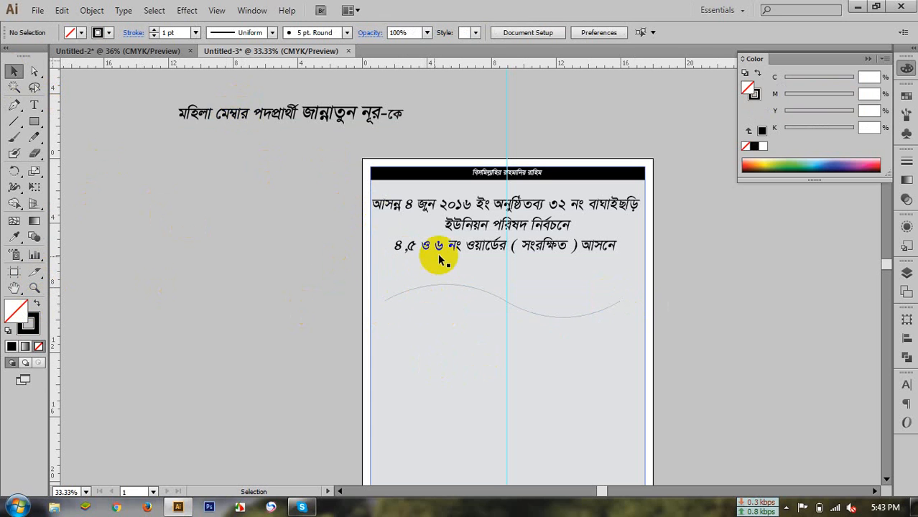
{"action": "left_click", "coordinate": [238, 116]}
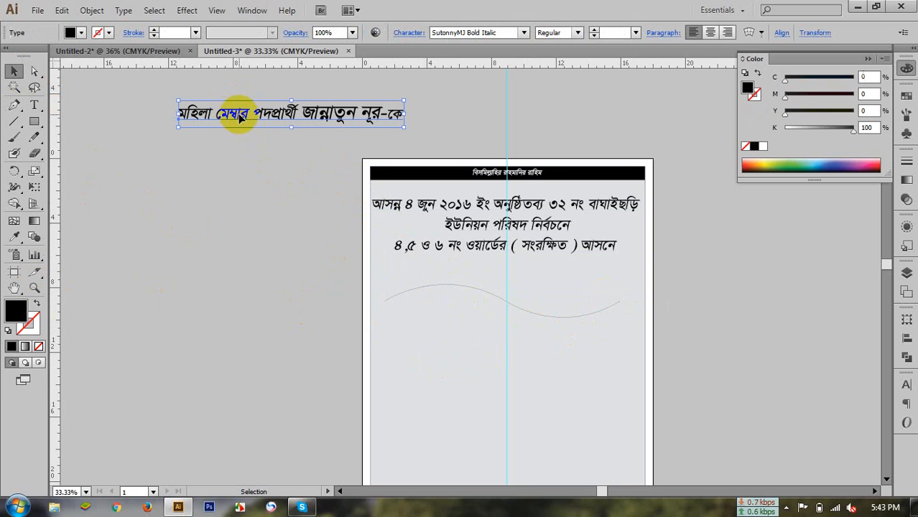
{"action": "left_click", "coordinate": [431, 287]}
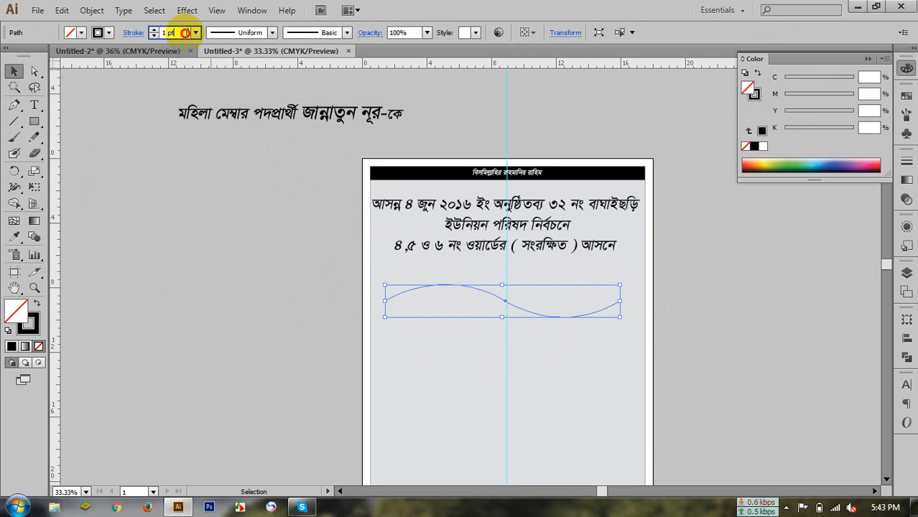
{"action": "double_click", "coordinate": [184, 32]}
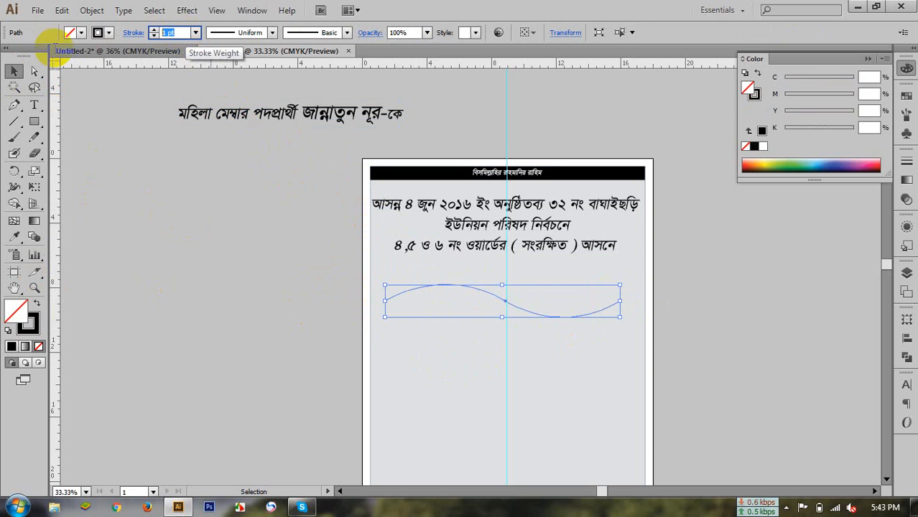
{"action": "left_click", "coordinate": [241, 303]}
Duplicate the wave path in place and set the copy's stroke to white.
{"action": "left_click", "coordinate": [430, 287]}
{"action": "key", "text": "a"}
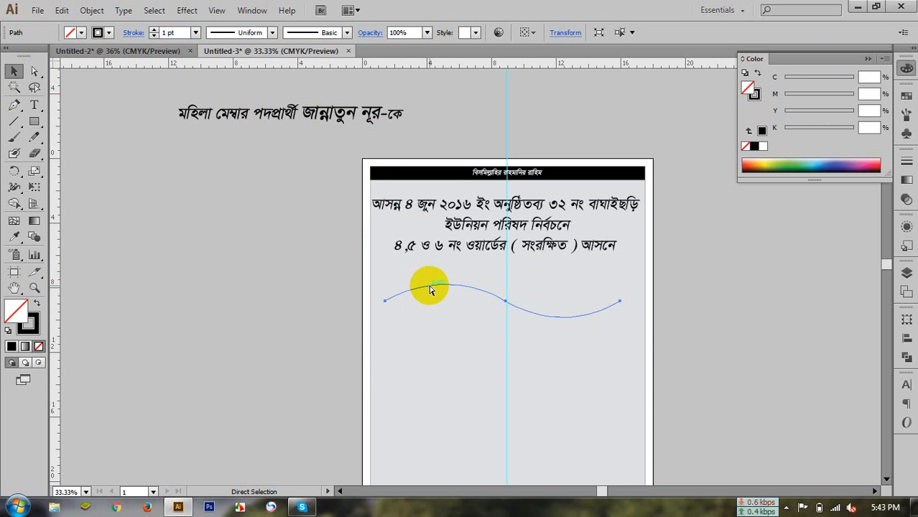
{"action": "key", "text": "v"}
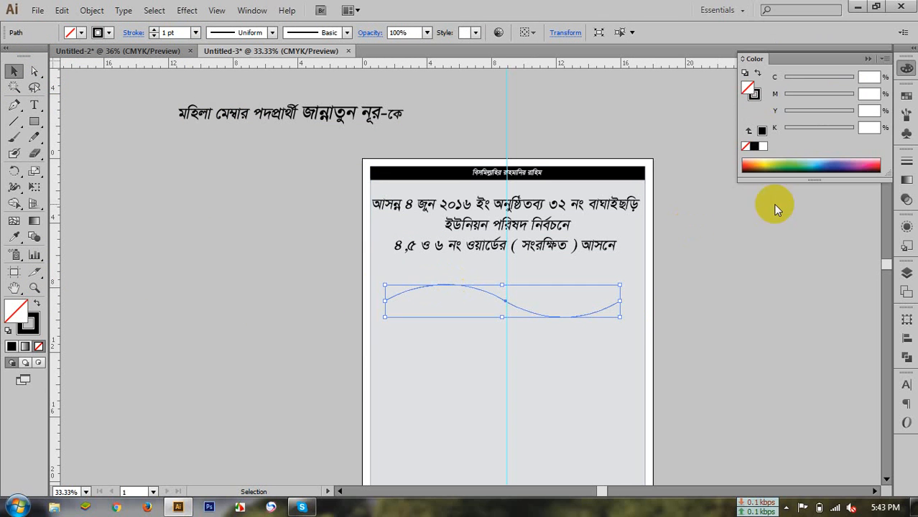
{"action": "left_click", "coordinate": [754, 93]}
{"action": "left_click", "coordinate": [764, 146]}
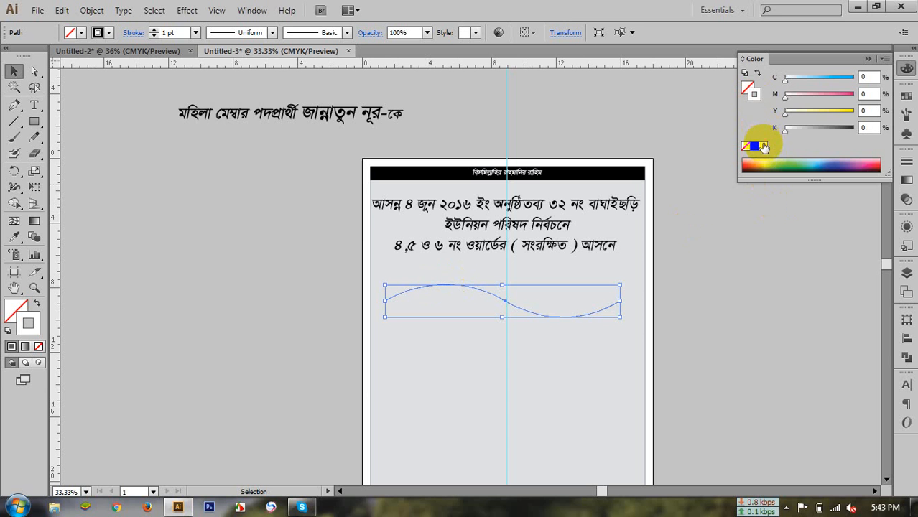
Try stroke weights of 100 pt and 300 pt on the original black wave path.
{"action": "left_click", "coordinate": [479, 127]}
{"action": "left_click", "coordinate": [486, 290]}
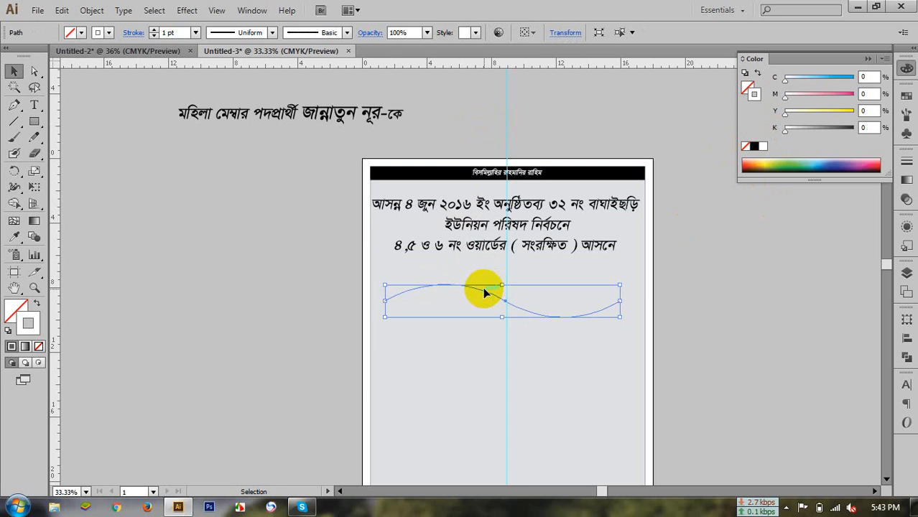
{"action": "key", "text": "a"}
{"action": "key", "text": "ctrl+shift+a"}
{"action": "left_click", "coordinate": [484, 290]}
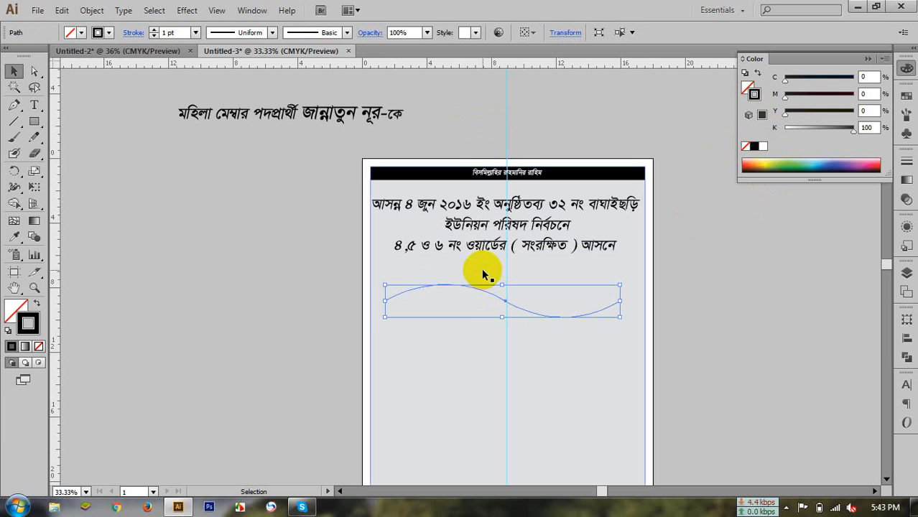
{"action": "left_click", "coordinate": [173, 32]}
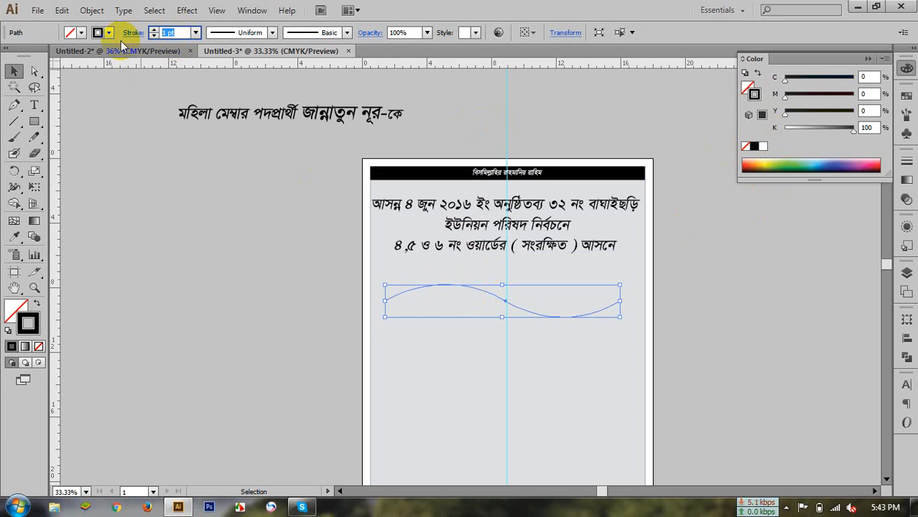
{"action": "left_click", "coordinate": [308, 264]}
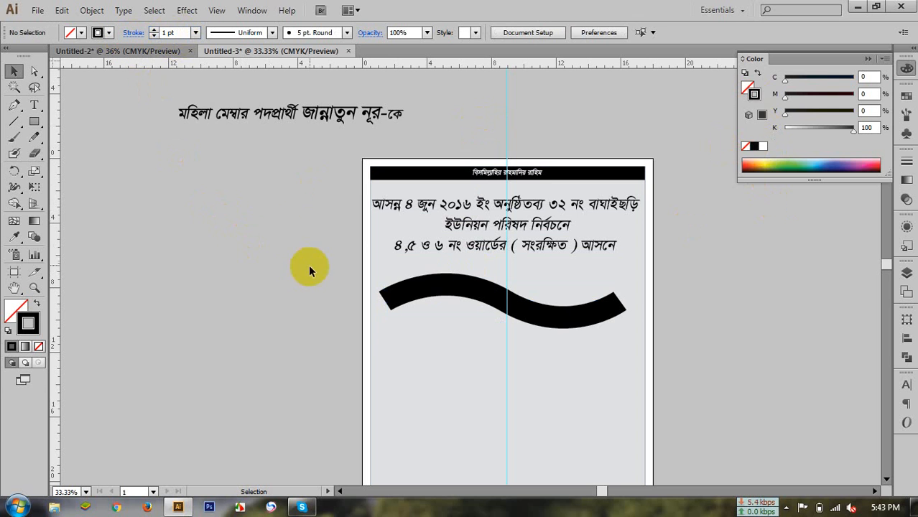
{"action": "left_click", "coordinate": [425, 287]}
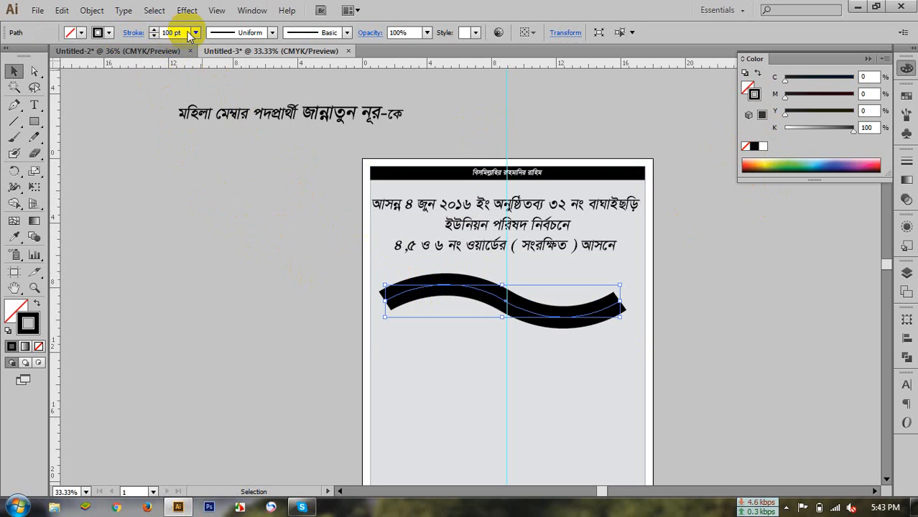
{"action": "left_click", "coordinate": [180, 32]}
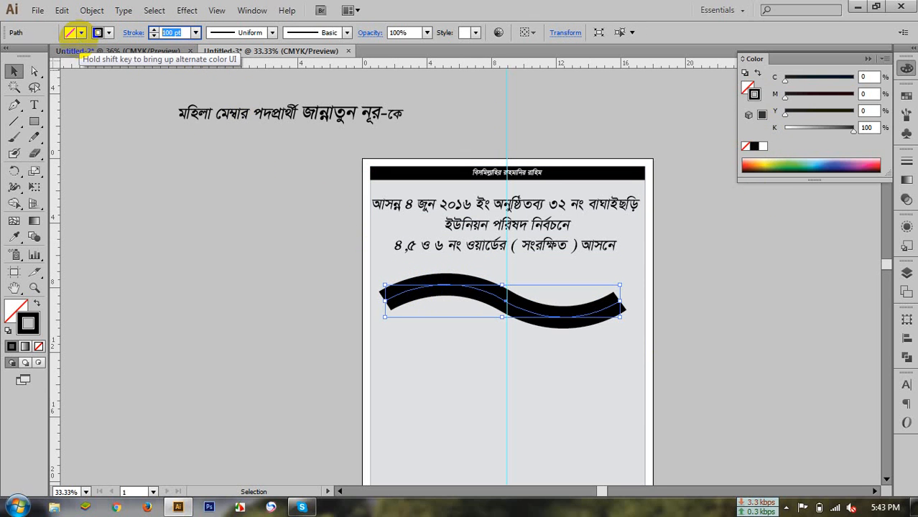
{"action": "key", "text": "Return"}
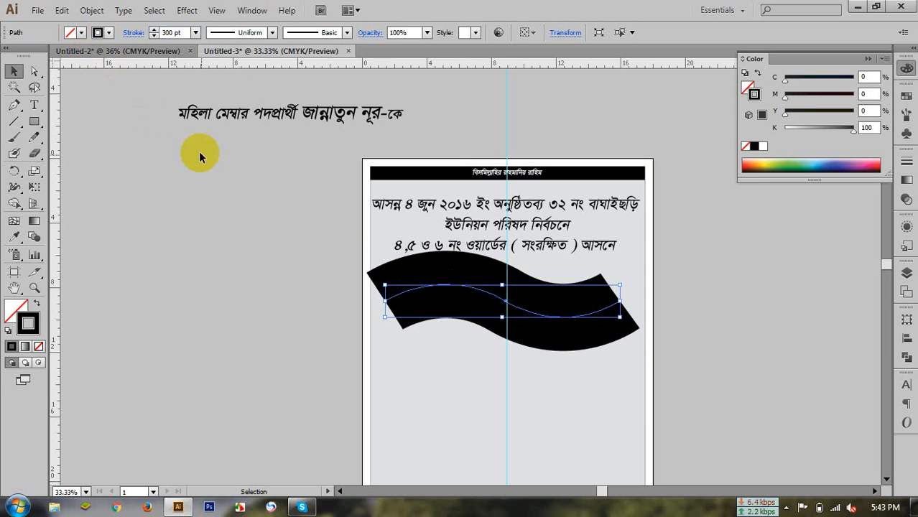
Set the black wave path's stroke weight to 200 pt.
{"action": "left_click", "coordinate": [180, 32]}
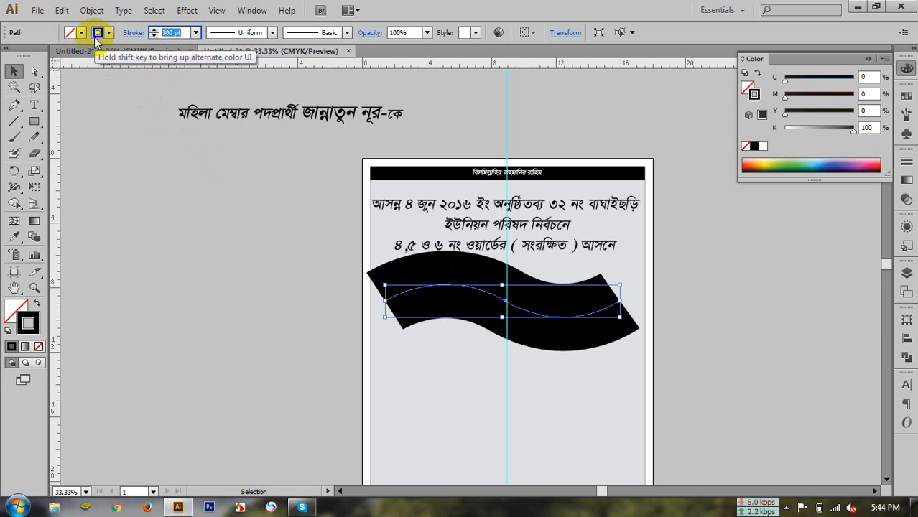
{"action": "type", "text": "200"}
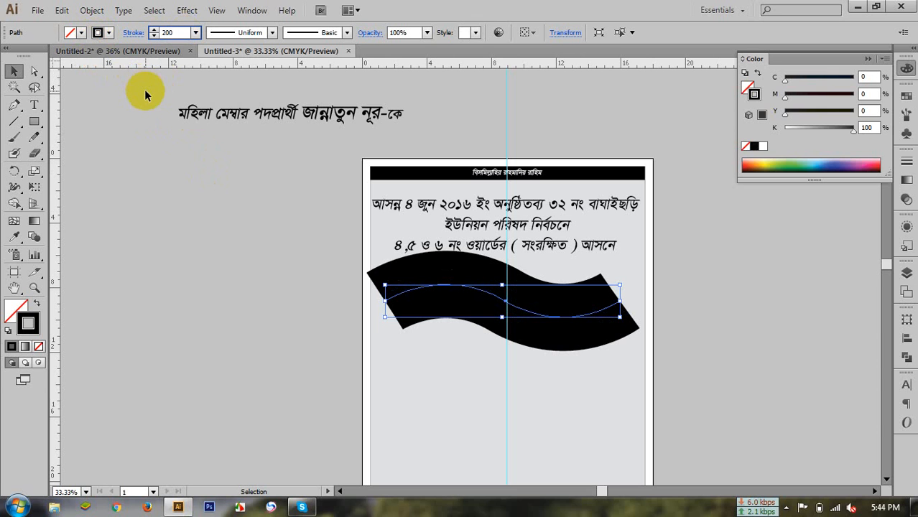
{"action": "key", "text": "Return"}
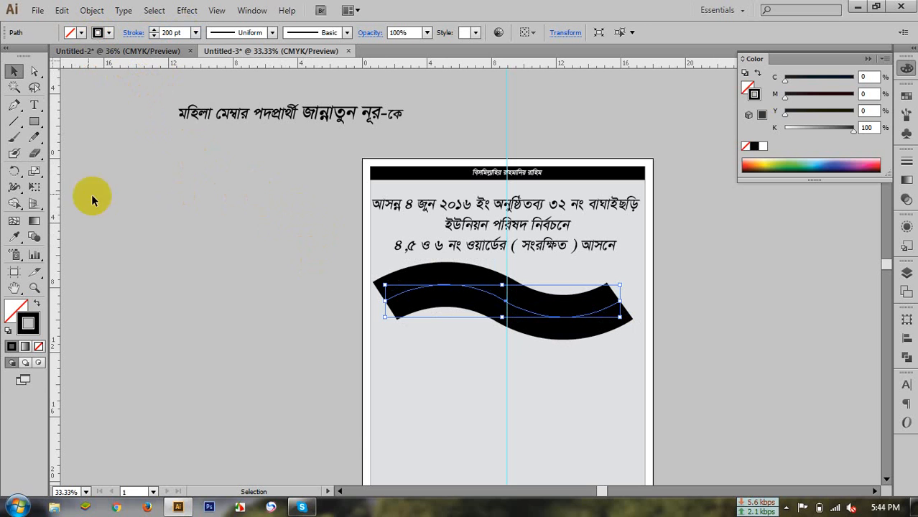
Expand the thick wave stroke into a filled shape with both Fill and Stroke included.
{"action": "left_click", "coordinate": [91, 10]}
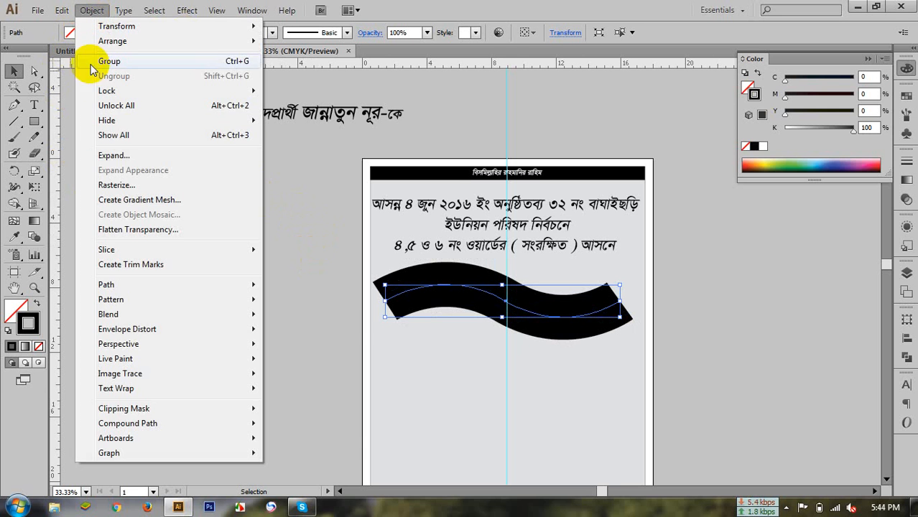
{"action": "left_click", "coordinate": [128, 156]}
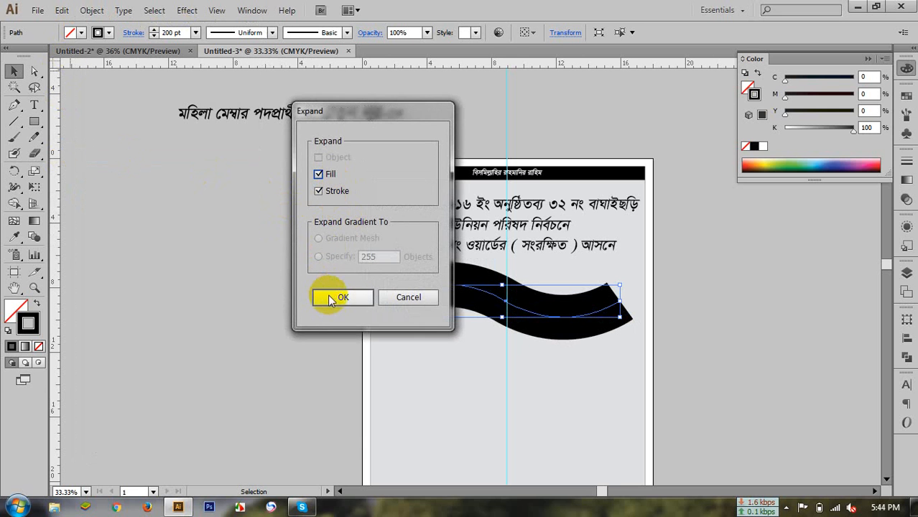
{"action": "left_click", "coordinate": [327, 295]}
{"action": "left_click", "coordinate": [506, 302]}
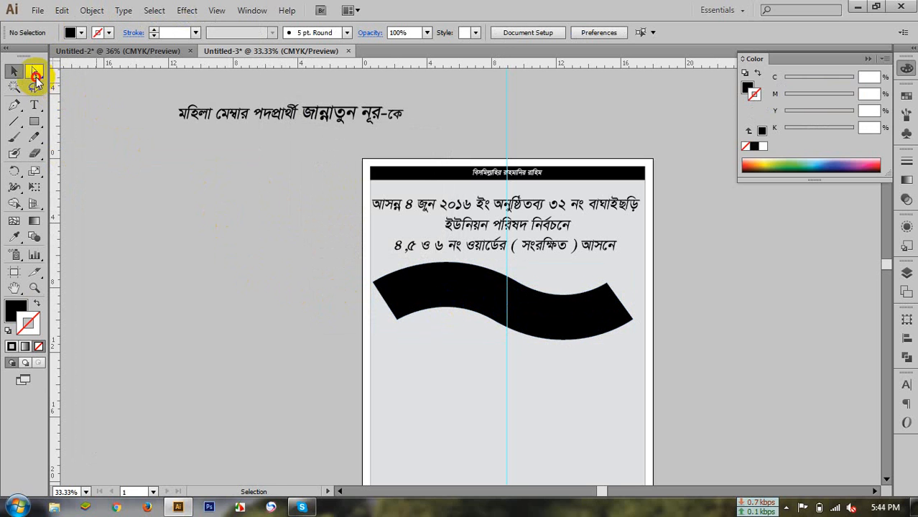
Move the black band's upper-right and lower-left corner anchors outward so both of its ends become vertical.
{"action": "left_click", "coordinate": [35, 74]}
{"action": "left_click", "coordinate": [605, 286]}
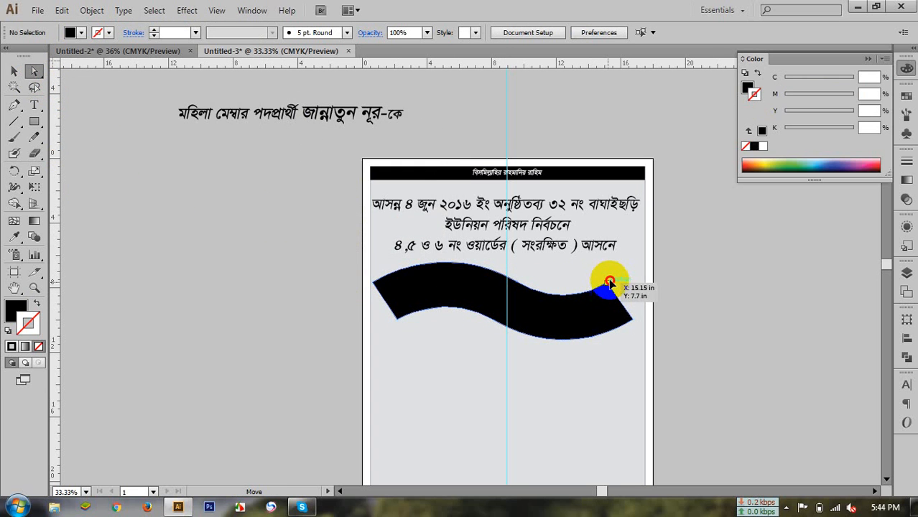
{"action": "left_click_drag", "start_coordinate": [609, 283], "coordinate": [629, 269]}
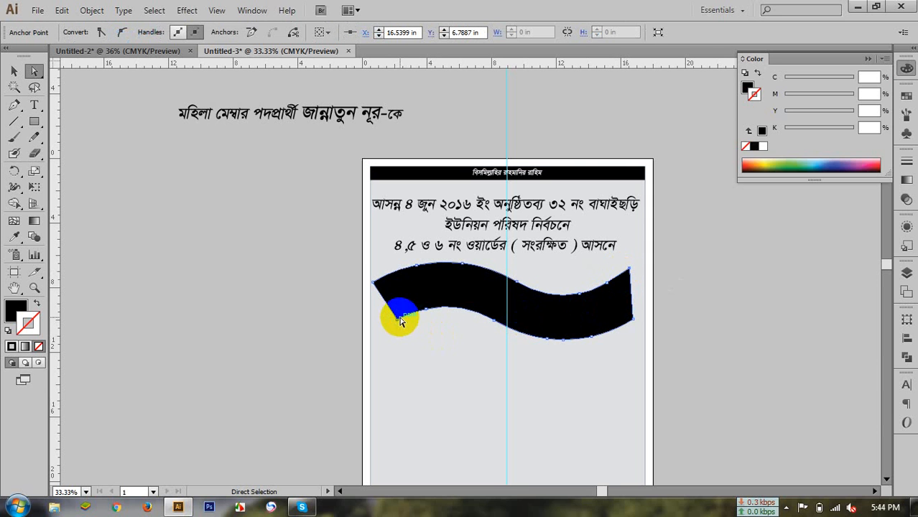
{"action": "left_click_drag", "start_coordinate": [399, 322], "coordinate": [372, 335]}
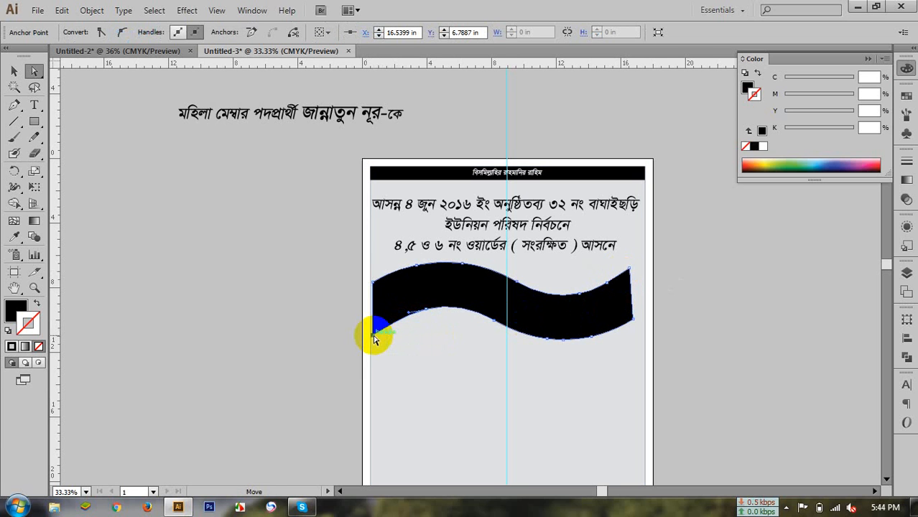
{"action": "left_click_drag", "start_coordinate": [629, 270], "coordinate": [633, 269]}
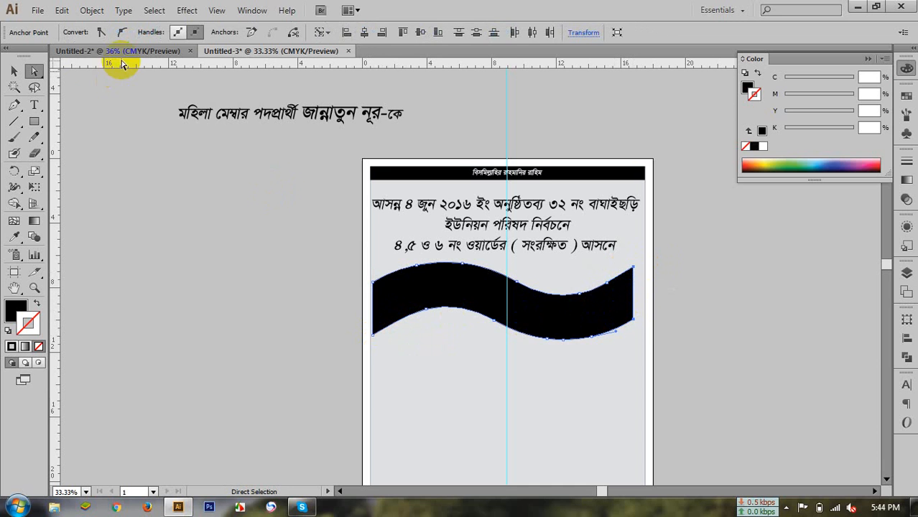
Stretch the black band and the white wave path to span the full width of the grey background.
{"action": "left_click", "coordinate": [14, 70]}
{"action": "left_click", "coordinate": [141, 219]}
{"action": "left_click", "coordinate": [553, 314]}
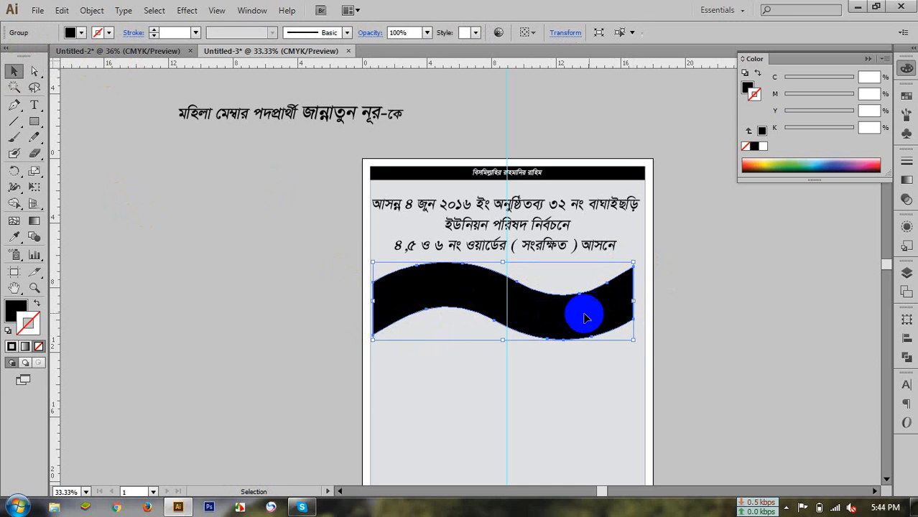
{"action": "left_click_drag", "start_coordinate": [633, 301], "coordinate": [641, 299]}
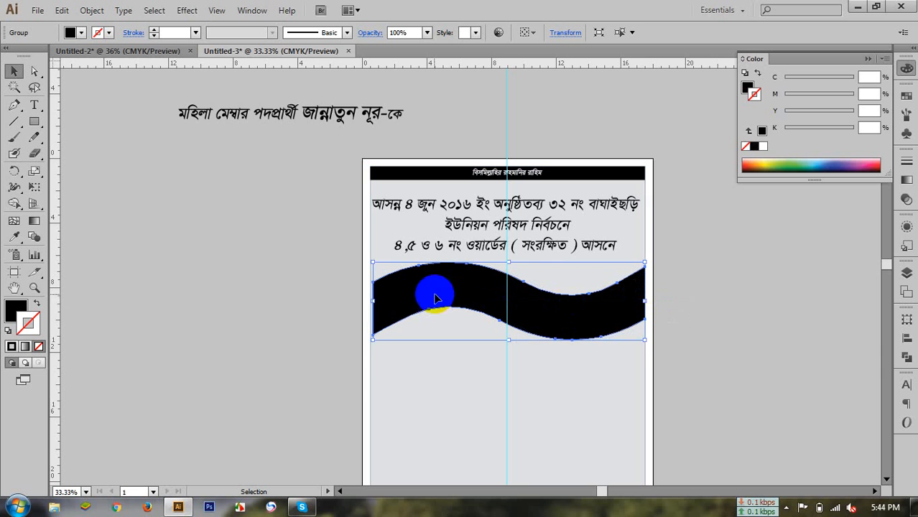
{"action": "left_click_drag", "start_coordinate": [371, 301], "coordinate": [370, 301]}
{"action": "left_click", "coordinate": [222, 240]}
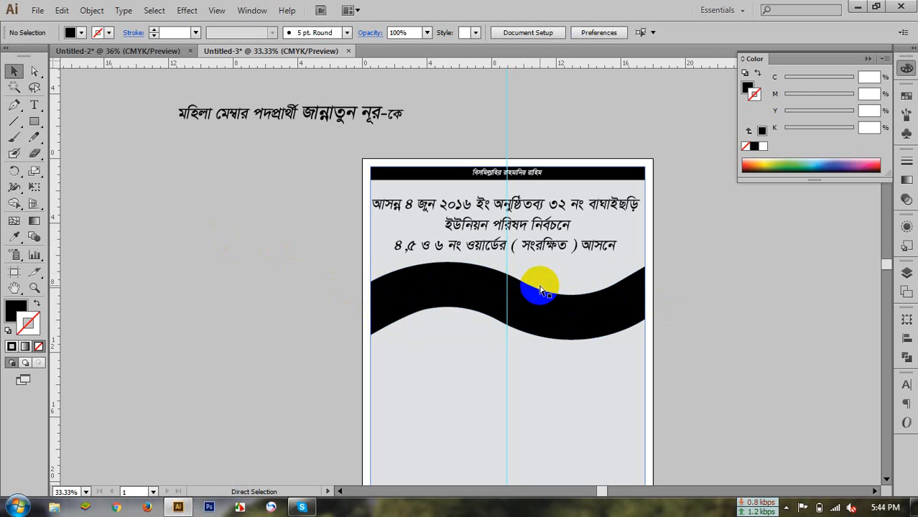
{"action": "left_click_drag", "start_coordinate": [543, 290], "coordinate": [646, 301]}
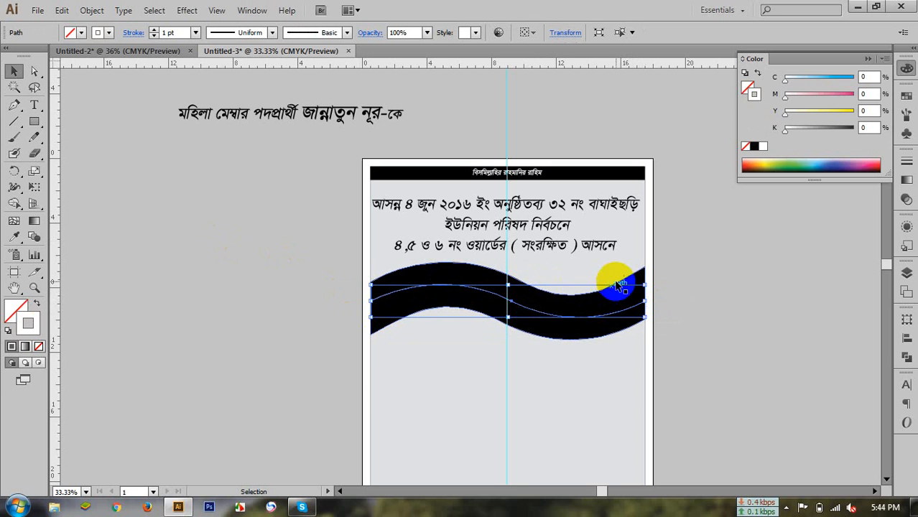
Copy the entire text of the candidate's title and name line above the poster.
{"action": "left_click", "coordinate": [34, 105]}
{"action": "double_click", "coordinate": [192, 115]}
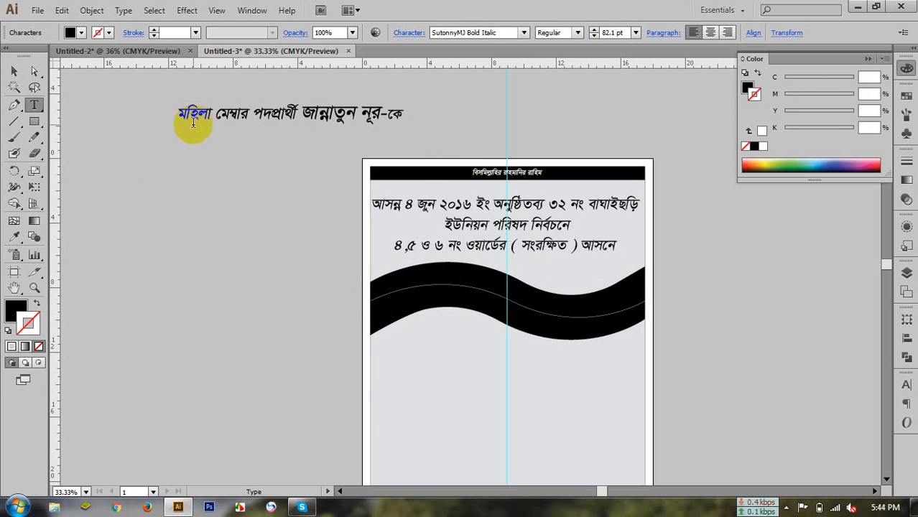
{"action": "key", "text": "ctrl+a"}
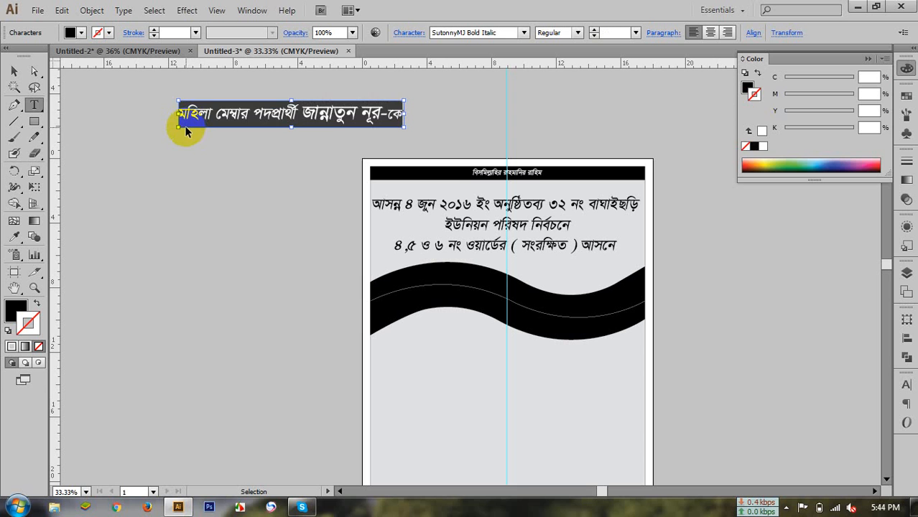
{"action": "left_click", "coordinate": [14, 71]}
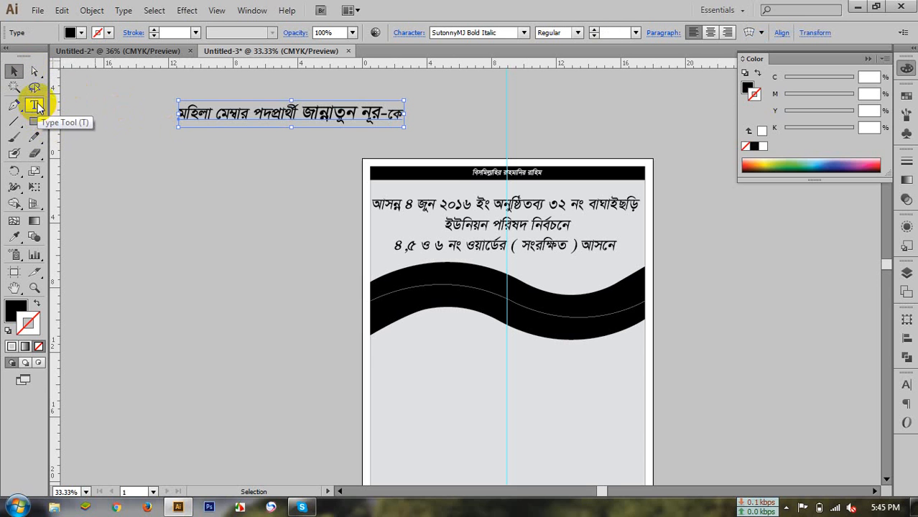
Lock the black wave band so that the white path over it can be picked on its own.
{"action": "left_click", "coordinate": [463, 301]}
{"action": "key", "text": "a"}
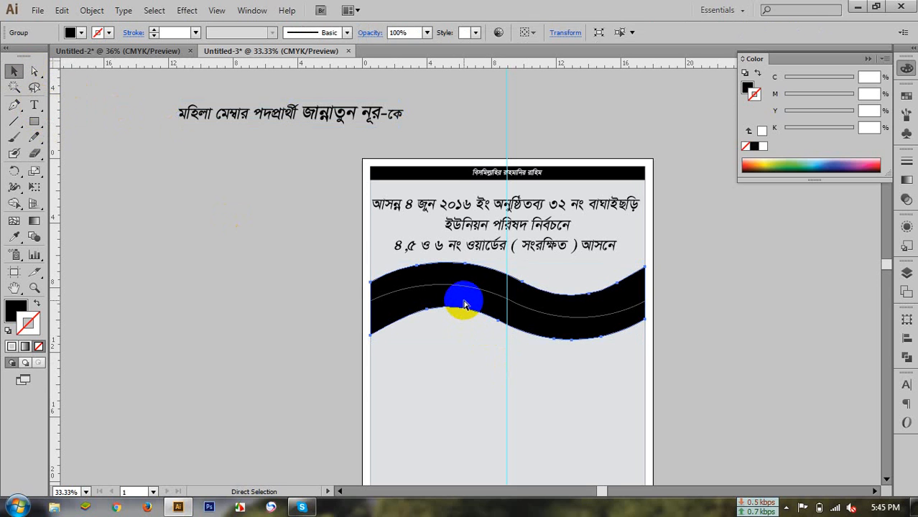
{"action": "key", "text": "ctrl+2"}
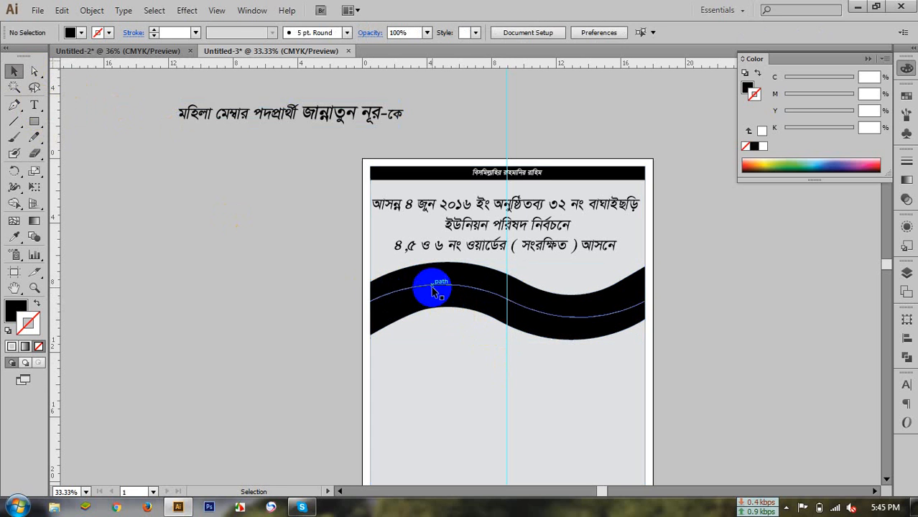
Paste the copied title and name line as type on the white wave path.
{"action": "left_click", "coordinate": [430, 287]}
{"action": "left_click", "coordinate": [185, 243]}
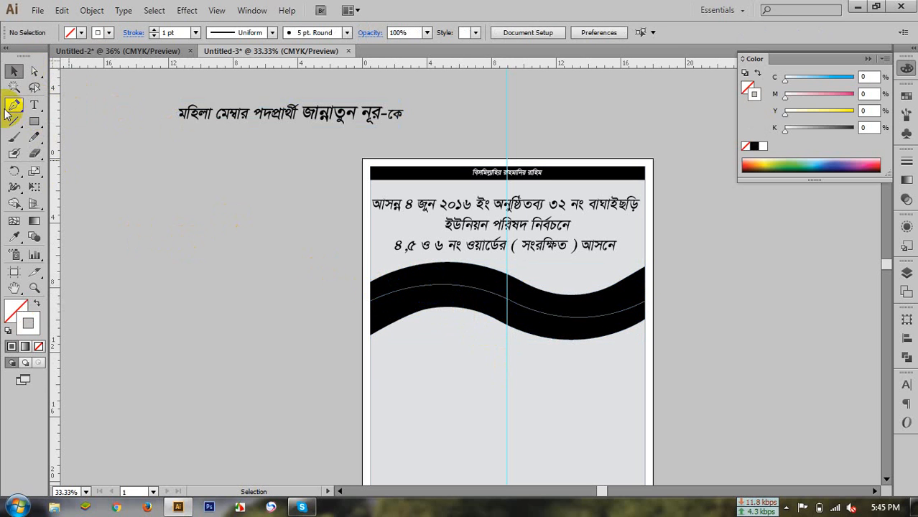
{"action": "left_click_drag", "start_coordinate": [35, 106], "coordinate": [63, 135]}
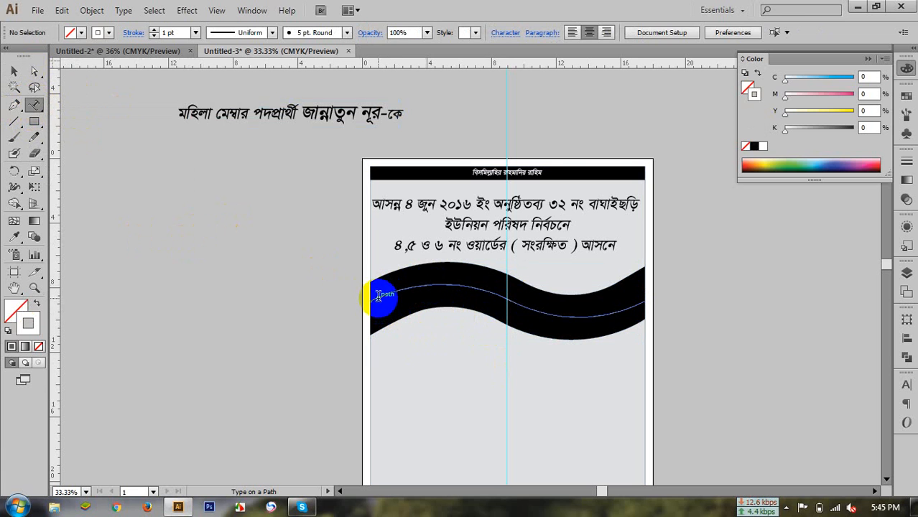
{"action": "left_click", "coordinate": [391, 317]}
{"action": "key", "text": "ctrl"}
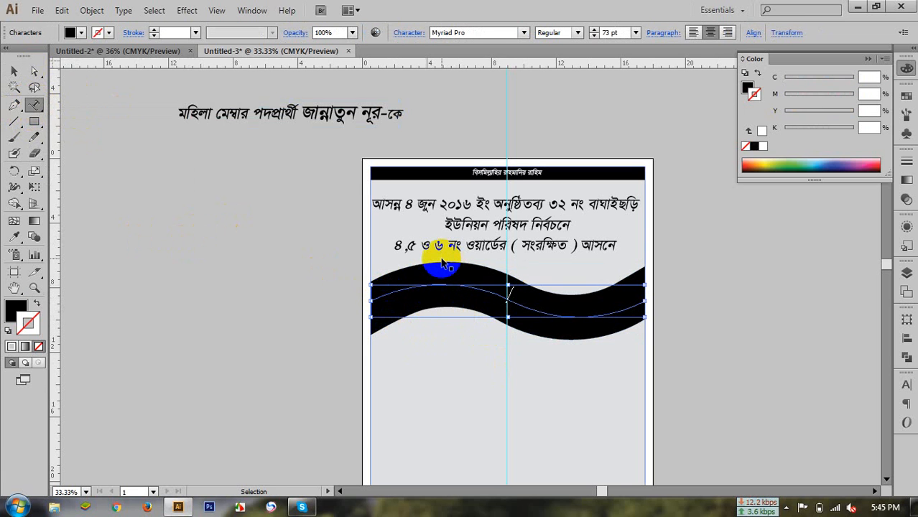
{"action": "left_click", "coordinate": [445, 265], "text": "ctrl"}
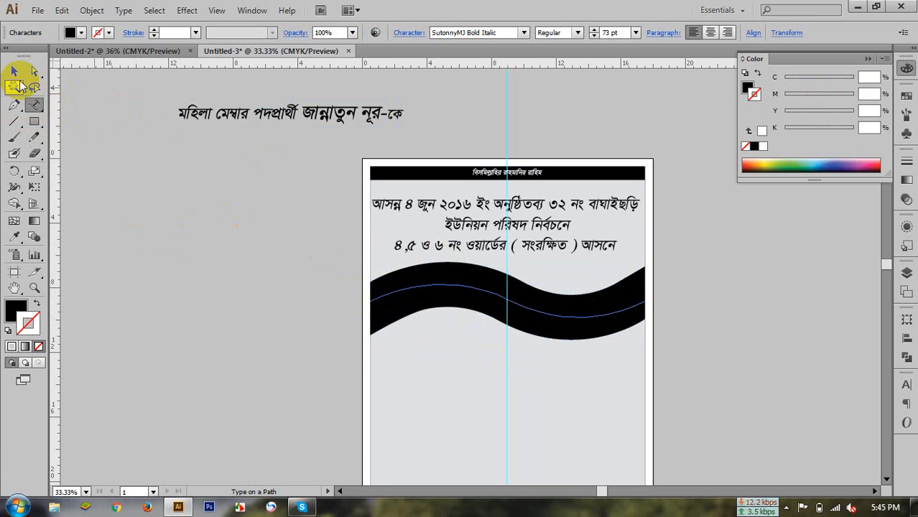
Fill the text along the wave path with white.
{"action": "left_click", "coordinate": [15, 72]}
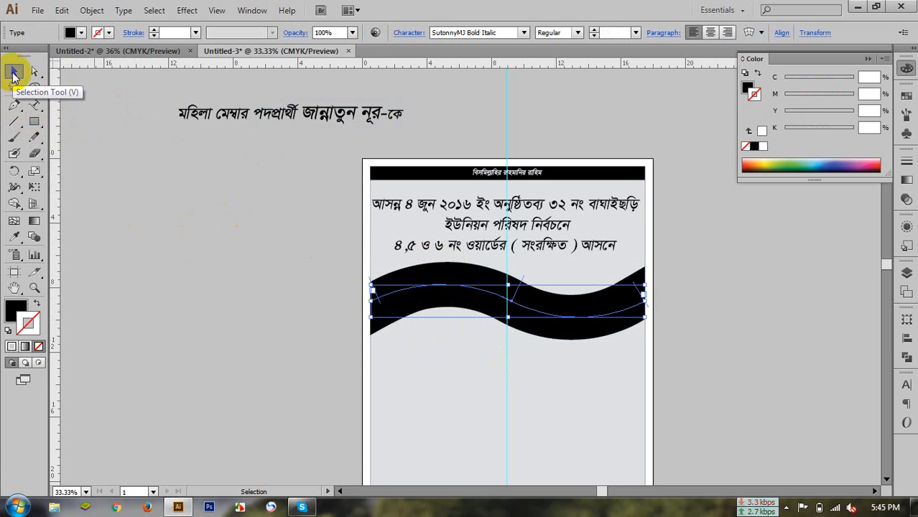
{"action": "left_click", "coordinate": [745, 85]}
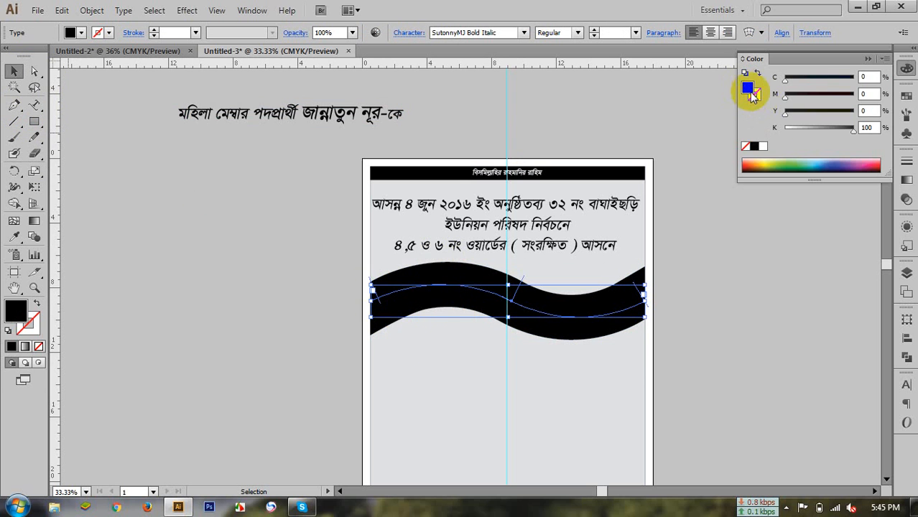
{"action": "left_click", "coordinate": [762, 145]}
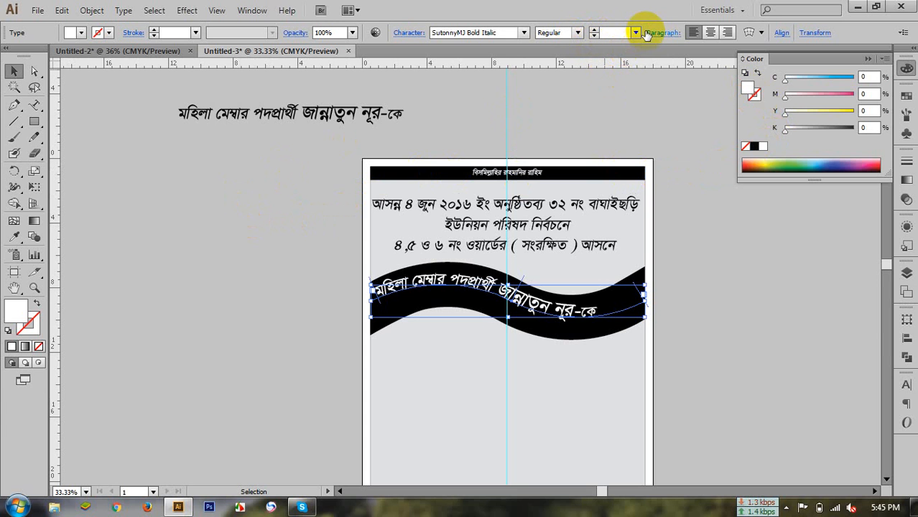
Enlarge the white path text and reposition it to sit inside the black wave band.
{"action": "left_click_drag", "start_coordinate": [644, 303], "coordinate": [443, 301]}
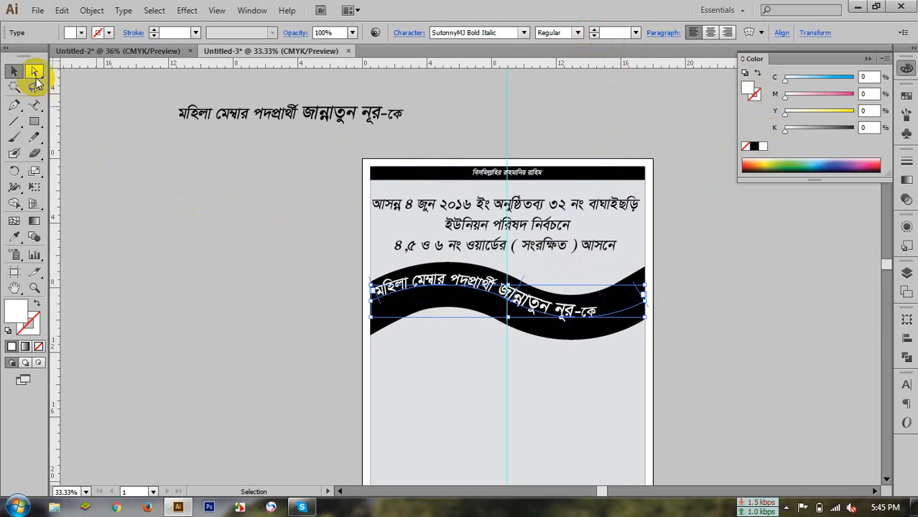
{"action": "left_click", "coordinate": [196, 237]}
{"action": "left_click", "coordinate": [544, 321]}
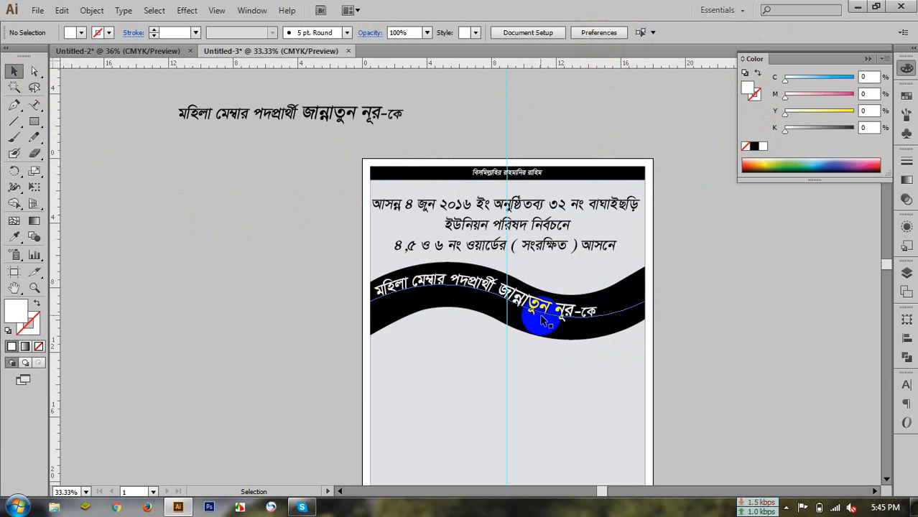
{"action": "left_click_drag", "start_coordinate": [543, 314], "coordinate": [706, 310]}
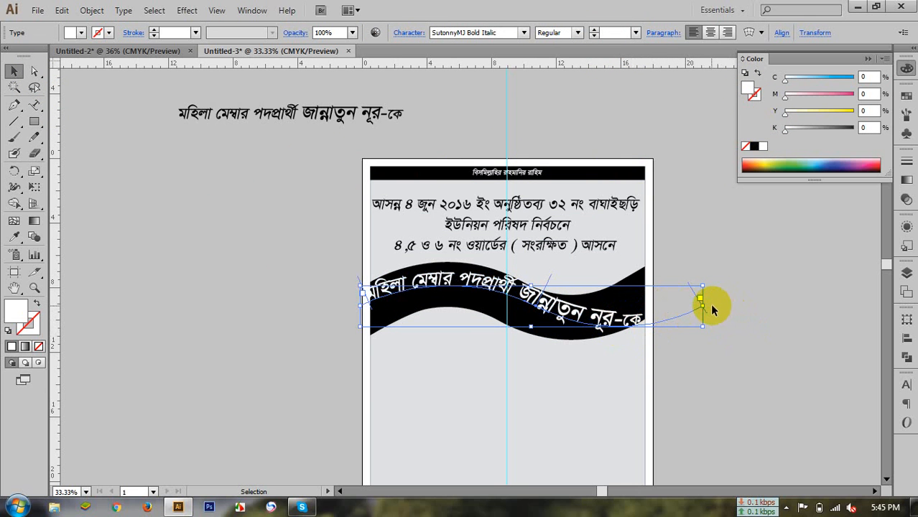
{"action": "left_click_drag", "start_coordinate": [709, 305], "coordinate": [707, 293]}
{"action": "left_click_drag", "start_coordinate": [550, 300], "coordinate": [566, 303]}
{"action": "left_click", "coordinate": [733, 370]}
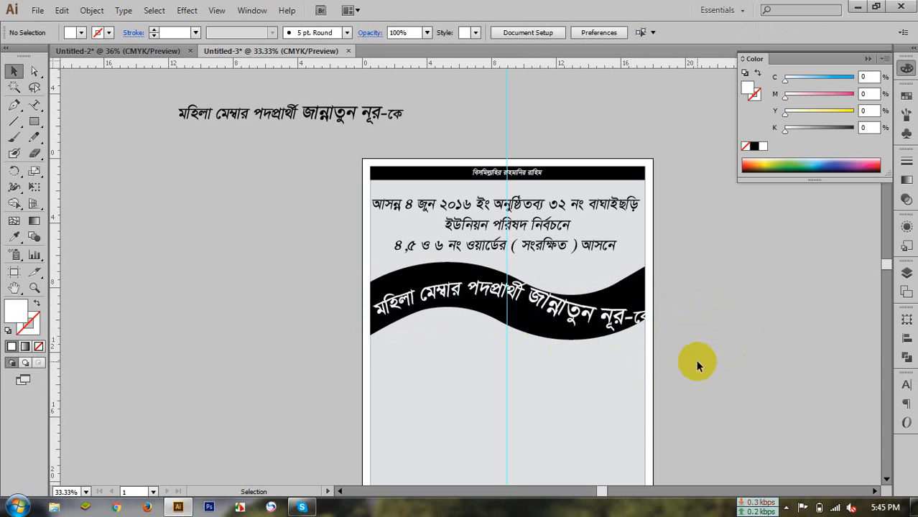
Delete the text on the wave path, then unlock and delete the black wave band.
{"action": "left_click", "coordinate": [562, 324]}
{"action": "key", "text": "Delete"}
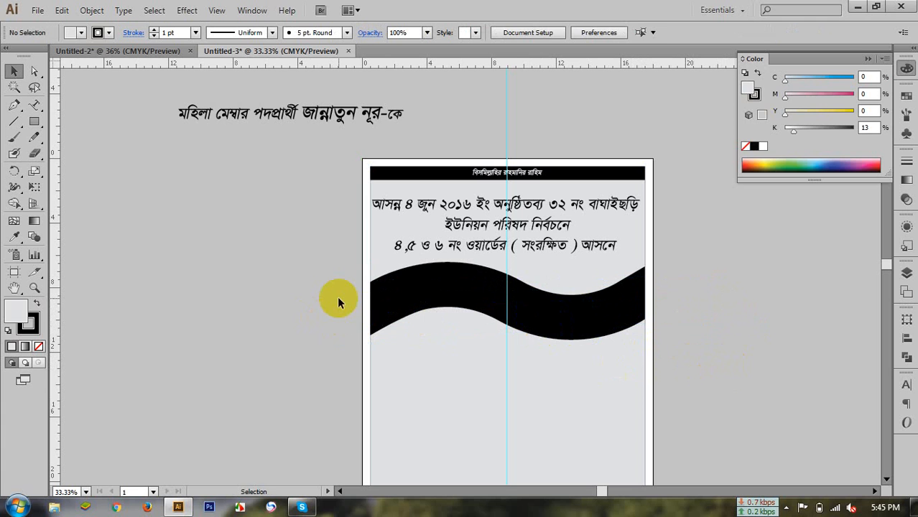
{"action": "left_click", "coordinate": [380, 309]}
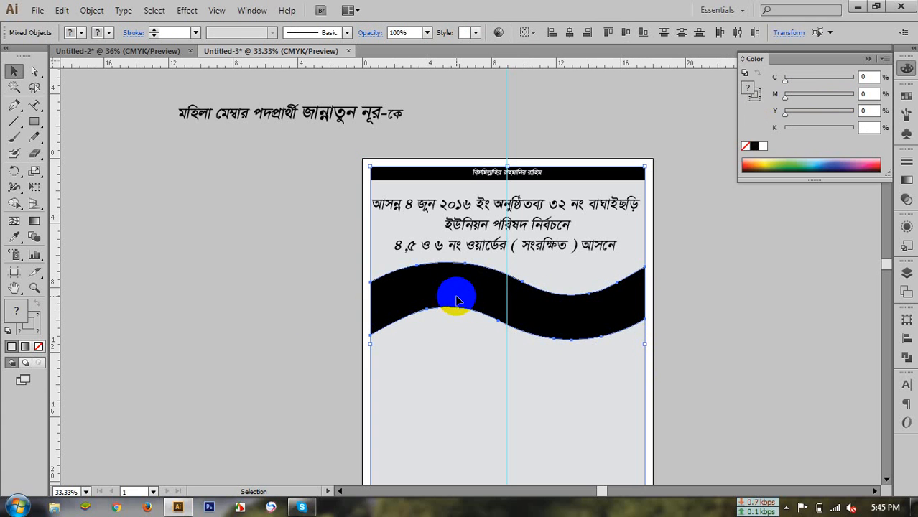
{"action": "key", "text": "Delete"}
Draw a rectangle across the grey background's full width below the three-line heading text, filled black with no stroke.
{"action": "left_click", "coordinate": [34, 120]}
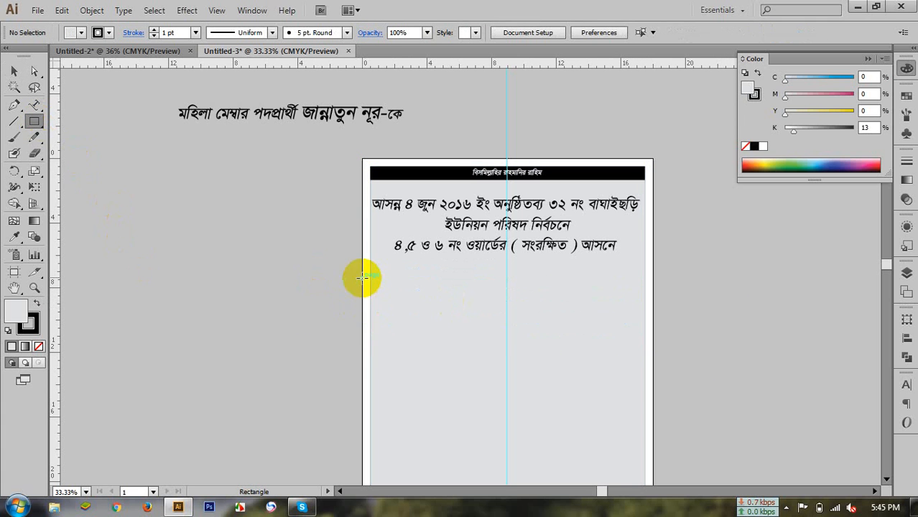
{"action": "left_click_drag", "start_coordinate": [370, 264], "coordinate": [645, 323]}
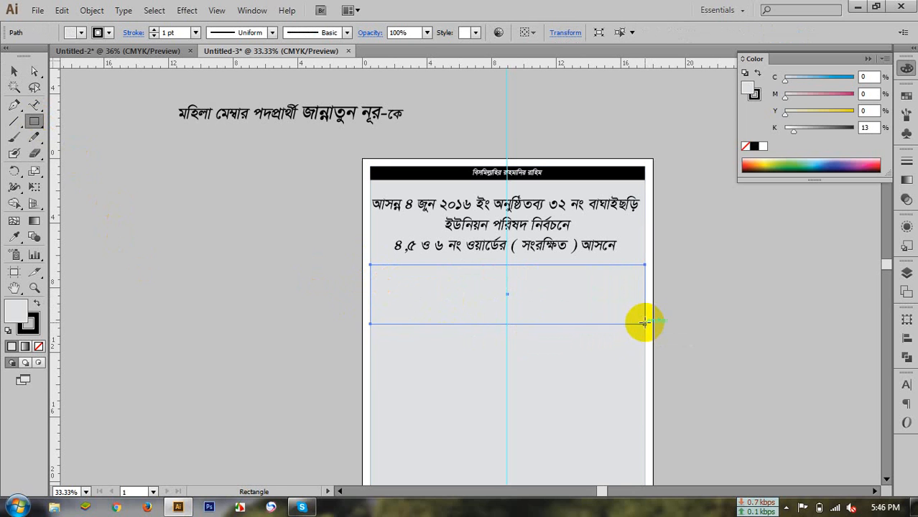
{"action": "left_click", "coordinate": [754, 148]}
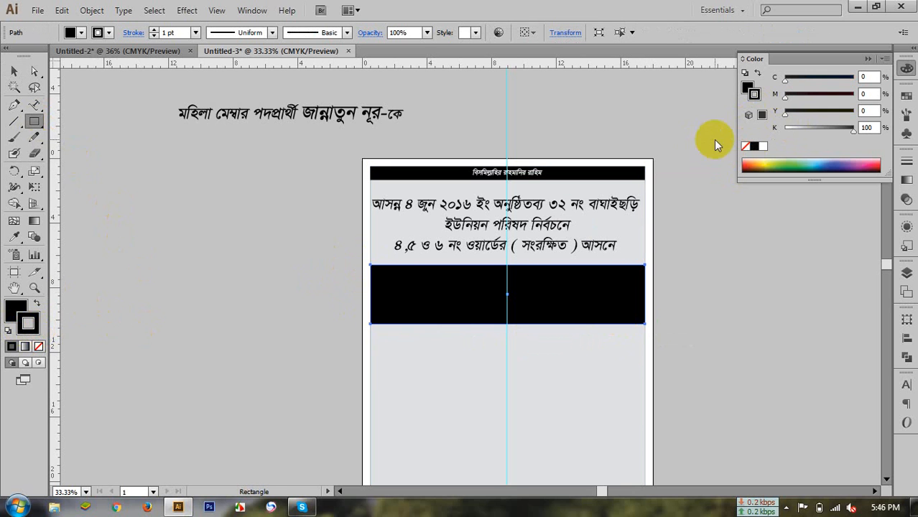
{"action": "left_click", "coordinate": [747, 147]}
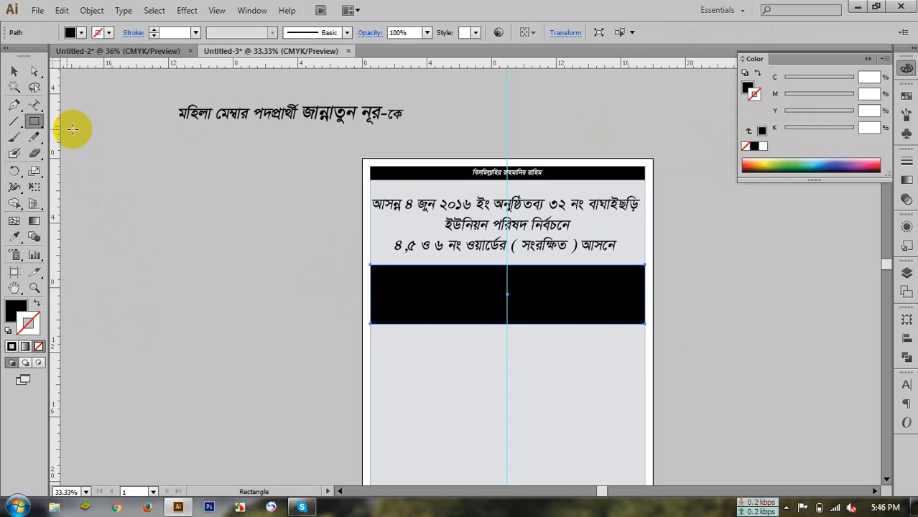
Move the candidate's title and name line from above the poster onto the black rectangle.
{"action": "left_click", "coordinate": [14, 71]}
{"action": "left_click_drag", "start_coordinate": [241, 122], "coordinate": [532, 302]}
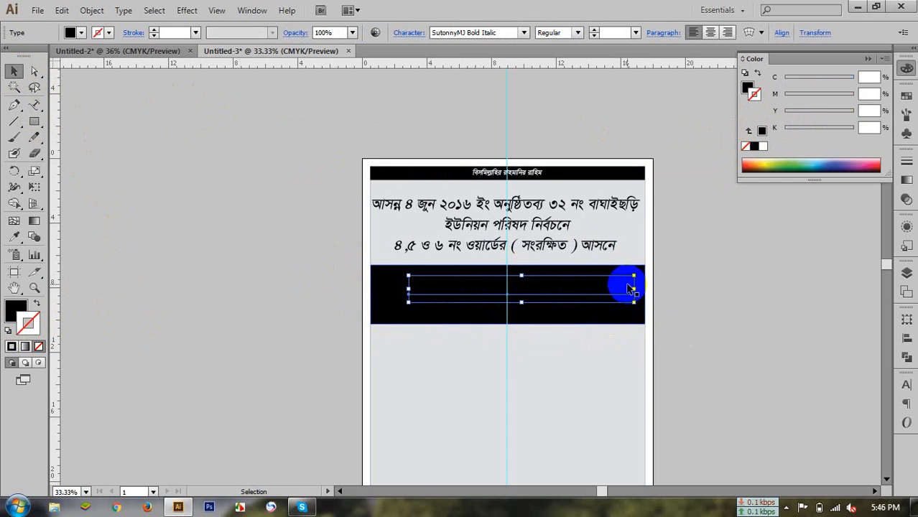
{"action": "key", "text": "shift+Left"}
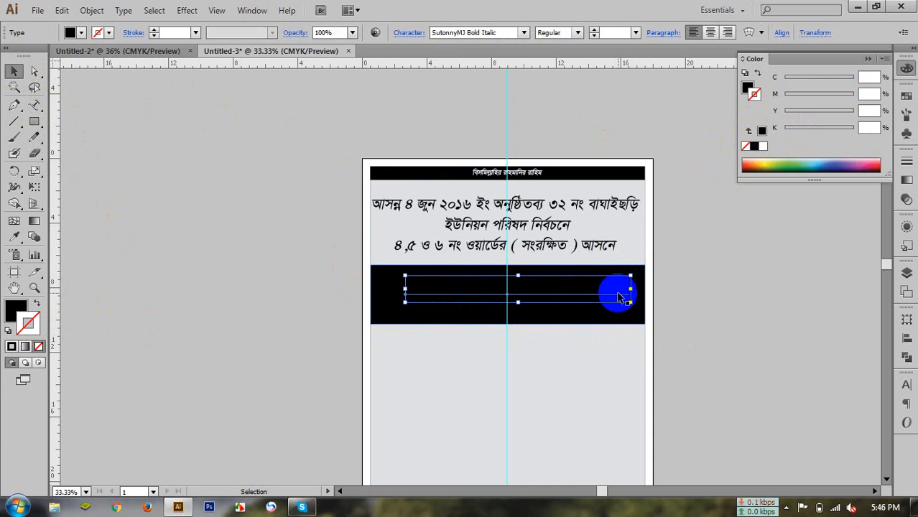
{"action": "left_click", "coordinate": [587, 361]}
{"action": "left_click", "coordinate": [573, 368]}
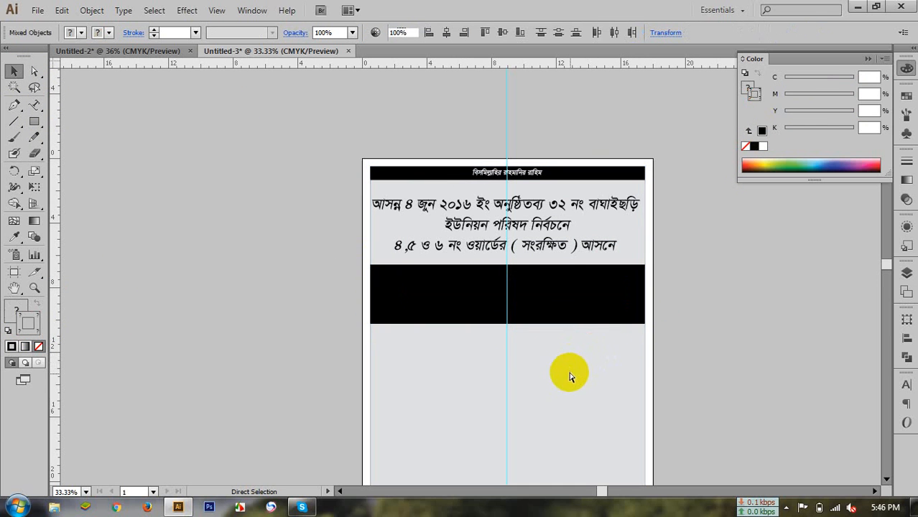
{"action": "left_click", "coordinate": [558, 291]}
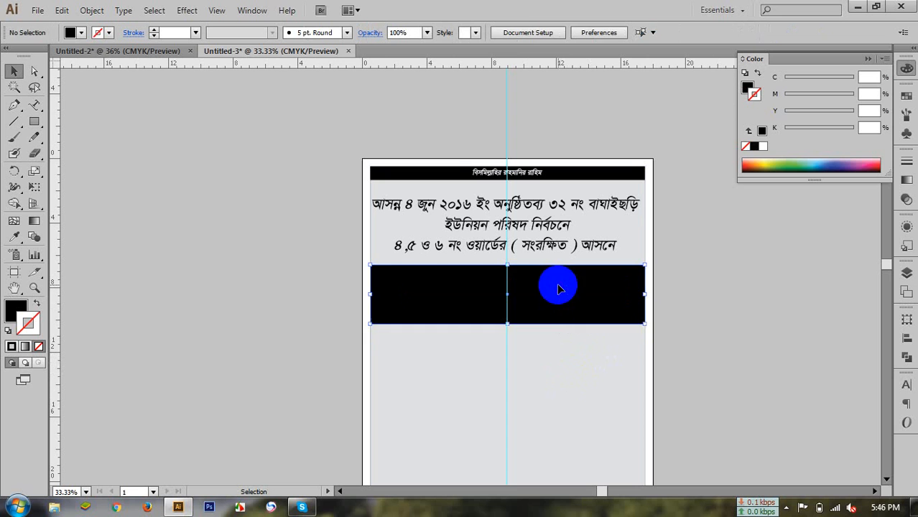
Align the centres of the black rectangle and the title and name line horizontally and vertically.
{"action": "left_click", "coordinate": [588, 348]}
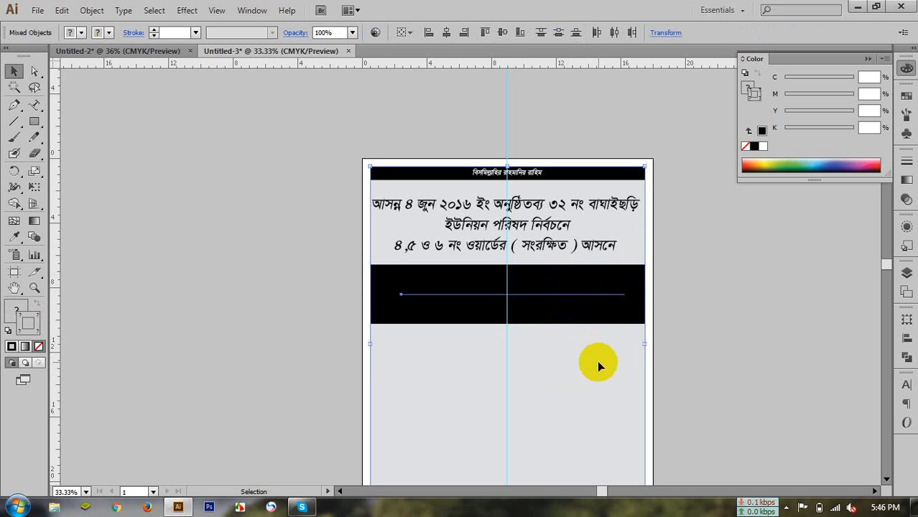
{"action": "left_click_drag", "start_coordinate": [313, 383], "coordinate": [433, 291]}
{"action": "left_click", "coordinate": [409, 412]}
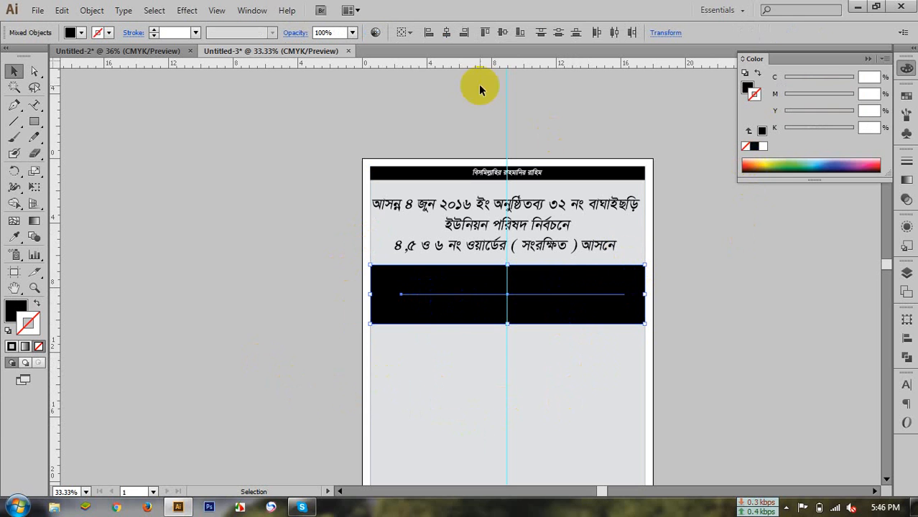
{"action": "left_click", "coordinate": [446, 34]}
{"action": "left_click", "coordinate": [505, 33]}
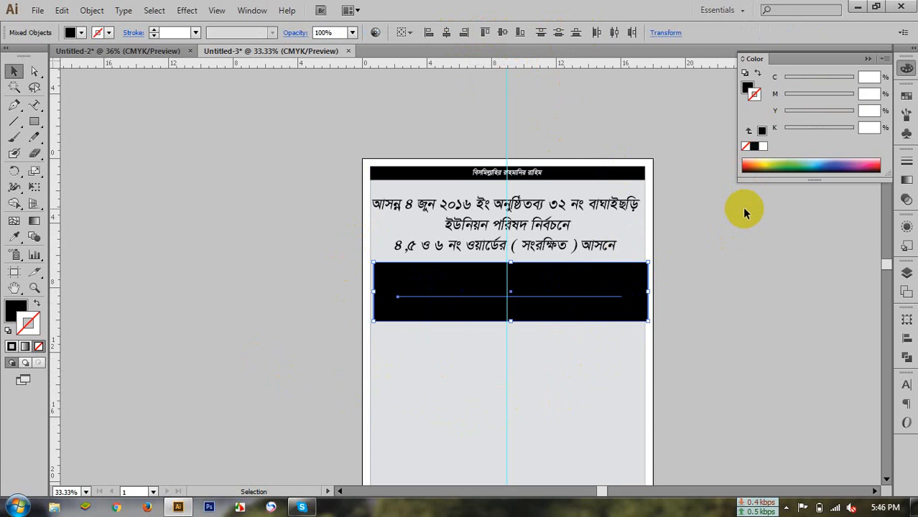
Nudge the black rectangle and its text line left until the rectangle's sides match the grey background.
{"action": "key", "text": "Left"}
{"action": "key", "text": "Left"}
{"action": "key", "text": "Left"}
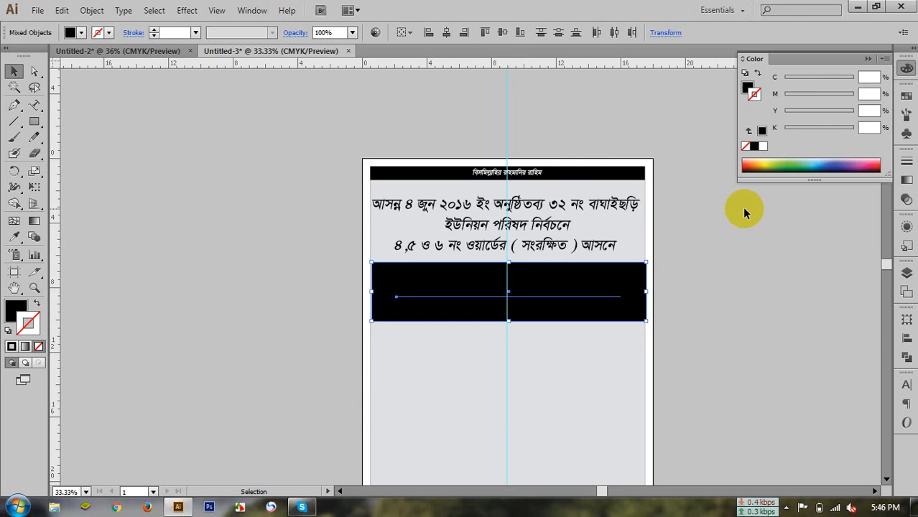
{"action": "key", "text": "Left"}
{"action": "key", "text": "Left"}
{"action": "key", "text": "Left"}
{"action": "left_click", "coordinate": [446, 329]}
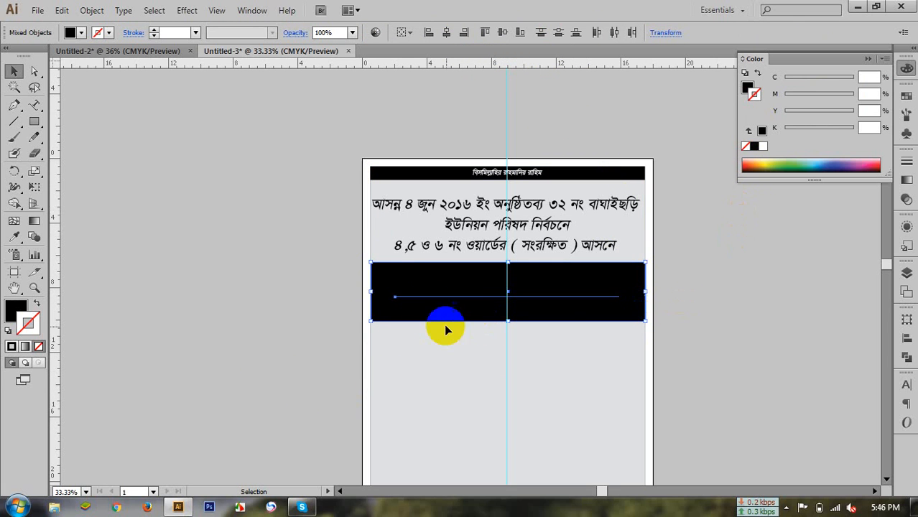
{"action": "left_click", "coordinate": [494, 354]}
Pick the hidden title and name line in outline view, bring it to the front and return to preview.
{"action": "left_click", "coordinate": [523, 298]}
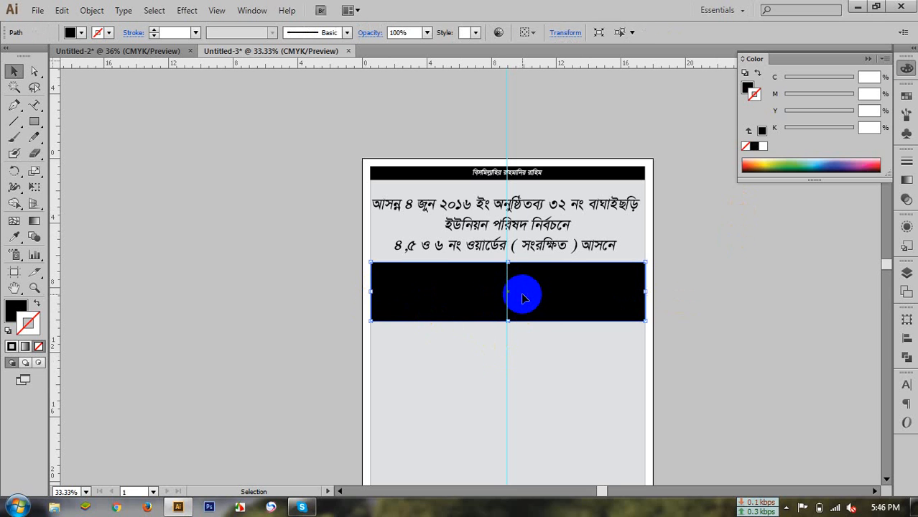
{"action": "key", "text": "a"}
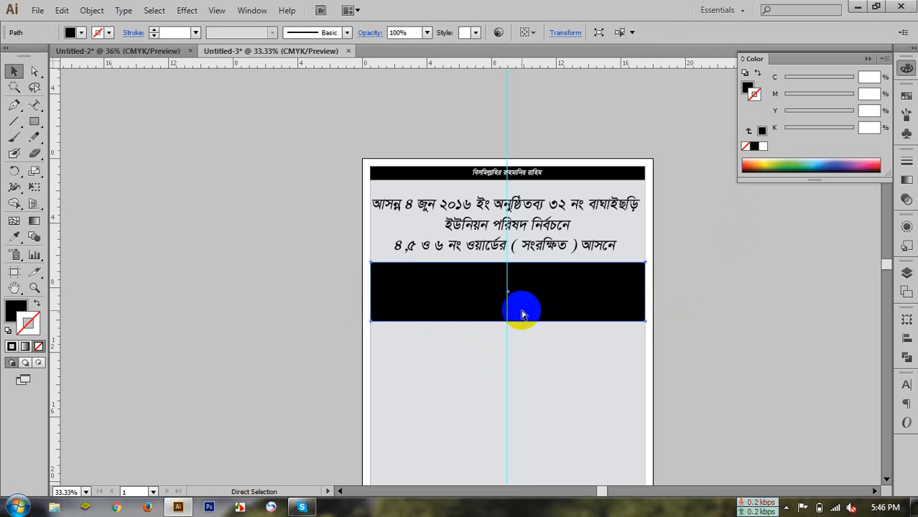
{"action": "key", "text": "ctrl+t"}
{"action": "key", "text": "ctrl+y"}
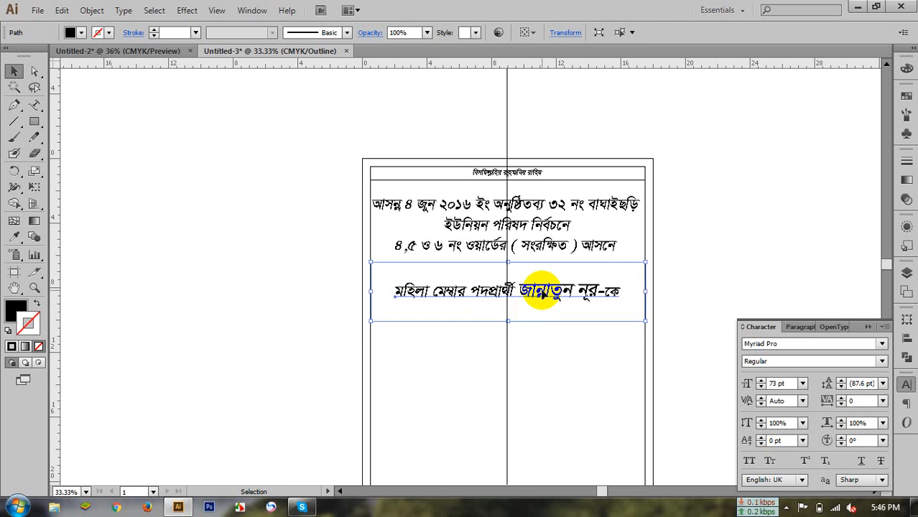
{"action": "left_click", "coordinate": [541, 291]}
{"action": "right_click", "coordinate": [547, 291]}
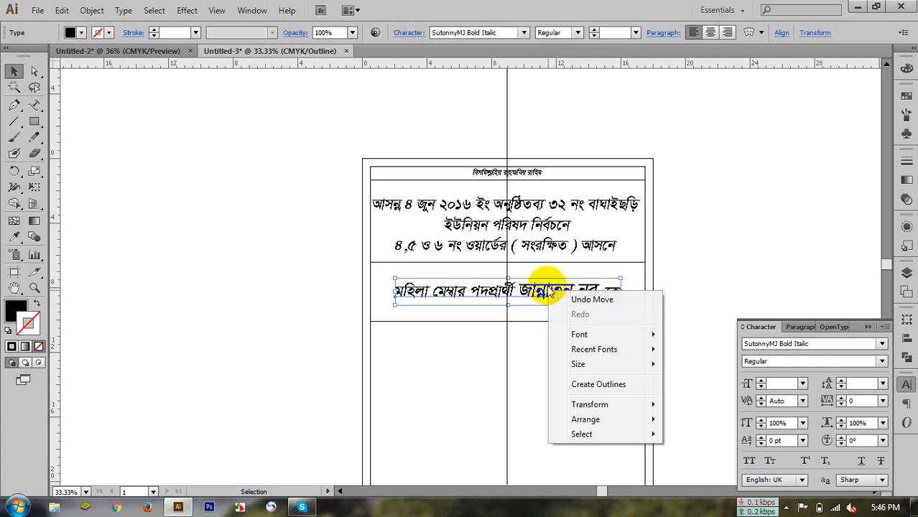
{"action": "mouse_move", "coordinate": [608, 420]}
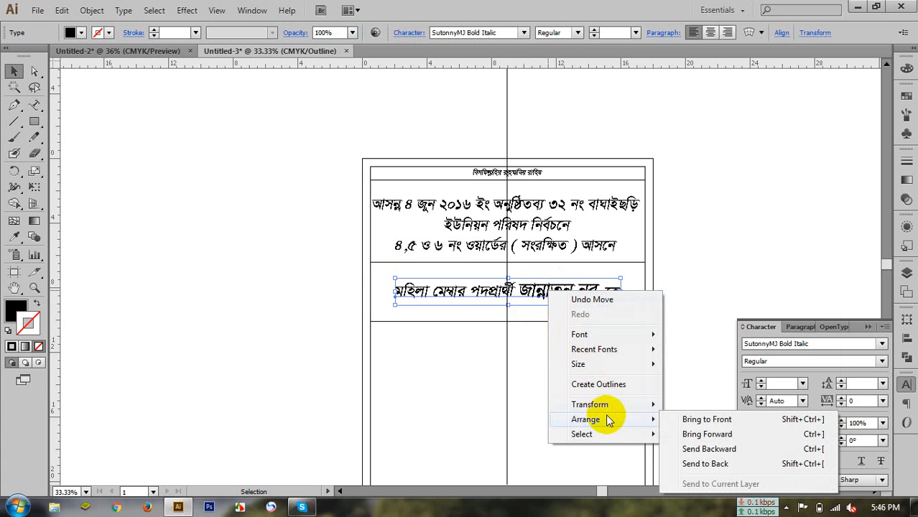
{"action": "left_click", "coordinate": [696, 421]}
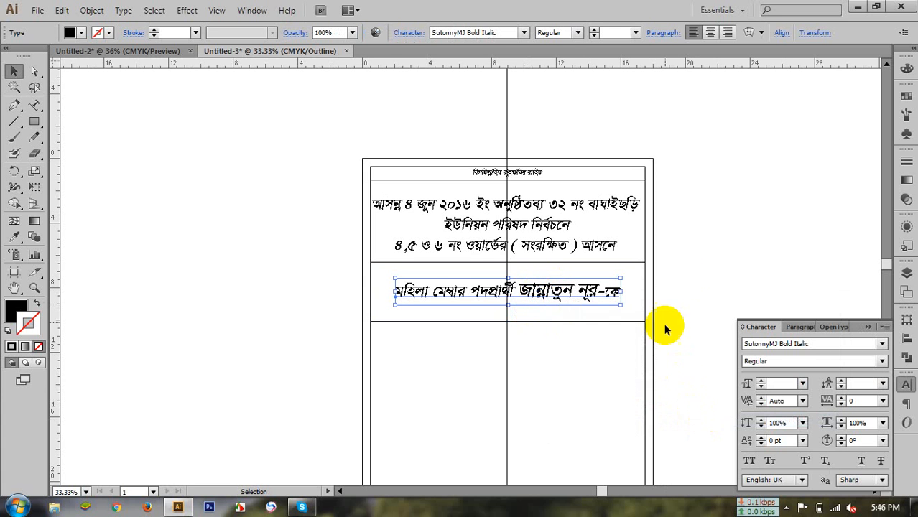
{"action": "key", "text": "ctrl+y"}
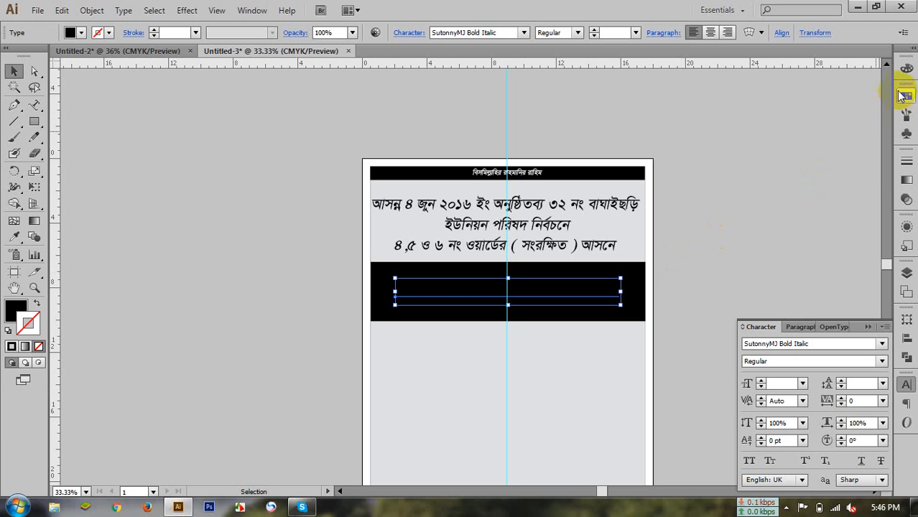
Fill the title and name line on the black rectangle with white.
{"action": "left_click", "coordinate": [906, 68]}
{"action": "left_click", "coordinate": [755, 146]}
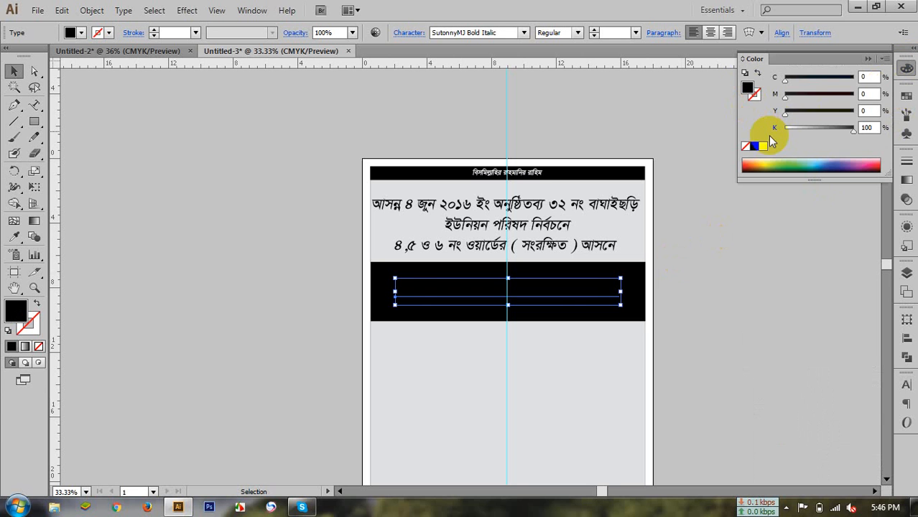
{"action": "left_click", "coordinate": [765, 148]}
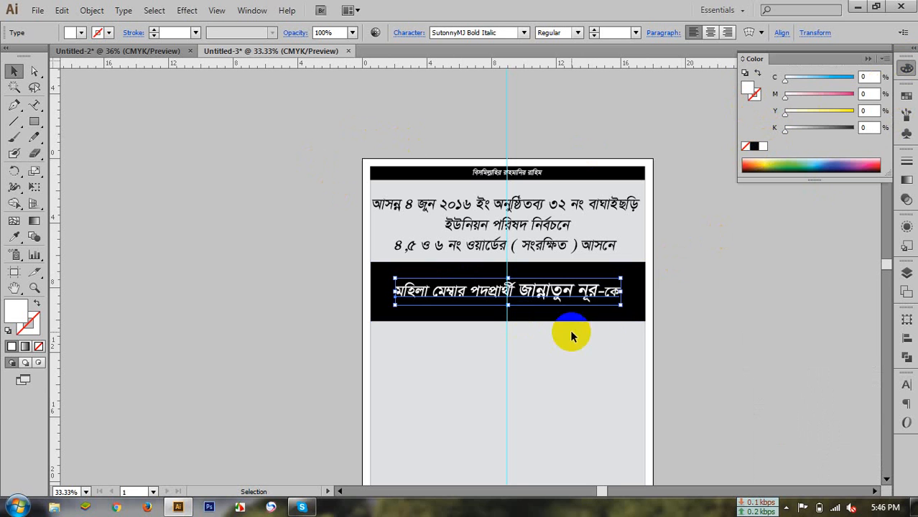
Enlarge and stretch the white title and name line so it nearly fills the black rectangle.
{"action": "left_click_drag", "start_coordinate": [618, 305], "coordinate": [643, 309]}
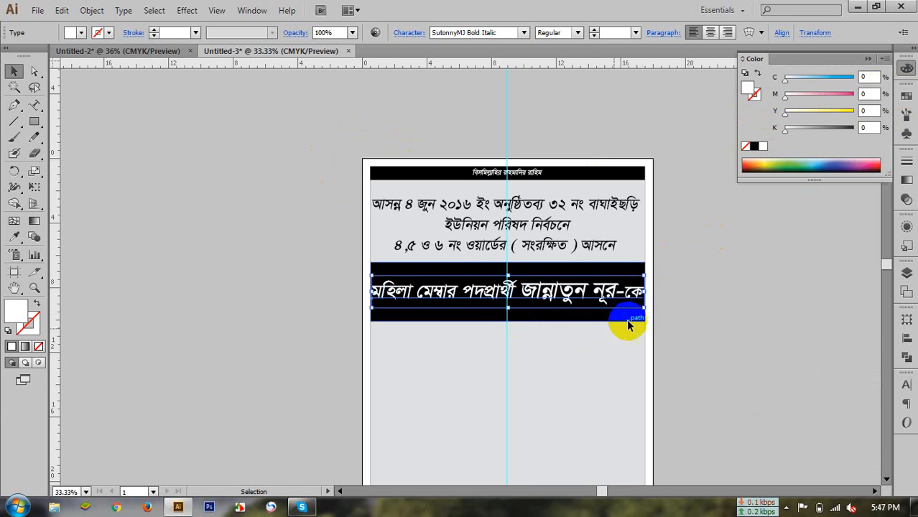
{"action": "left_click_drag", "start_coordinate": [508, 308], "coordinate": [511, 319]}
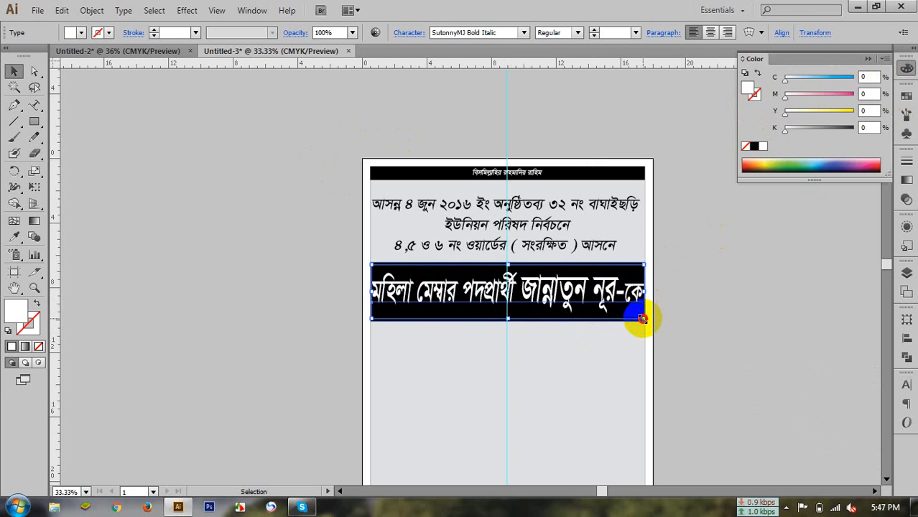
{"action": "left_click_drag", "start_coordinate": [642, 318], "coordinate": [645, 317]}
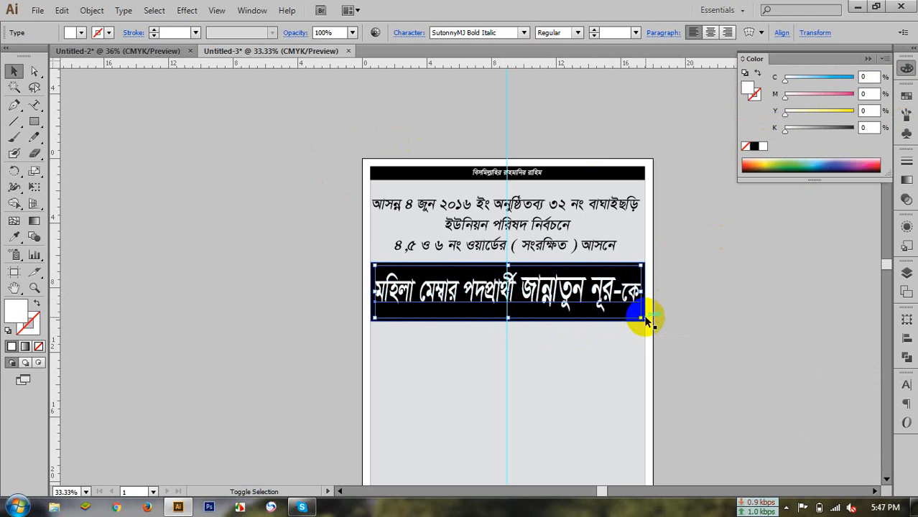
{"action": "left_click", "coordinate": [712, 347]}
Convert the white title and name line to outlines.
{"action": "left_click_drag", "start_coordinate": [598, 365], "coordinate": [593, 285]}
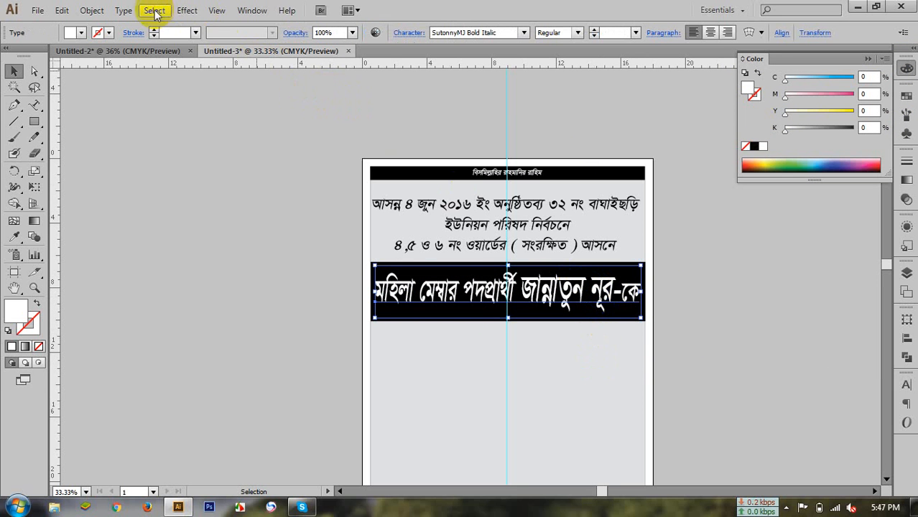
{"action": "left_click", "coordinate": [122, 12]}
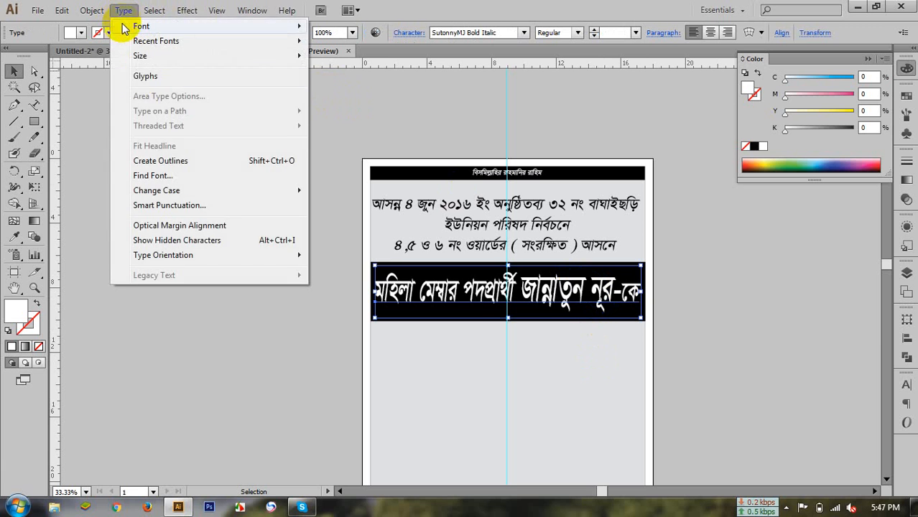
{"action": "left_click", "coordinate": [189, 160]}
{"action": "left_click", "coordinate": [232, 248]}
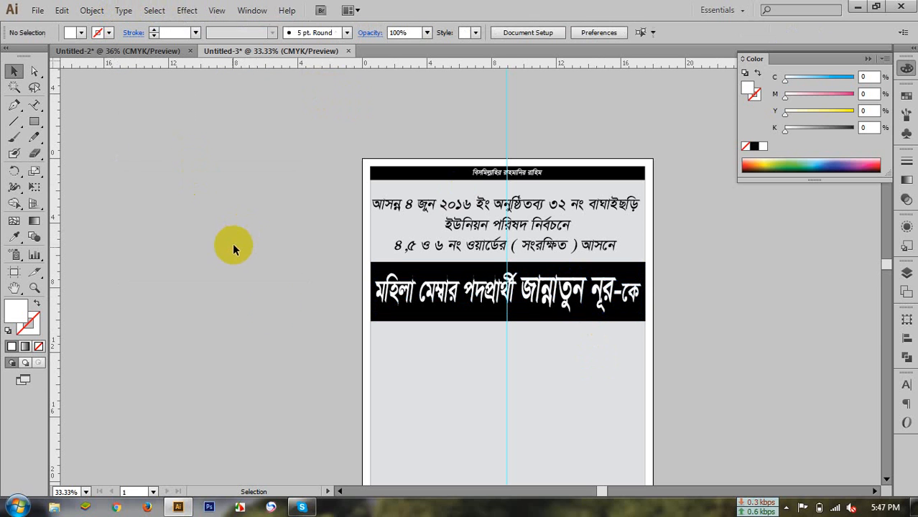
Divide the outlined title and name line and the black rectangle with Pathfinder.
{"action": "left_click_drag", "start_coordinate": [586, 365], "coordinate": [548, 306]}
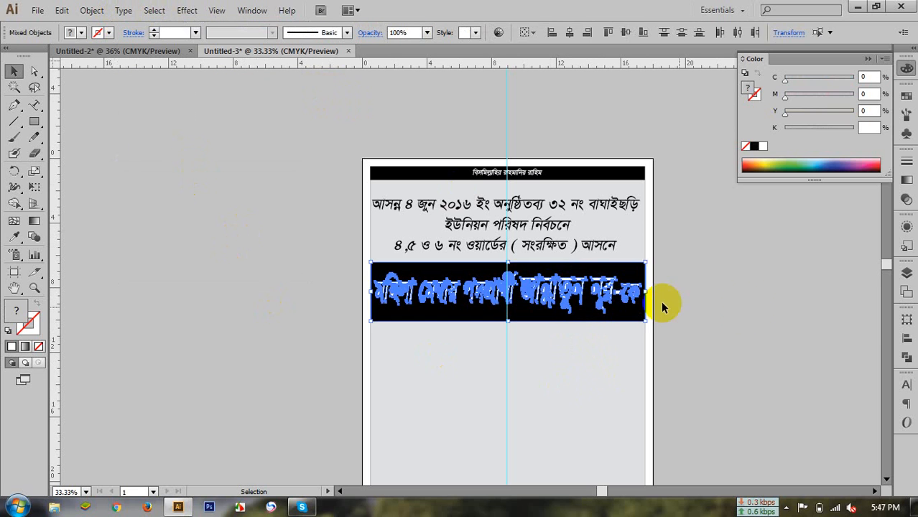
{"action": "left_click", "coordinate": [905, 359]}
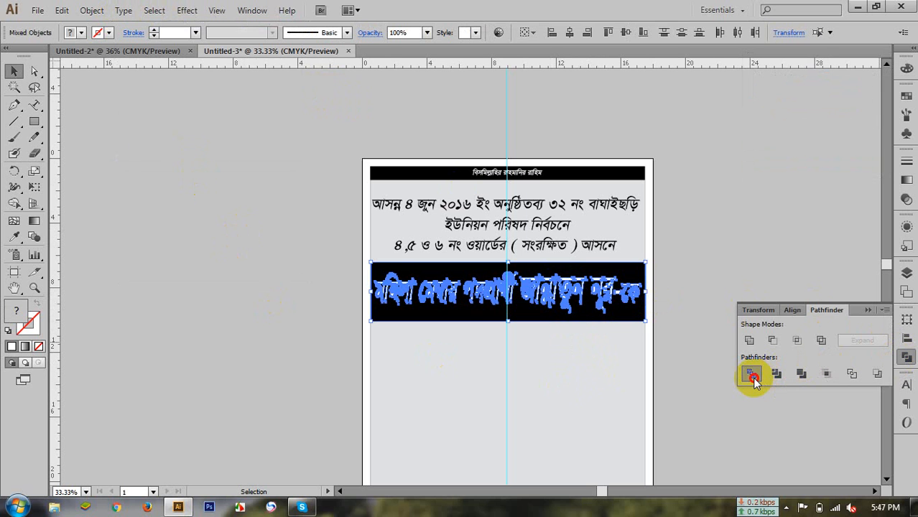
{"action": "left_click", "coordinate": [752, 377]}
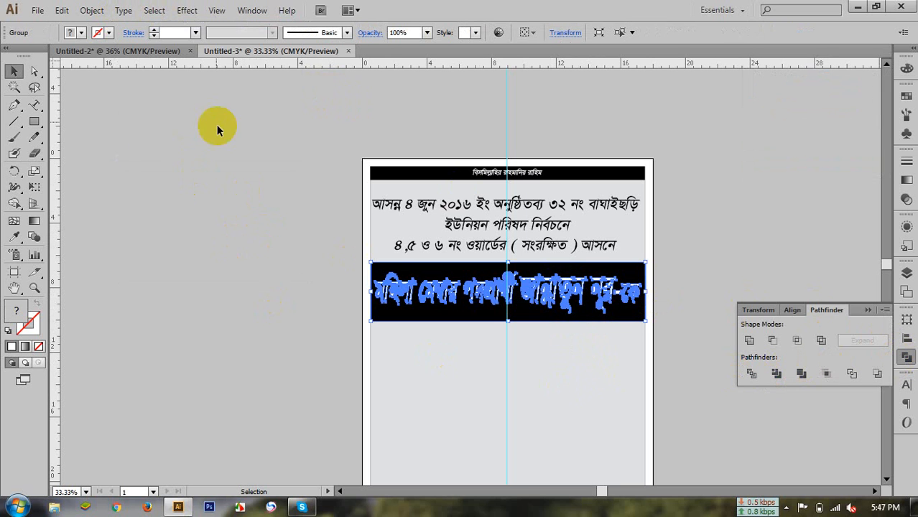
Apply a horizontal Flag warp to the divided band with 55% bend and 1% horizontal distortion.
{"action": "left_click", "coordinate": [199, 15]}
{"action": "mouse_move", "coordinate": [273, 188]}
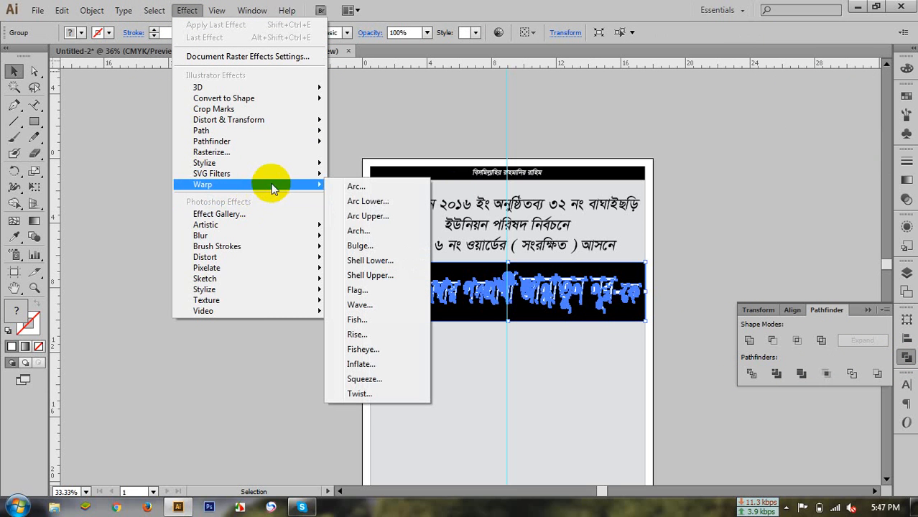
{"action": "left_click", "coordinate": [357, 291]}
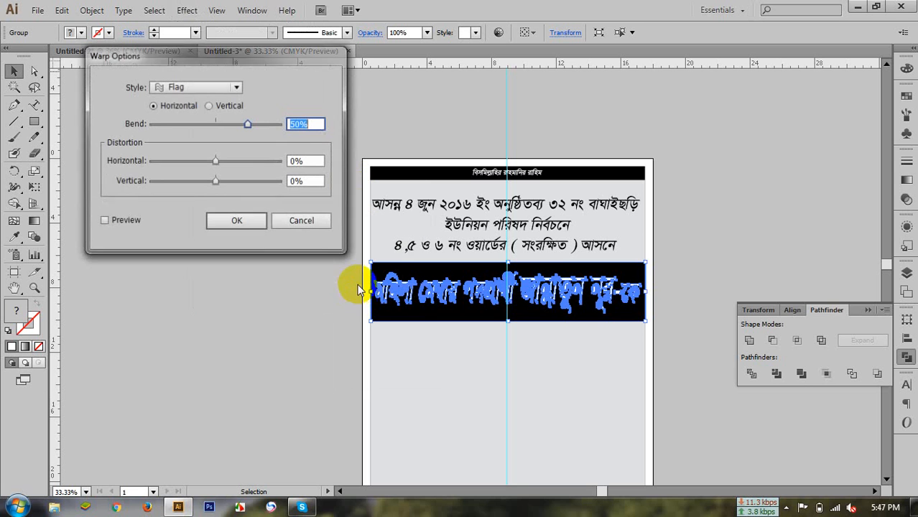
{"action": "left_click", "coordinate": [105, 219]}
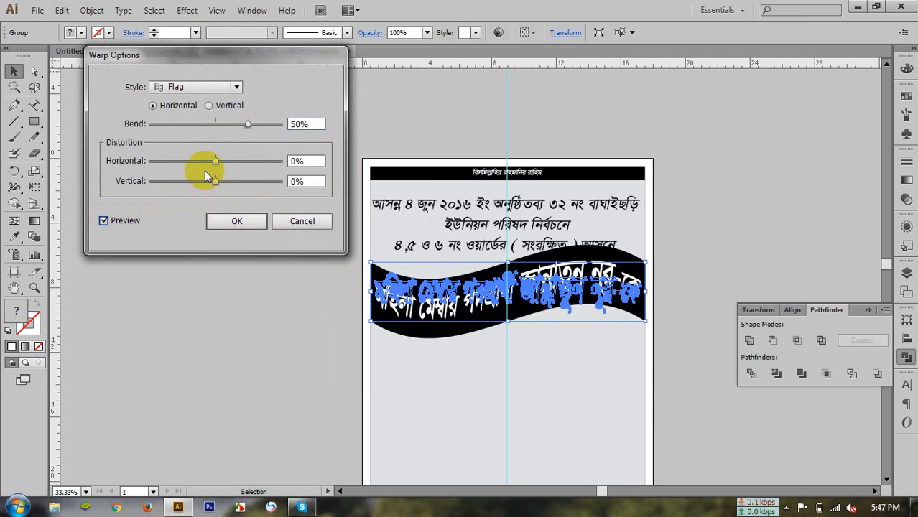
{"action": "mouse_move", "coordinate": [213, 163]}
{"action": "left_mouse_down"}
{"action": "mouse_move", "coordinate": [236, 167]}
{"action": "mouse_move", "coordinate": [219, 164]}
{"action": "left_mouse_up"}
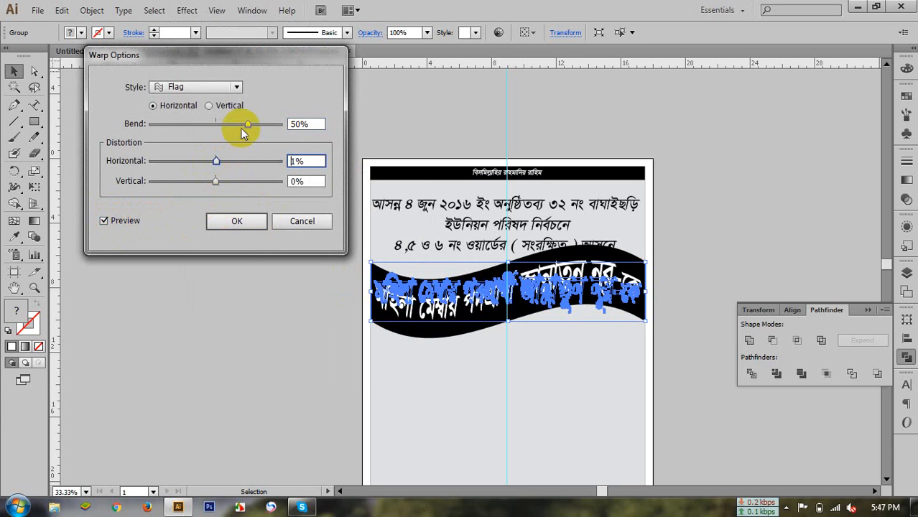
{"action": "left_click_drag", "start_coordinate": [250, 125], "coordinate": [250, 125]}
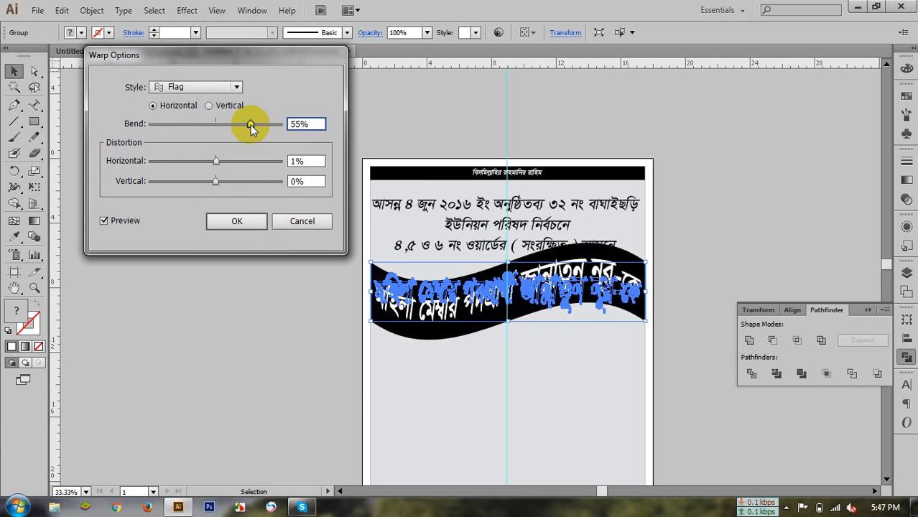
{"action": "left_click", "coordinate": [234, 220]}
{"action": "left_click", "coordinate": [263, 254]}
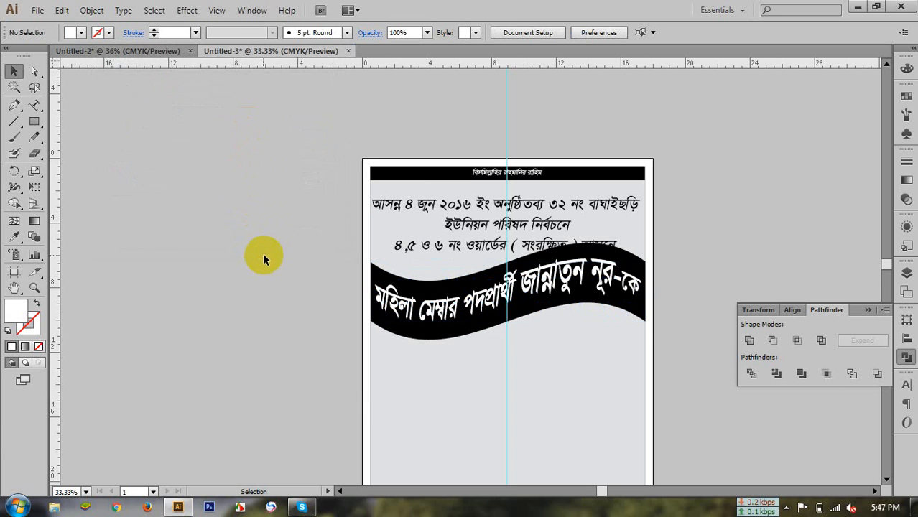
Expand the appearance of the warped black band.
{"action": "left_click", "coordinate": [450, 291]}
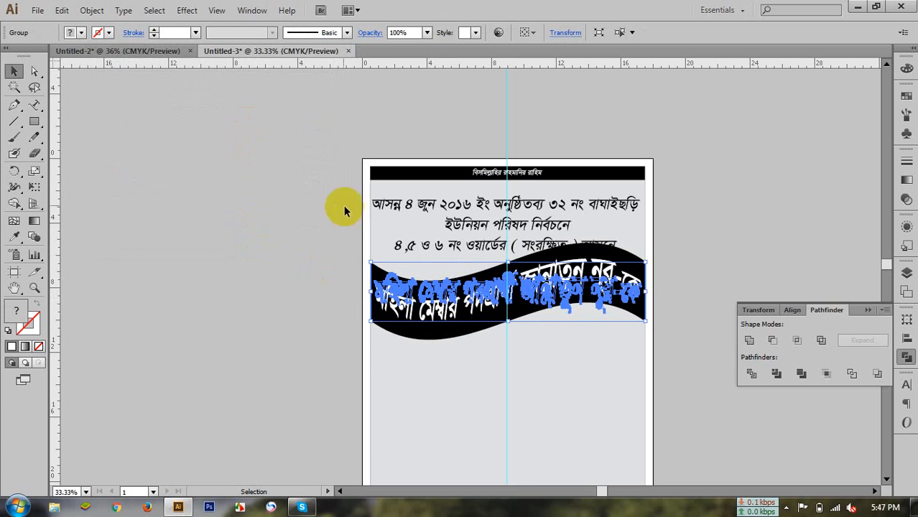
{"action": "left_click", "coordinate": [94, 10]}
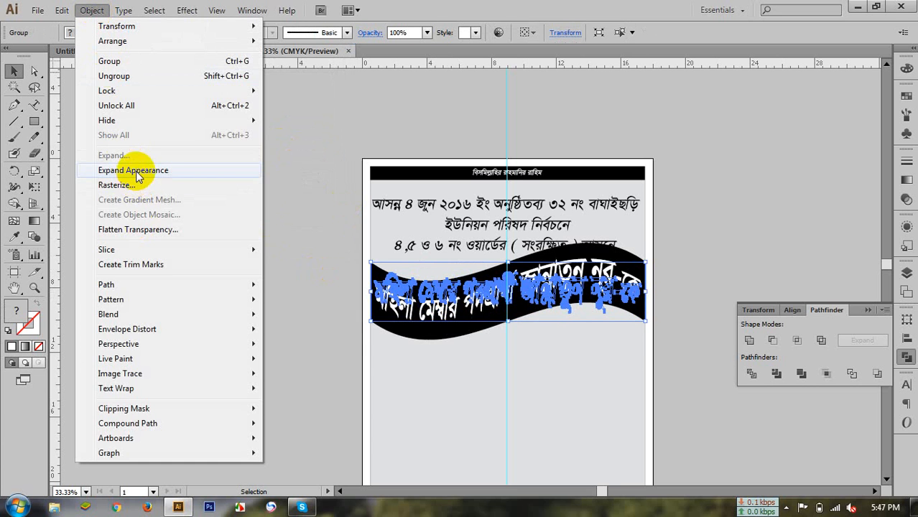
{"action": "left_click", "coordinate": [135, 171]}
{"action": "left_click", "coordinate": [259, 298]}
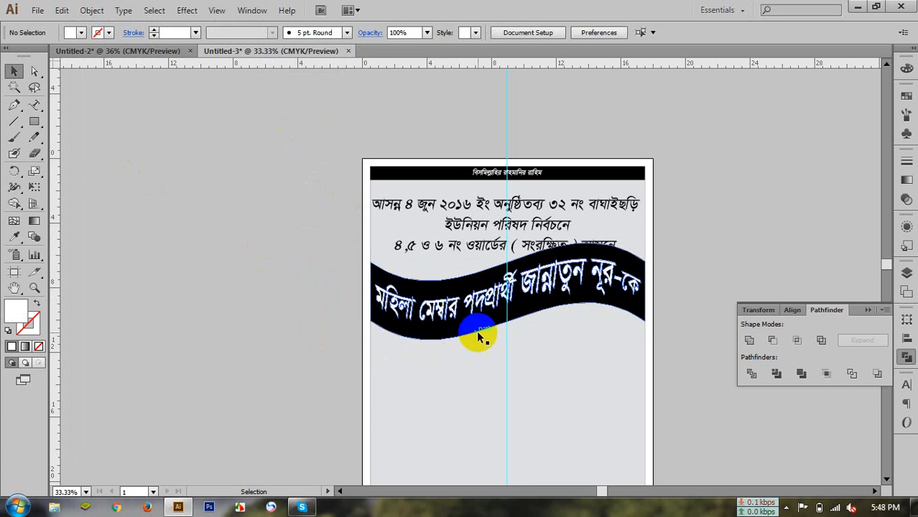
Move the wavy black band down until it sits just clear of the three-line election text.
{"action": "left_click", "coordinate": [554, 292]}
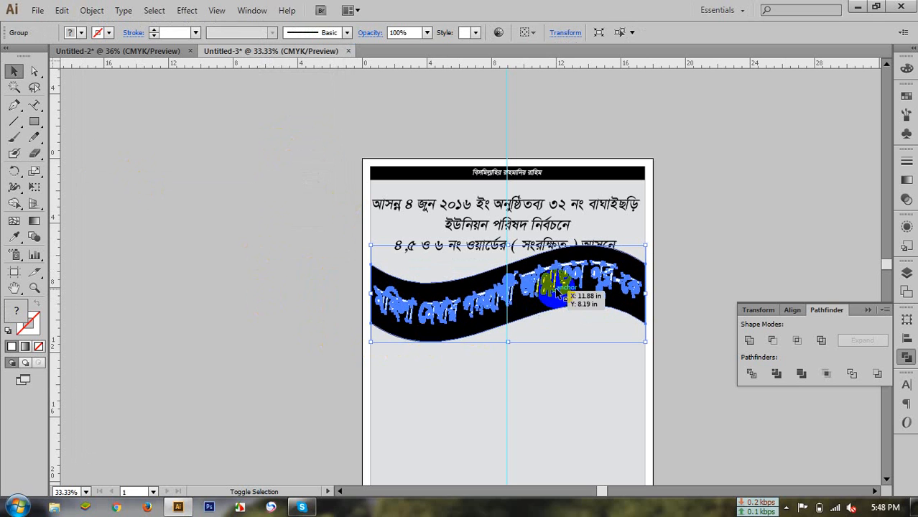
{"action": "key", "text": "shift+Down"}
{"action": "key", "text": "shift+Down"}
{"action": "key", "text": "shift+Down"}
{"action": "key", "text": "shift+Down"}
{"action": "key", "text": "shift+Down"}
{"action": "key", "text": "shift+Down"}
{"action": "key", "text": "shift+Down"}
{"action": "key", "text": "shift+Down"}
{"action": "key", "text": "shift+Down"}
{"action": "key", "text": "shift+Down"}
{"action": "key", "text": "shift+Down"}
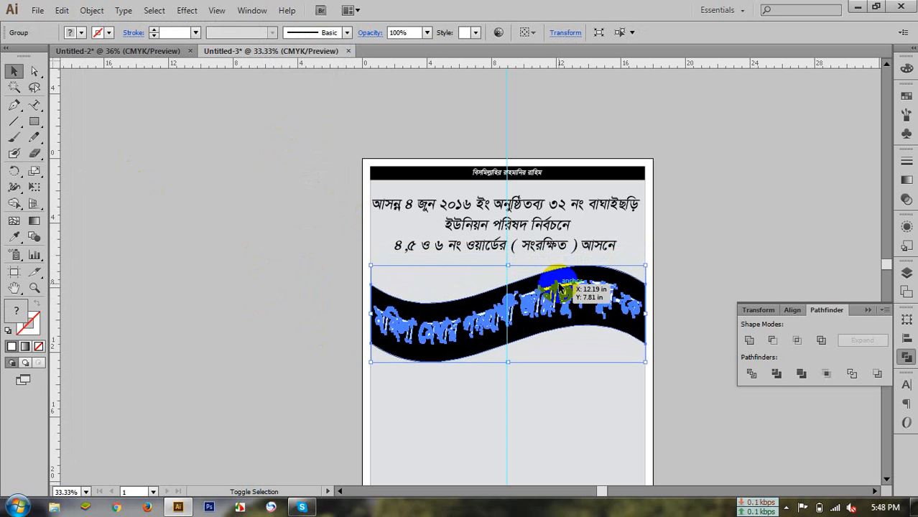
{"action": "left_click", "coordinate": [715, 243]}
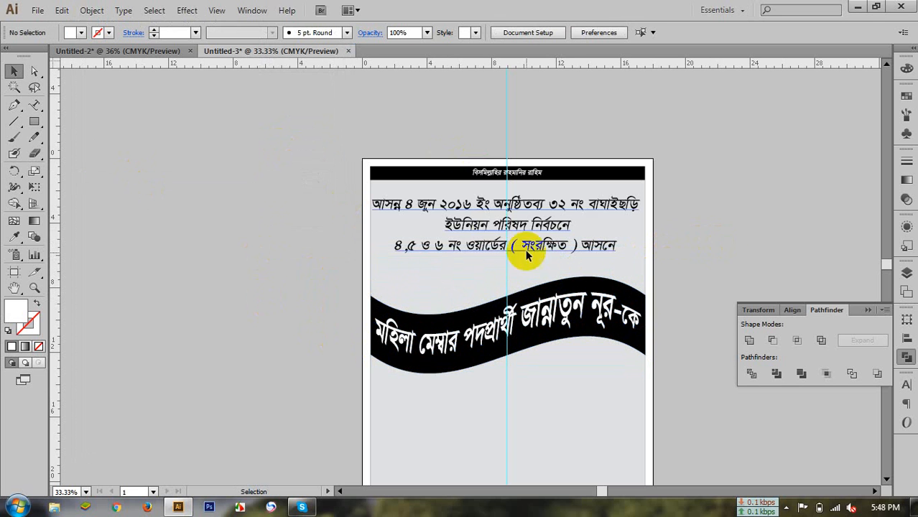
{"action": "left_click", "coordinate": [553, 320]}
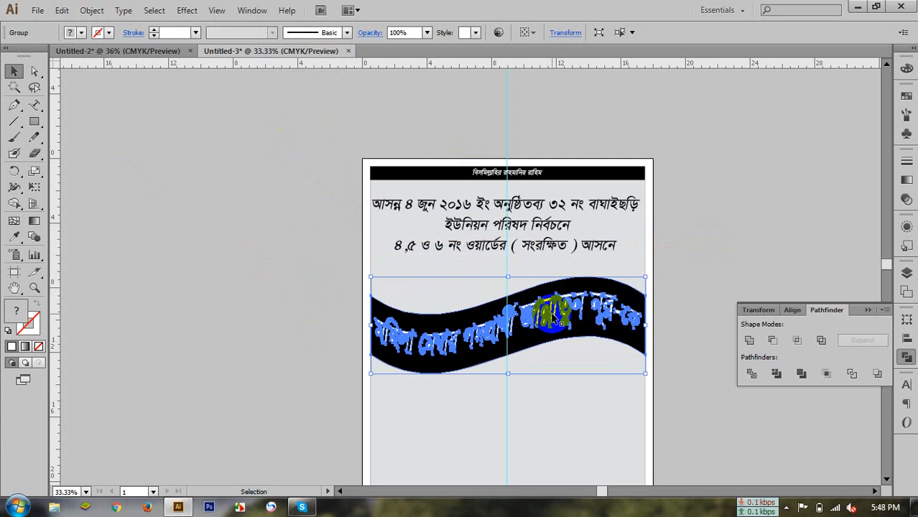
{"action": "left_click_drag", "start_coordinate": [554, 320], "coordinate": [553, 308]}
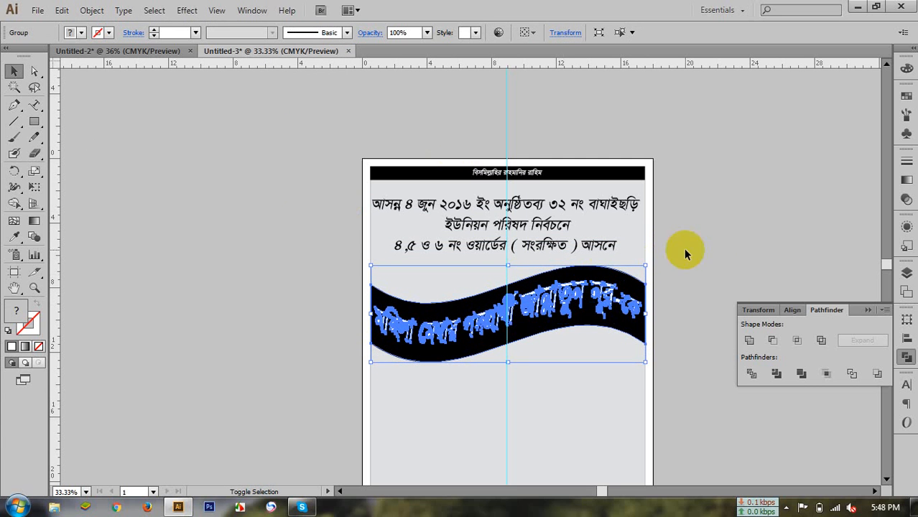
{"action": "left_click", "coordinate": [736, 264]}
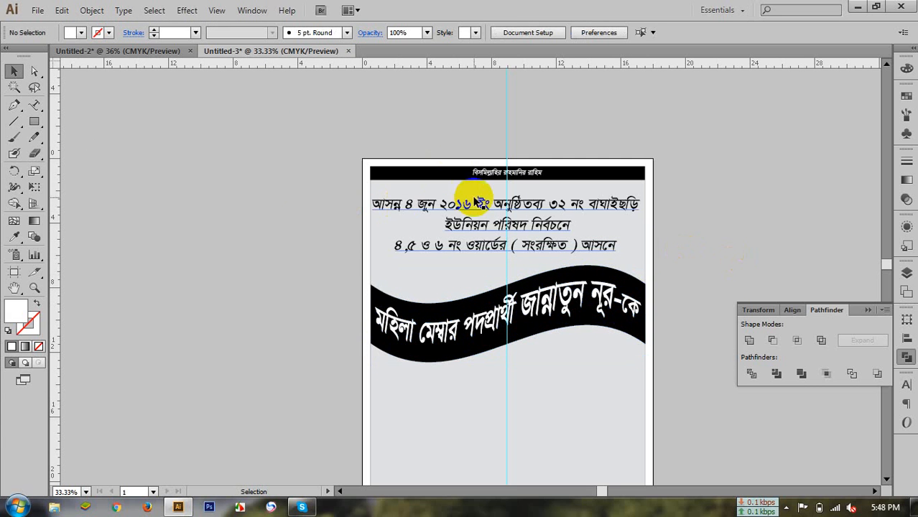
Draw a white circle about 10 in across and place it below the left half of the wavy band.
{"action": "scroll", "coordinate": [463, 216], "scroll_direction": "down", "scroll_amount": 3}
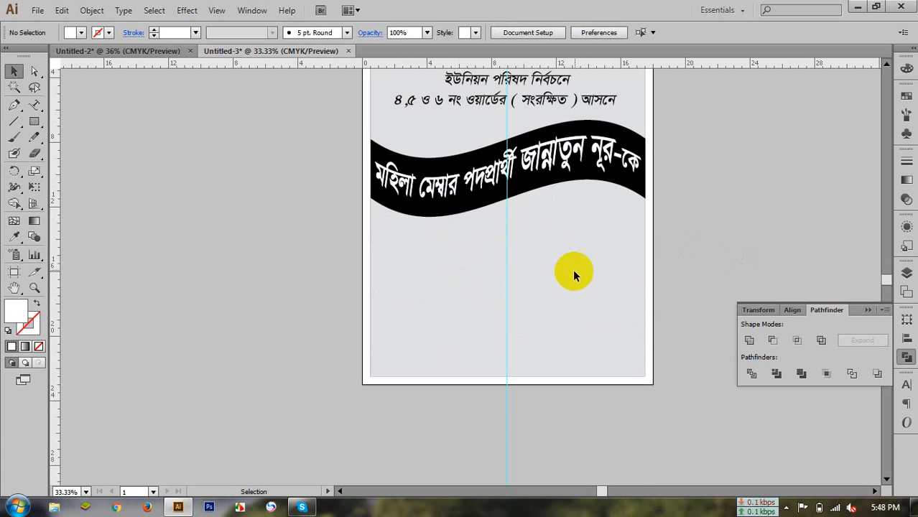
{"action": "left_click_drag", "start_coordinate": [34, 121], "coordinate": [92, 153]}
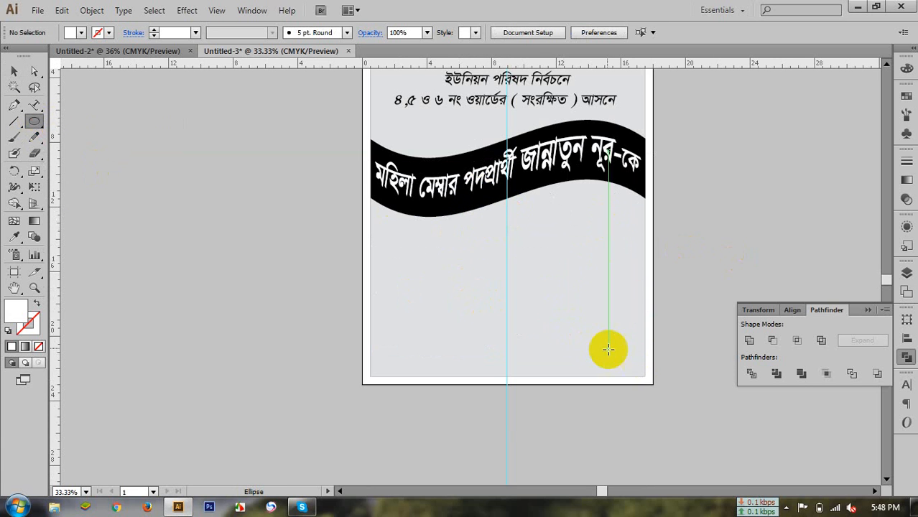
{"action": "left_click_drag", "start_coordinate": [425, 266], "coordinate": [494, 342]}
{"action": "left_click", "coordinate": [14, 72]}
{"action": "left_click", "coordinate": [112, 152]}
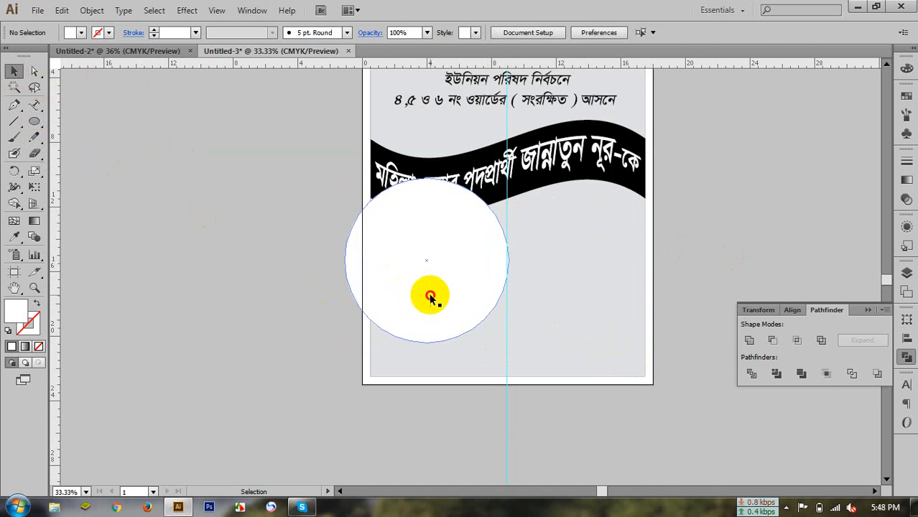
{"action": "left_click_drag", "start_coordinate": [430, 297], "coordinate": [477, 317]}
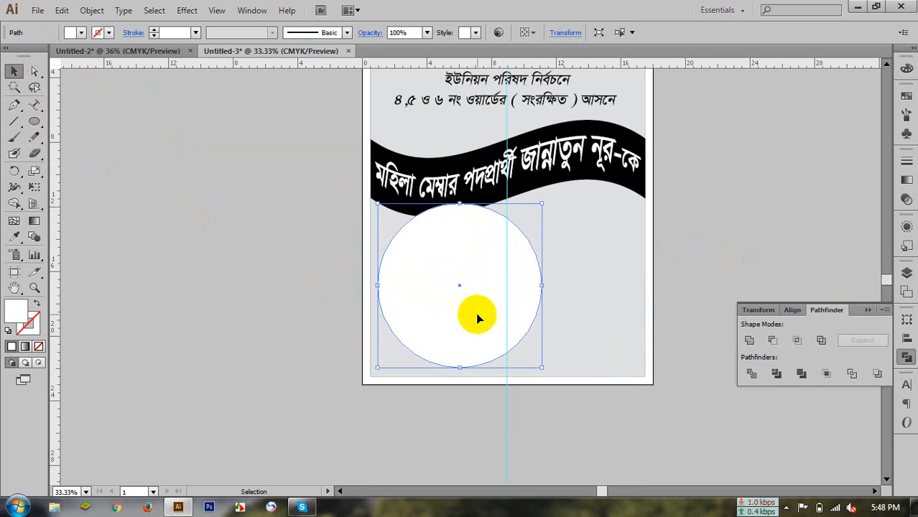
Scale the white circle down to about 9 in across, keeping its upper-left corner in place.
{"action": "left_click", "coordinate": [534, 194]}
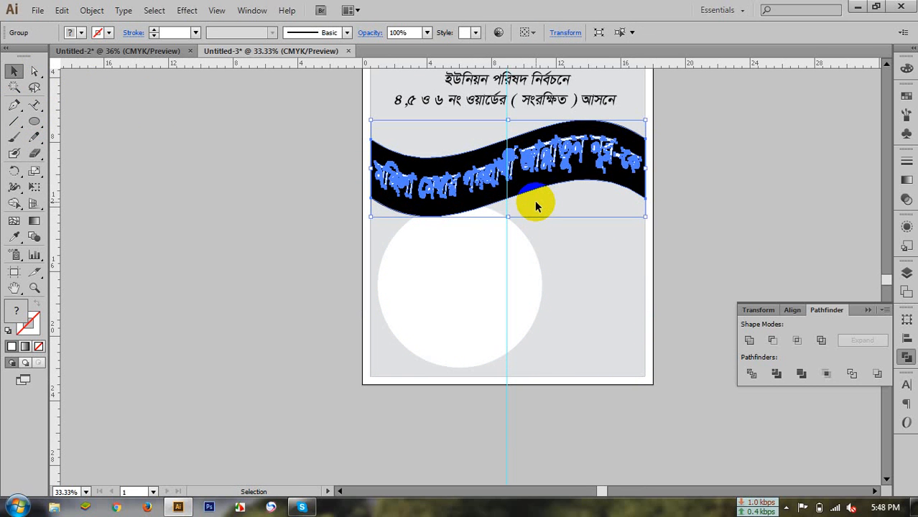
{"action": "left_click", "coordinate": [213, 223]}
{"action": "left_click", "coordinate": [448, 289]}
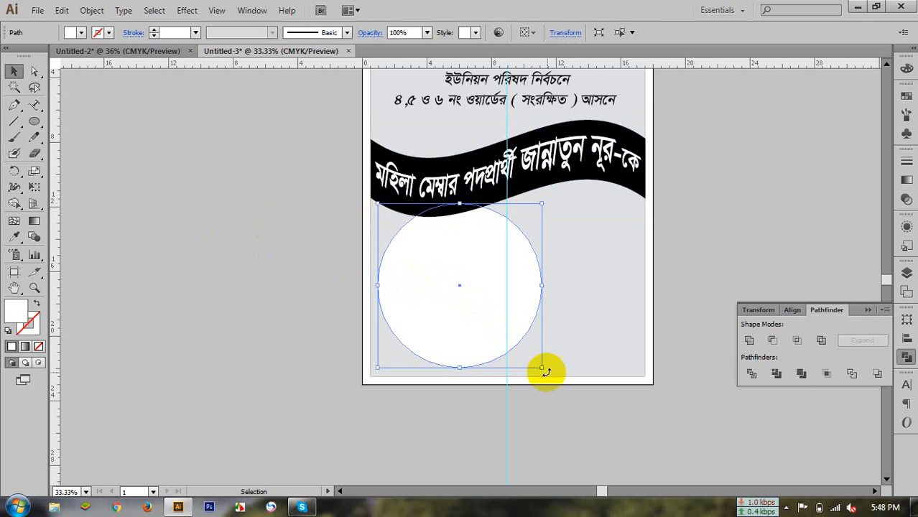
{"action": "left_click_drag", "start_coordinate": [543, 368], "coordinate": [526, 351]}
Reduce the wavy band's height to clear the circle and move the band up slightly.
{"action": "left_click", "coordinate": [525, 200]}
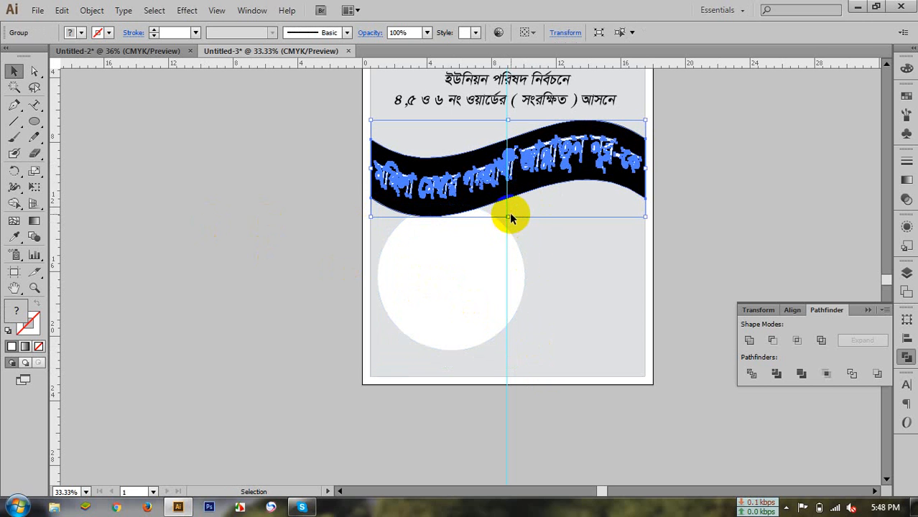
{"action": "left_click_drag", "start_coordinate": [507, 217], "coordinate": [507, 203]}
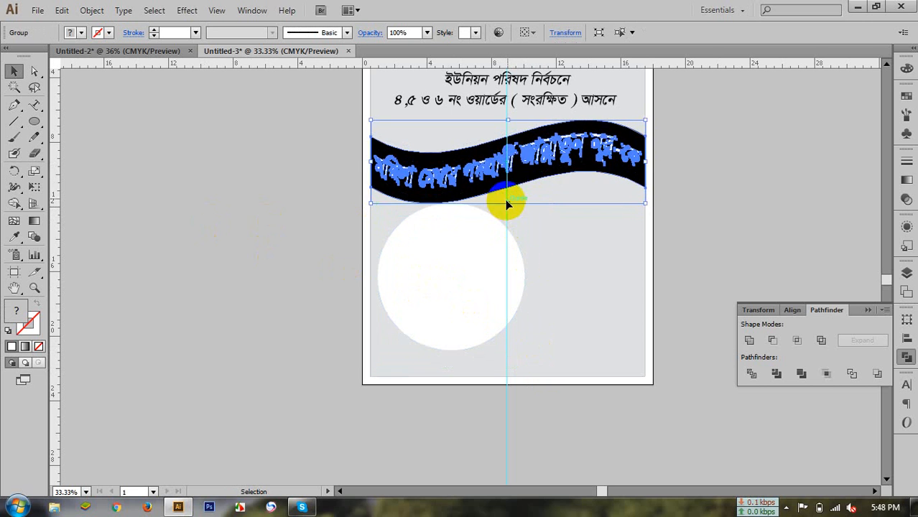
{"action": "left_click_drag", "start_coordinate": [522, 161], "coordinate": [547, 150]}
Break the word আসনে onto its own line below the election text and keep that line centre-aligned.
{"action": "double_click", "coordinate": [577, 103]}
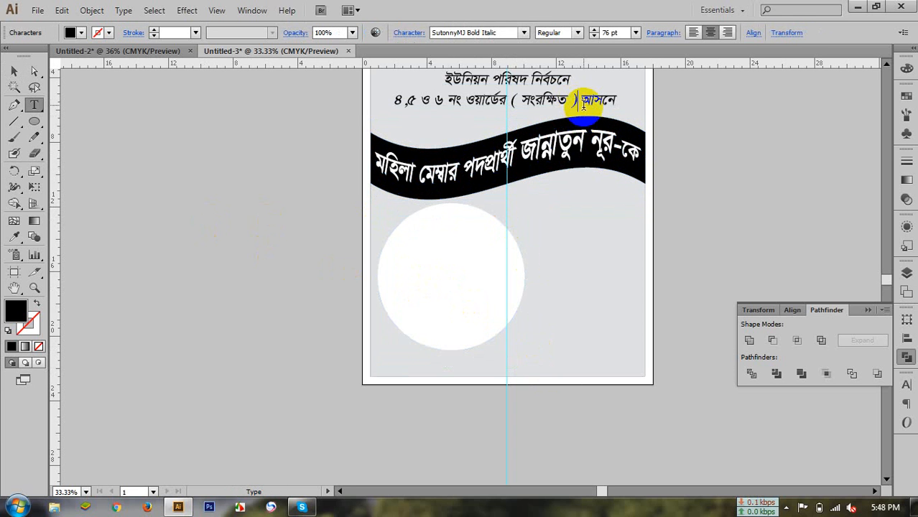
{"action": "key", "text": "Return"}
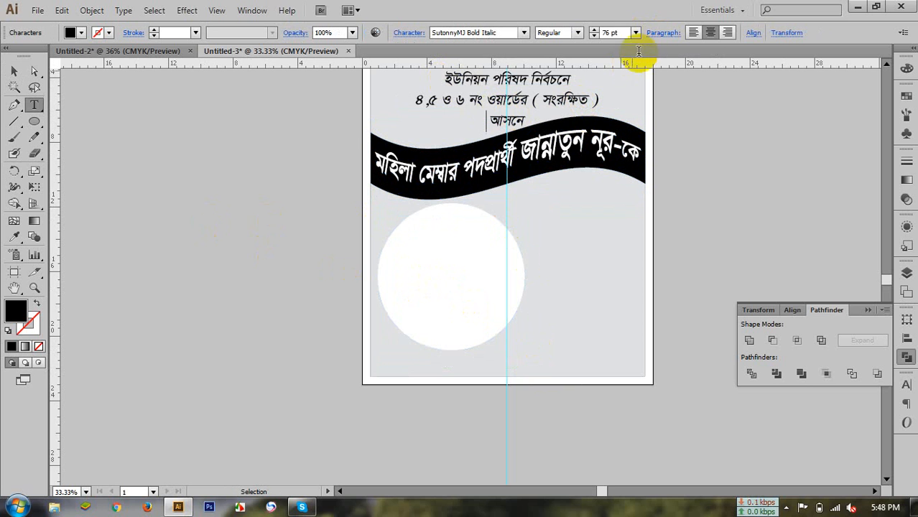
{"action": "left_click_drag", "start_coordinate": [477, 123], "coordinate": [515, 123]}
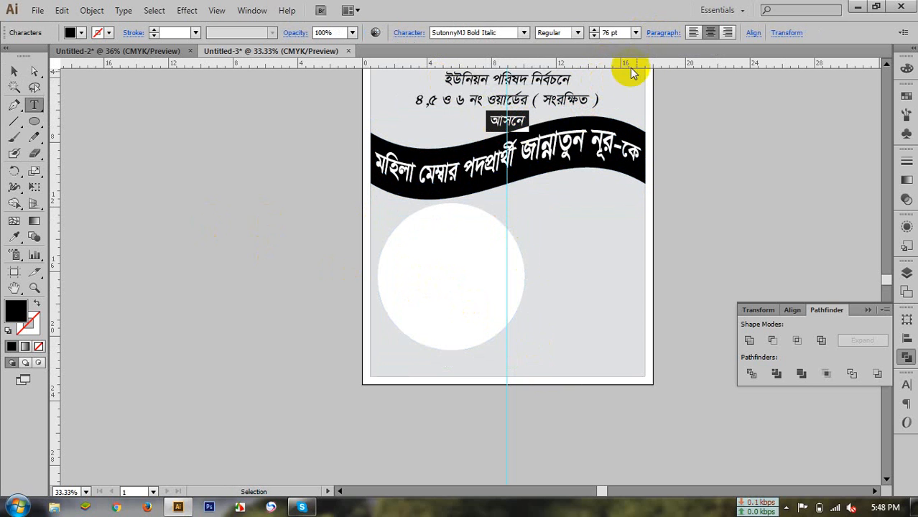
{"action": "left_click", "coordinate": [692, 34]}
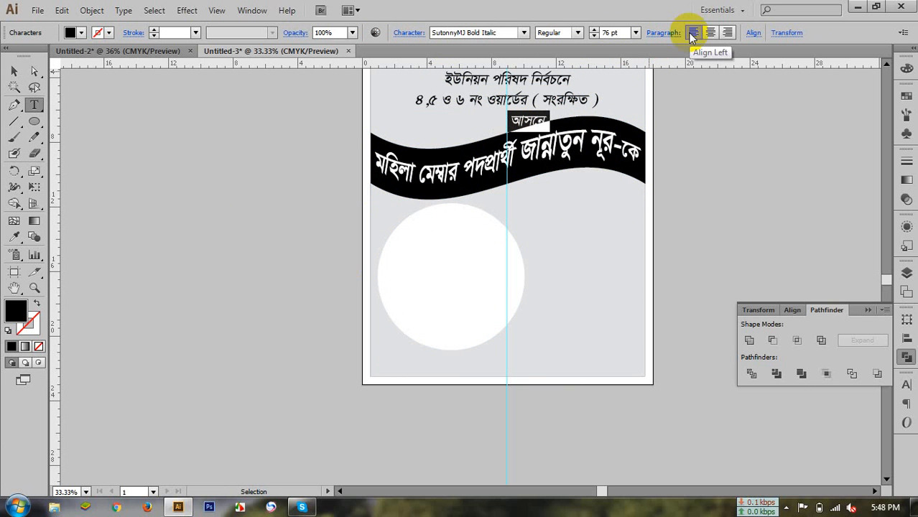
{"action": "left_click", "coordinate": [709, 36]}
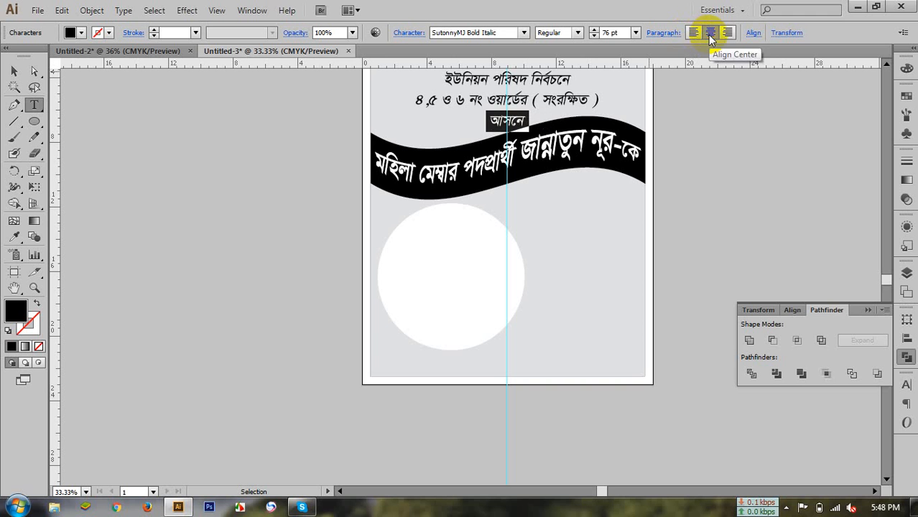
{"action": "left_click", "coordinate": [15, 72]}
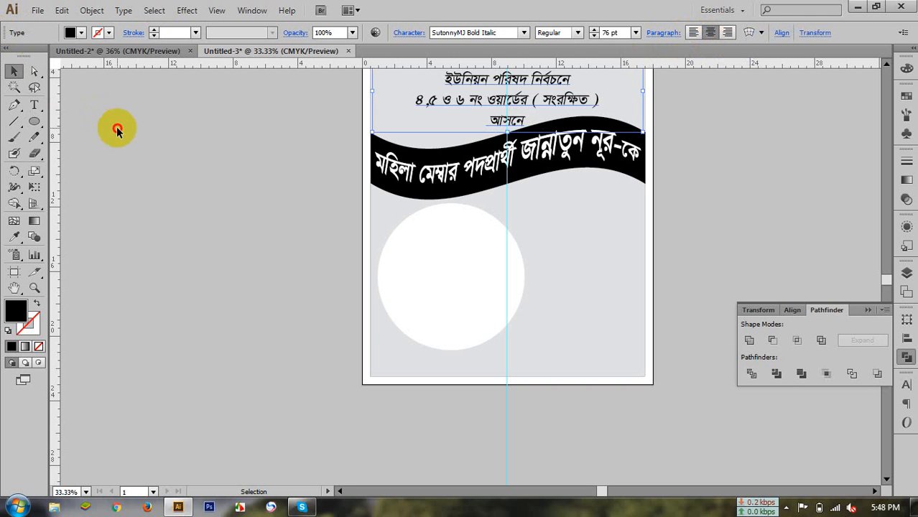
Nudge the wavy black name band up slightly towards the election text.
{"action": "left_click", "coordinate": [494, 203]}
{"action": "left_click", "coordinate": [574, 149]}
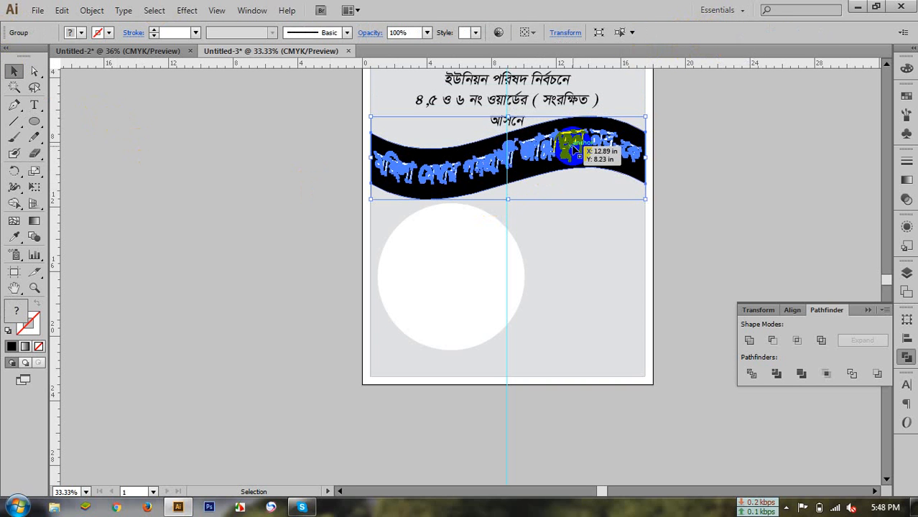
{"action": "key", "text": "Up"}
{"action": "key", "text": "Up"}
{"action": "key", "text": "Up"}
{"action": "key", "text": "Up"}
{"action": "key", "text": "Up"}
{"action": "key", "text": "Up"}
{"action": "key", "text": "Up"}
{"action": "key", "text": "Up"}
{"action": "key", "text": "Up"}
{"action": "key", "text": "Up"}
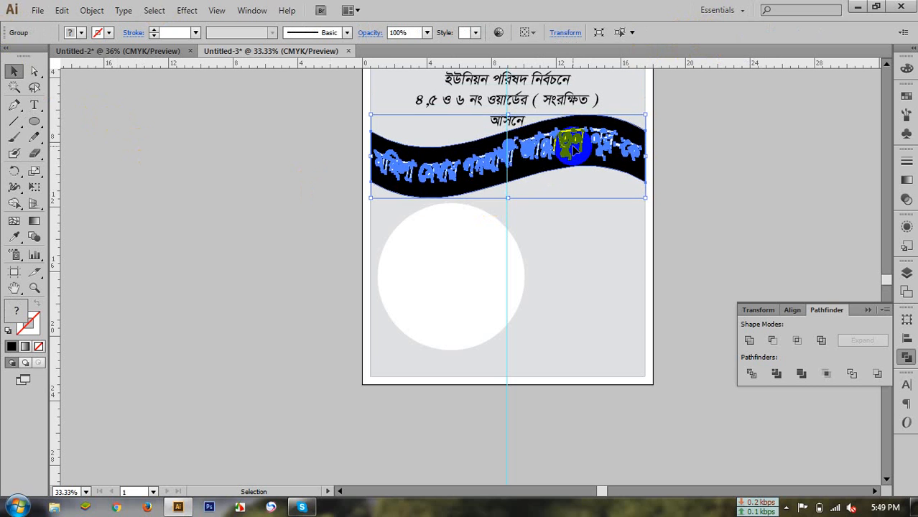
Nudge the white circle up slightly so it sits close beneath the wavy band.
{"action": "left_click", "coordinate": [518, 254]}
{"action": "left_click", "coordinate": [472, 282]}
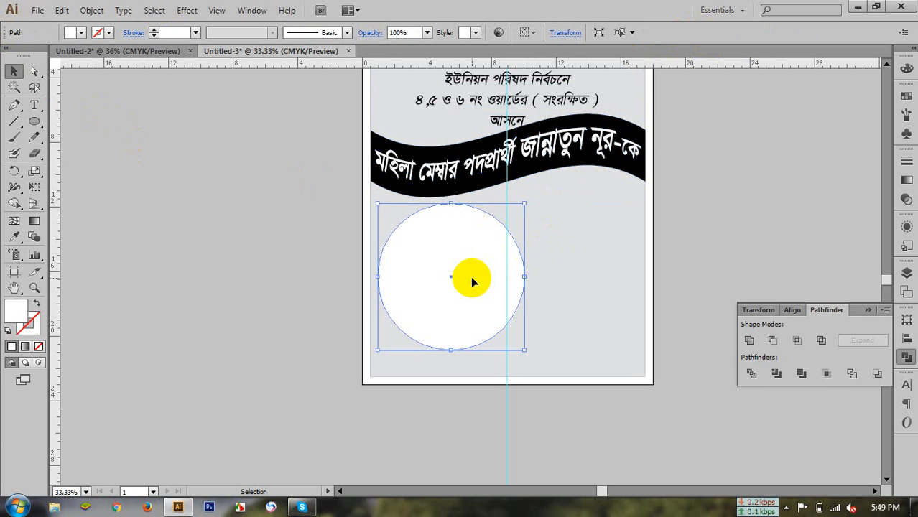
{"action": "key", "text": "shift+Up"}
{"action": "key", "text": "shift+Up"}
{"action": "key", "text": "shift+Up"}
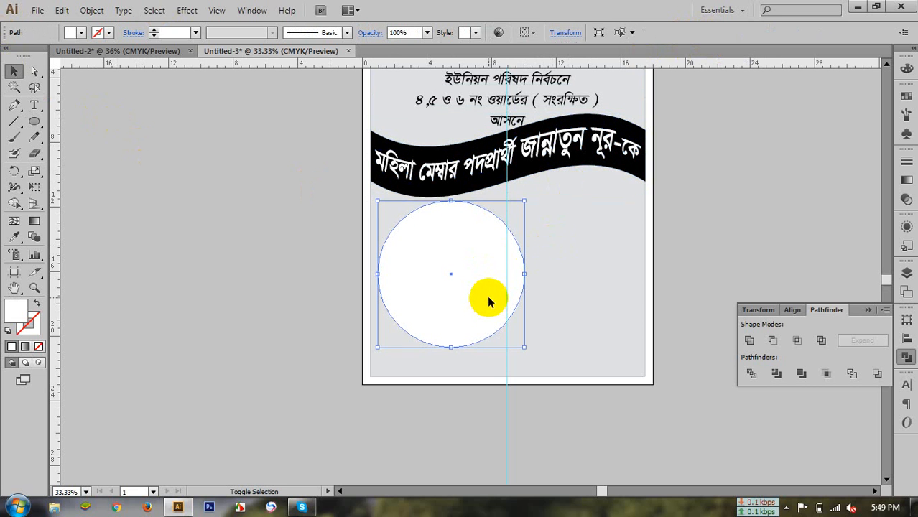
{"action": "key", "text": "shift+Down"}
{"action": "key", "text": "shift+Down"}
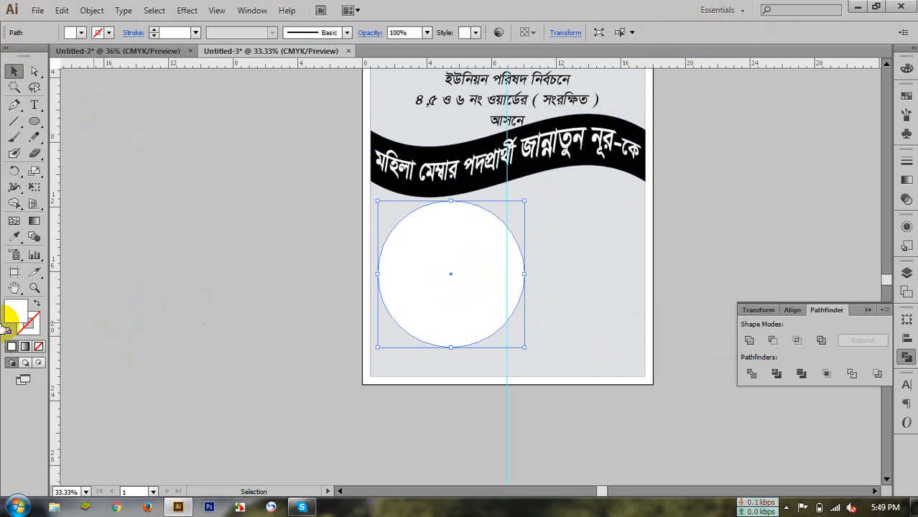
Give the white circle a black 7 pt stroke.
{"action": "left_click", "coordinate": [907, 68]}
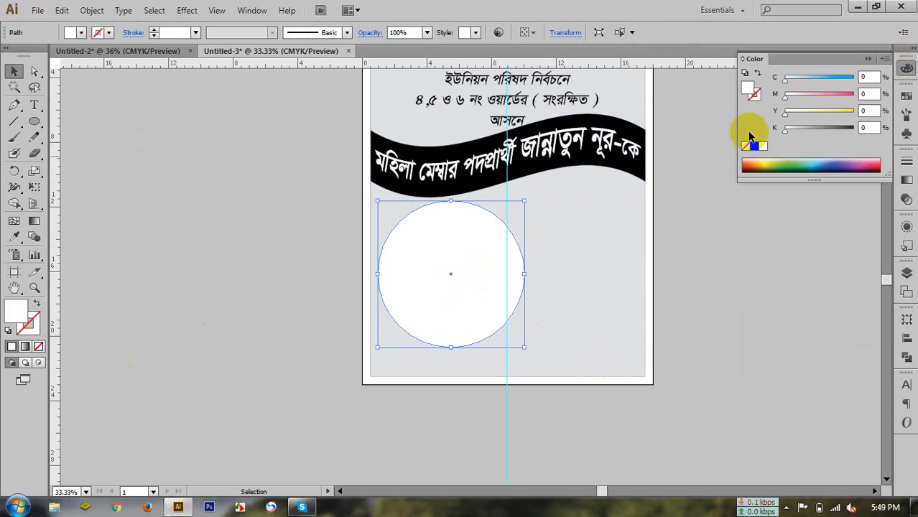
{"action": "left_click", "coordinate": [754, 97]}
{"action": "left_click", "coordinate": [754, 146]}
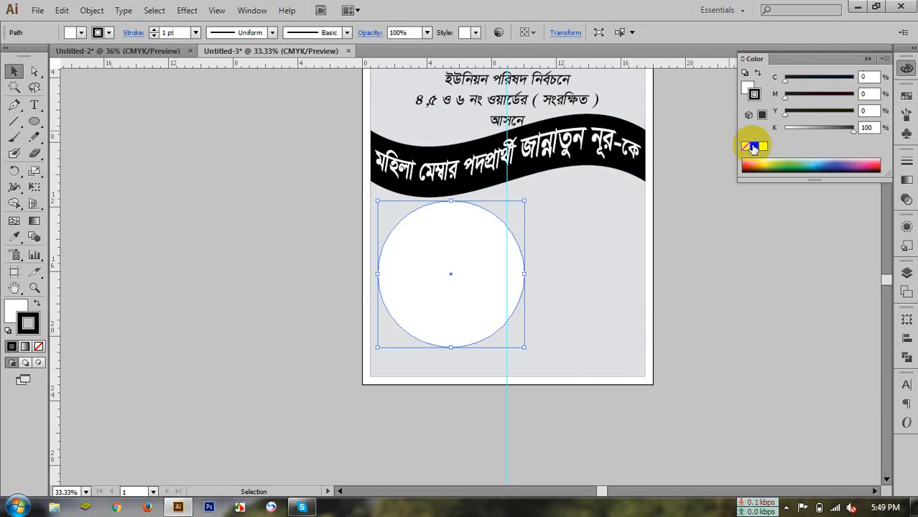
{"action": "left_click", "coordinate": [153, 31]}
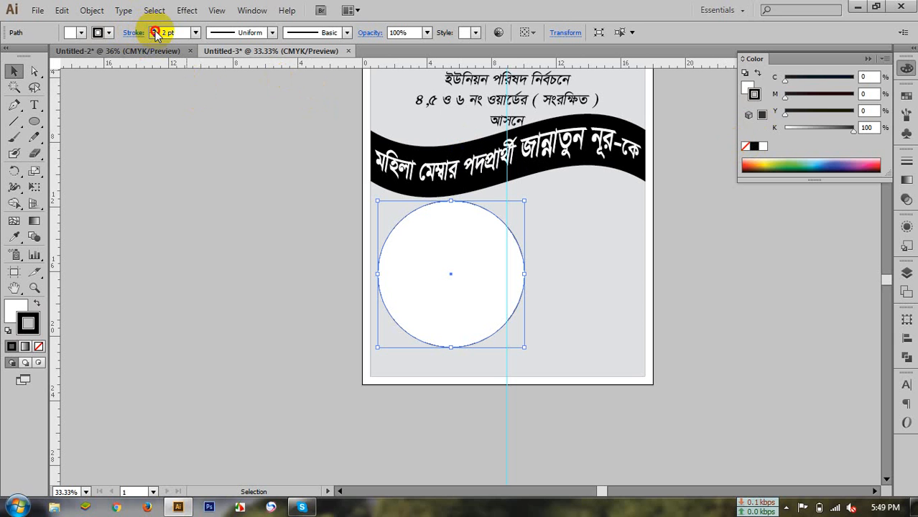
{"action": "left_click", "coordinate": [149, 128]}
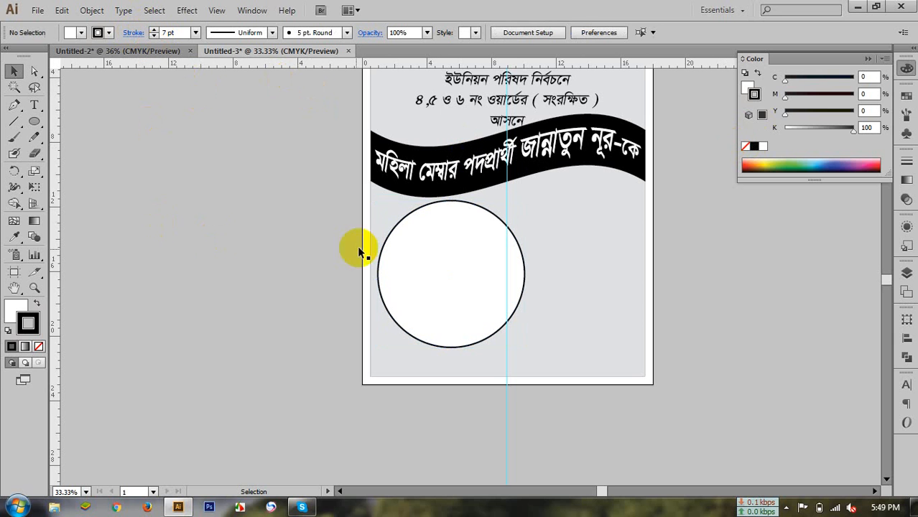
Duplicate the outlined circle up and to the right with a slight overlap, and unite both circles into one shape.
{"action": "left_click_drag", "start_coordinate": [448, 263], "coordinate": [567, 239]}
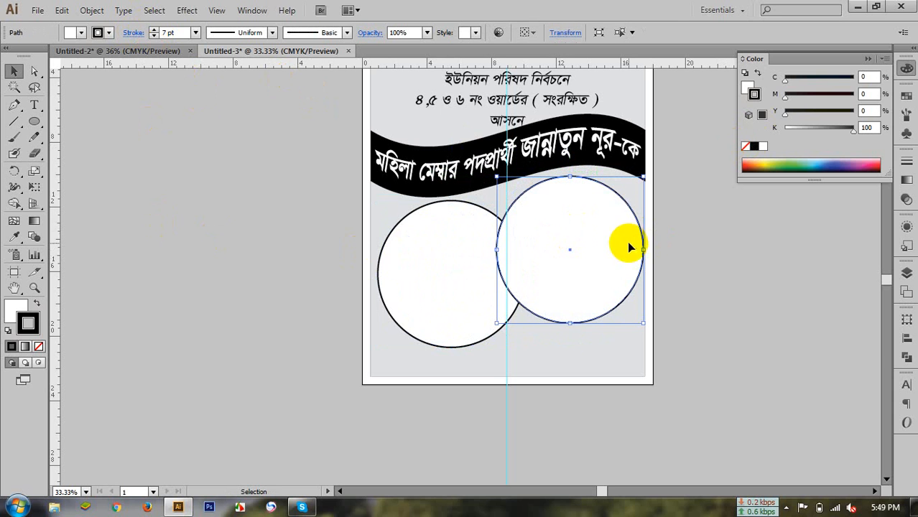
{"action": "left_click", "coordinate": [463, 273], "text": "shift"}
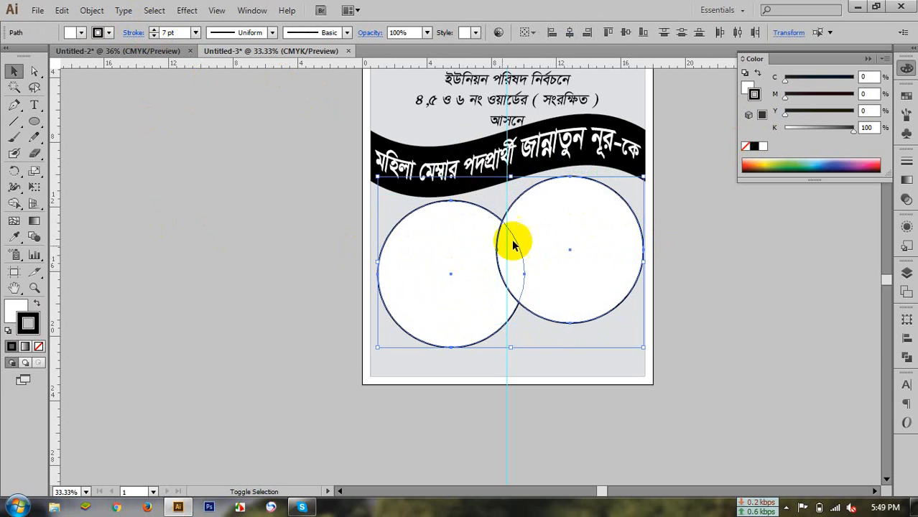
{"action": "left_click", "coordinate": [906, 357]}
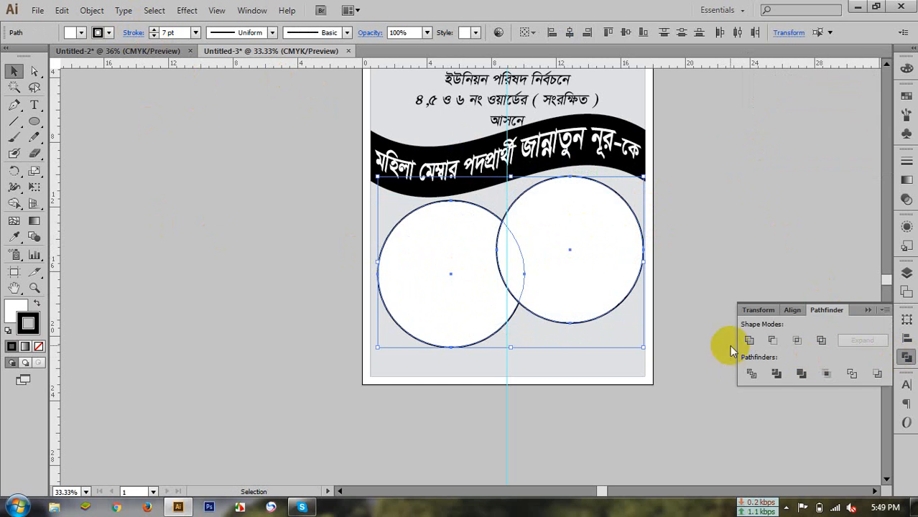
{"action": "left_click", "coordinate": [749, 341]}
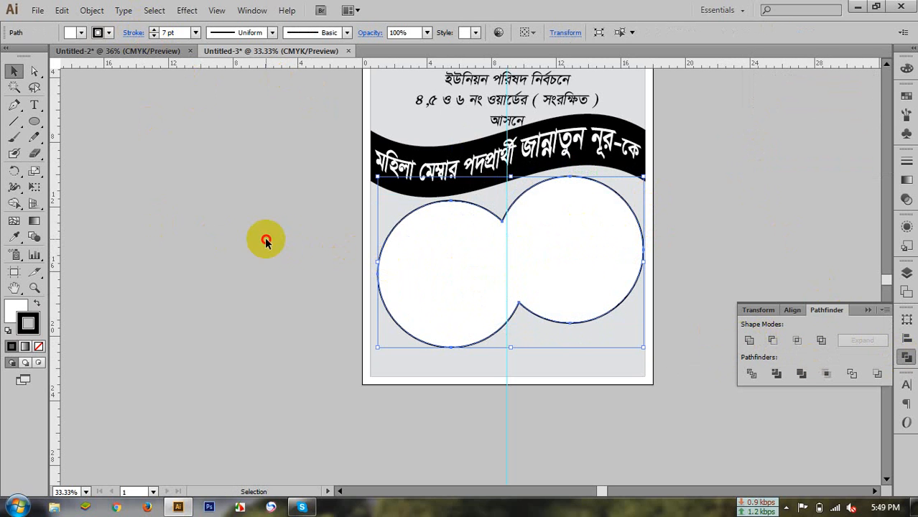
{"action": "left_click", "coordinate": [286, 217]}
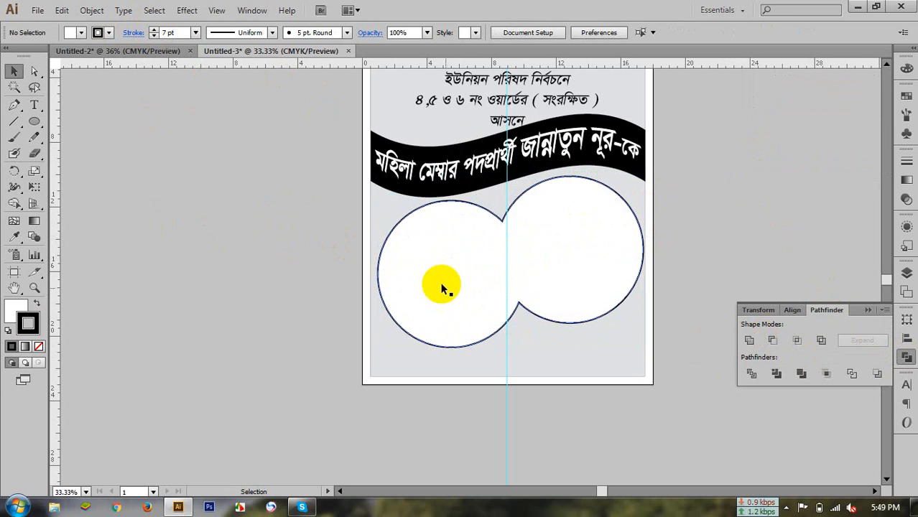
Nudge the joined circle shape left until it is centred on the vertical guide.
{"action": "left_click", "coordinate": [474, 295]}
{"action": "key", "text": "Left"}
{"action": "key", "text": "Left"}
{"action": "key", "text": "Left"}
{"action": "key", "text": "Left"}
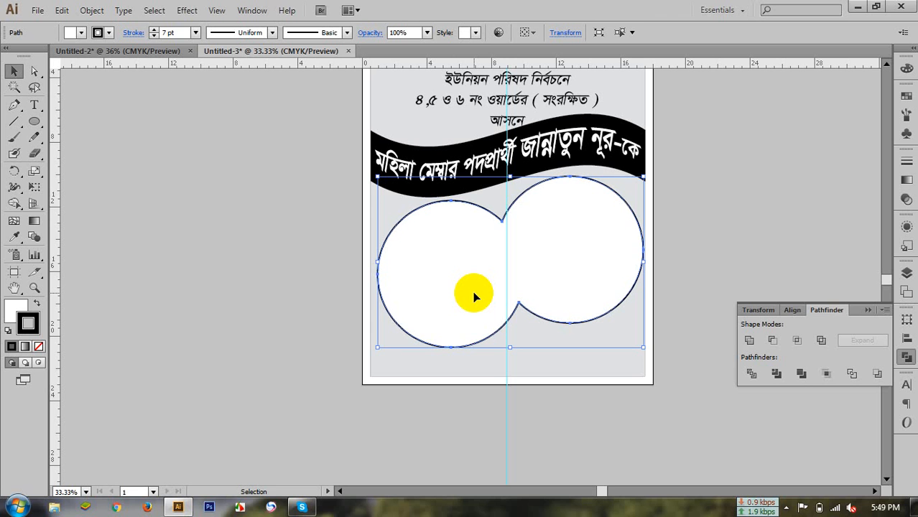
{"action": "key", "text": "shift+Left"}
{"action": "key", "text": "shift+Left"}
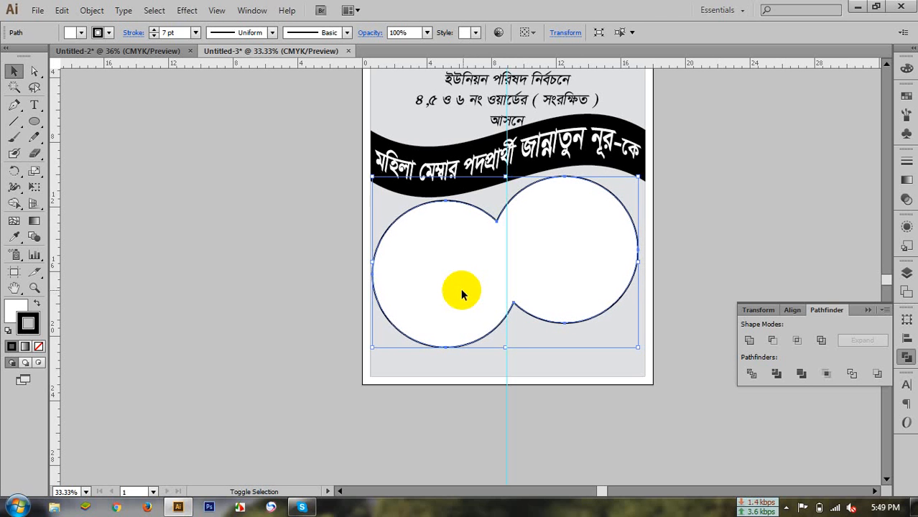
{"action": "key", "text": "Right"}
{"action": "key", "text": "Right"}
{"action": "key", "text": "Right"}
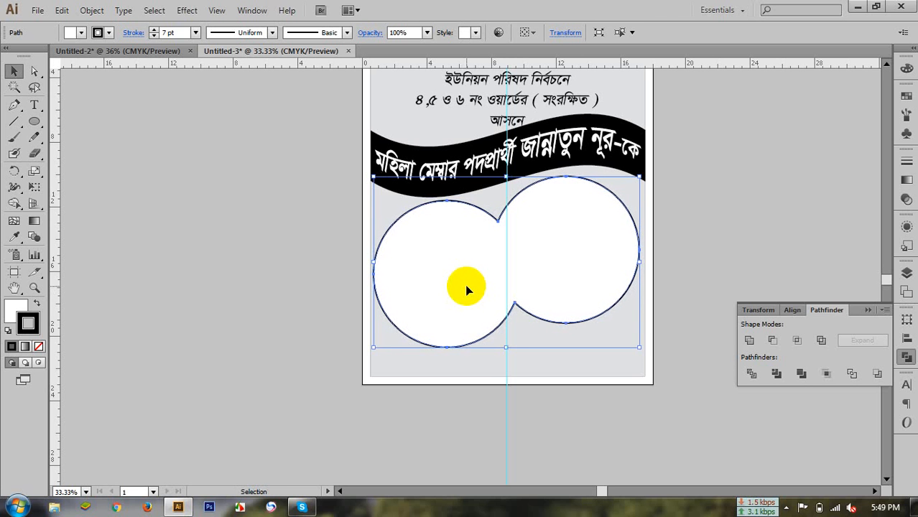
Move the joined circle shape up until it overlaps the lower edge of the wavy band.
{"action": "key", "text": "Up"}
{"action": "key", "text": "Up"}
{"action": "key", "text": "Up"}
{"action": "key", "text": "Up"}
{"action": "key", "text": "Up"}
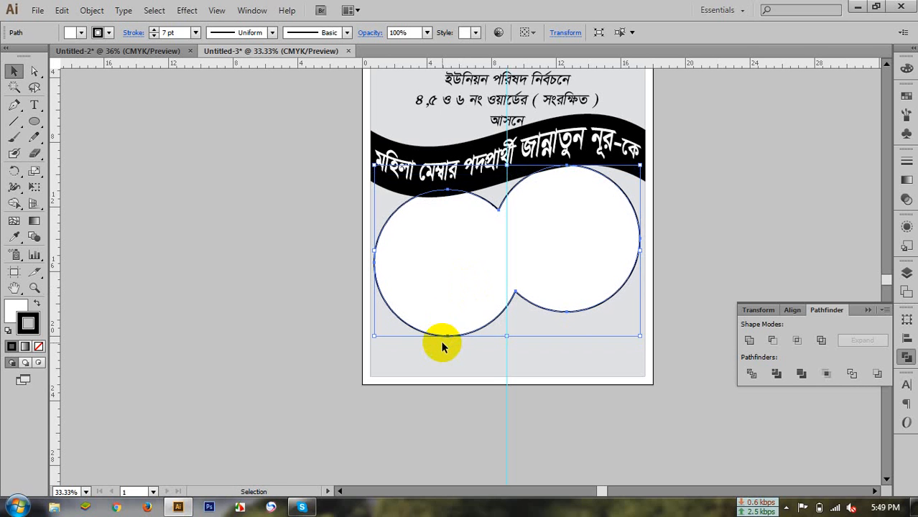
{"action": "key", "text": "Up"}
{"action": "key", "text": "Up"}
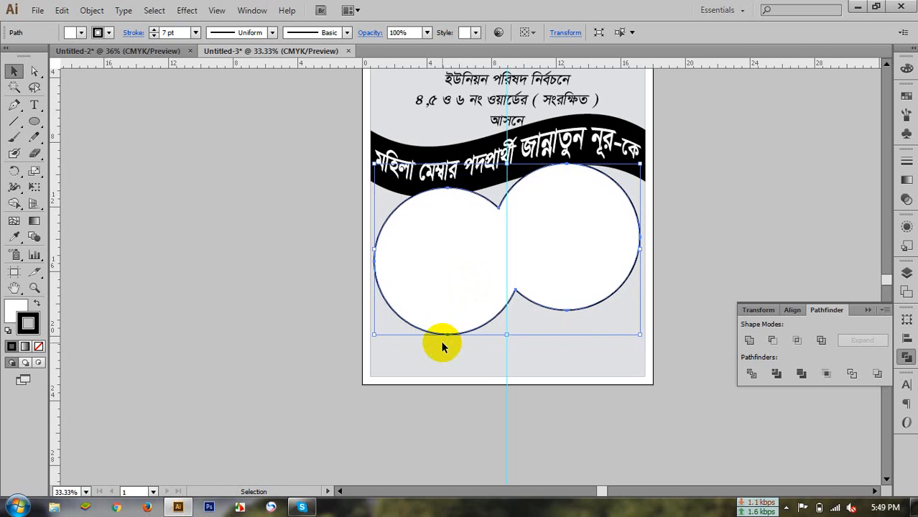
{"action": "key", "text": "Up"}
{"action": "key", "text": "Up"}
{"action": "key", "text": "Up"}
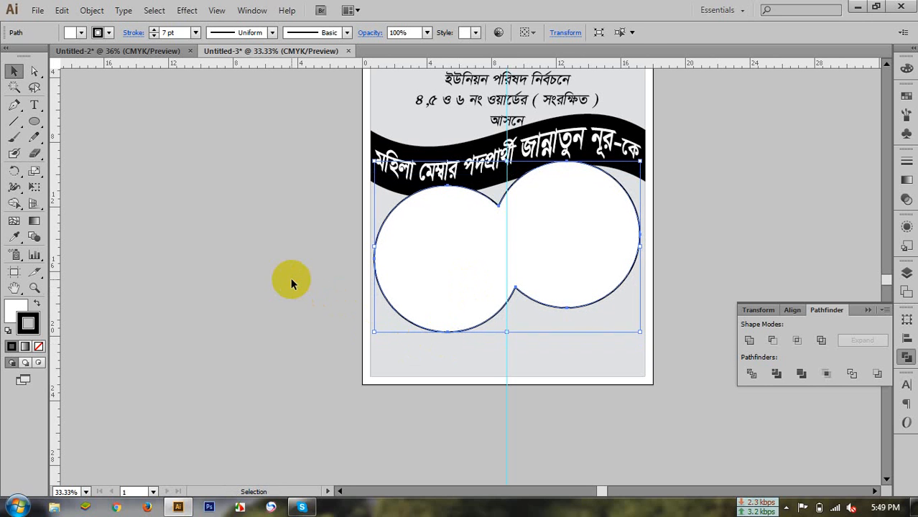
{"action": "left_click", "coordinate": [290, 252]}
Copy the vote appeal line beginning মার্কায় আপনার from Untitled-2 into the poster and place it below the joined circles.
{"action": "scroll", "coordinate": [295, 237], "scroll_direction": "down", "scroll_amount": 3}
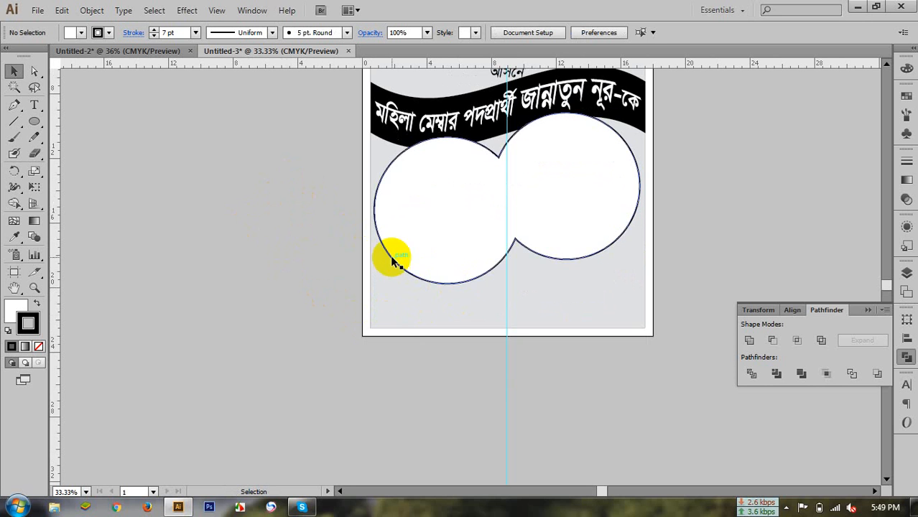
{"action": "scroll", "coordinate": [388, 260], "scroll_direction": "up", "scroll_amount": 5}
{"action": "scroll", "coordinate": [375, 253], "scroll_direction": "down", "scroll_amount": 3}
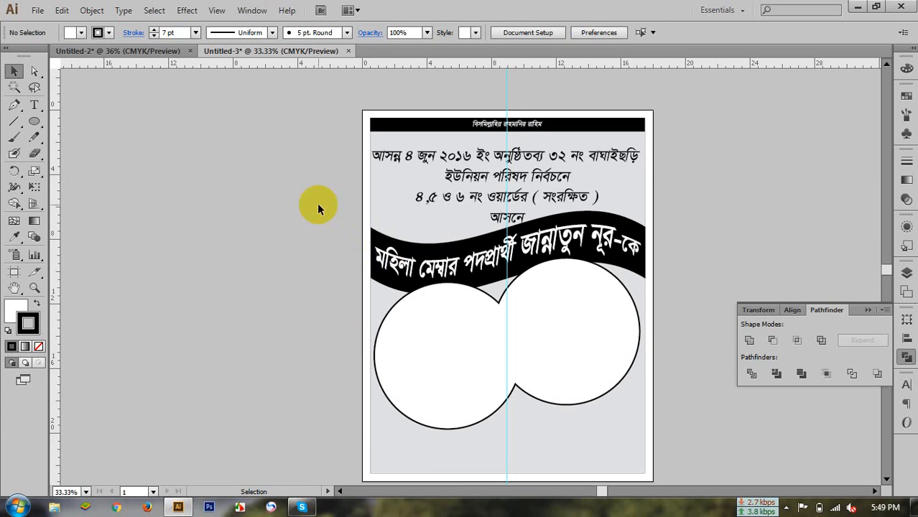
{"action": "left_click", "coordinate": [133, 53]}
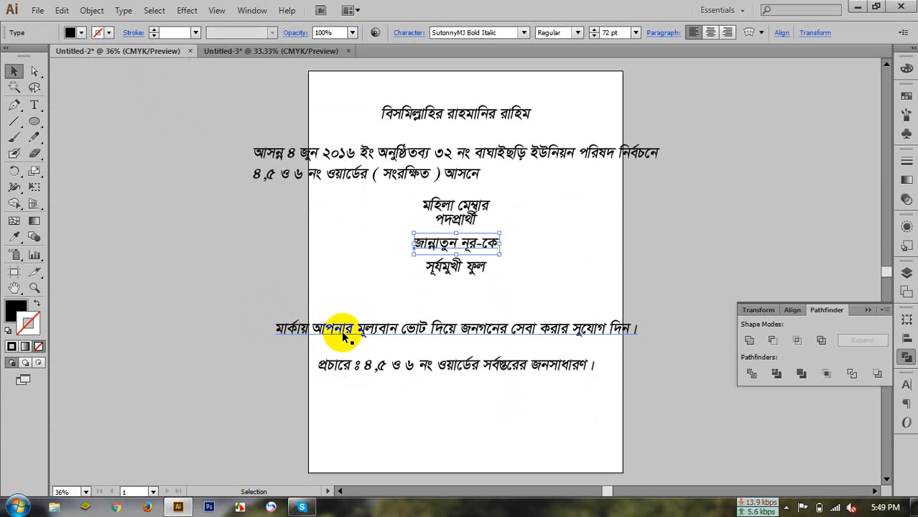
{"action": "left_click_drag", "start_coordinate": [342, 336], "coordinate": [500, 449]}
{"action": "left_click_drag", "start_coordinate": [579, 404], "coordinate": [543, 395]}
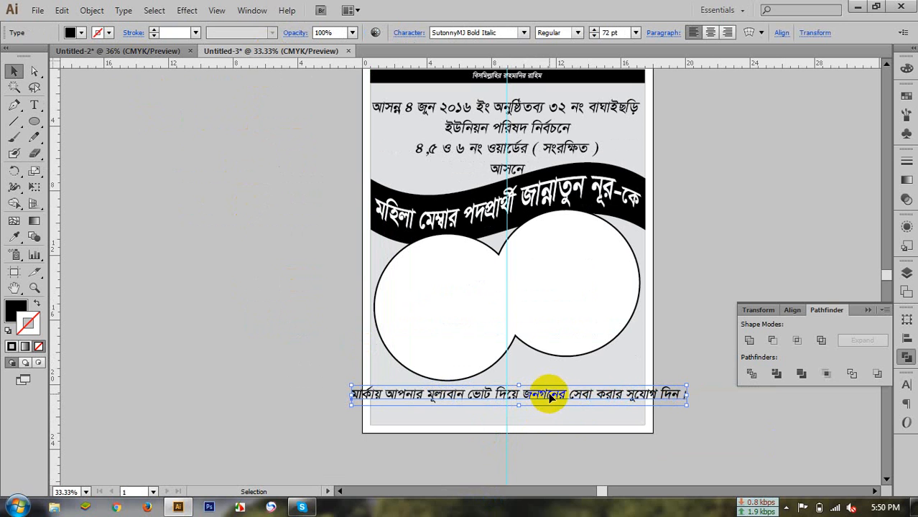
Move the joined circle shape down until it sits just clear of the wavy band.
{"action": "left_click", "coordinate": [528, 322]}
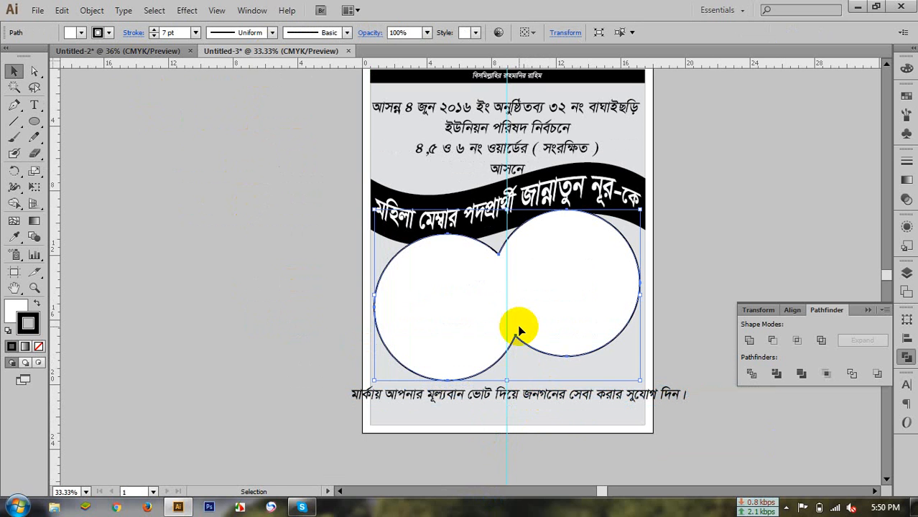
{"action": "key", "text": "shift+Down"}
{"action": "key", "text": "shift+Down"}
{"action": "key", "text": "shift+Down"}
{"action": "key", "text": "shift+Down"}
{"action": "key", "text": "shift+Down"}
{"action": "key", "text": "shift+Down"}
{"action": "key", "text": "shift+Down"}
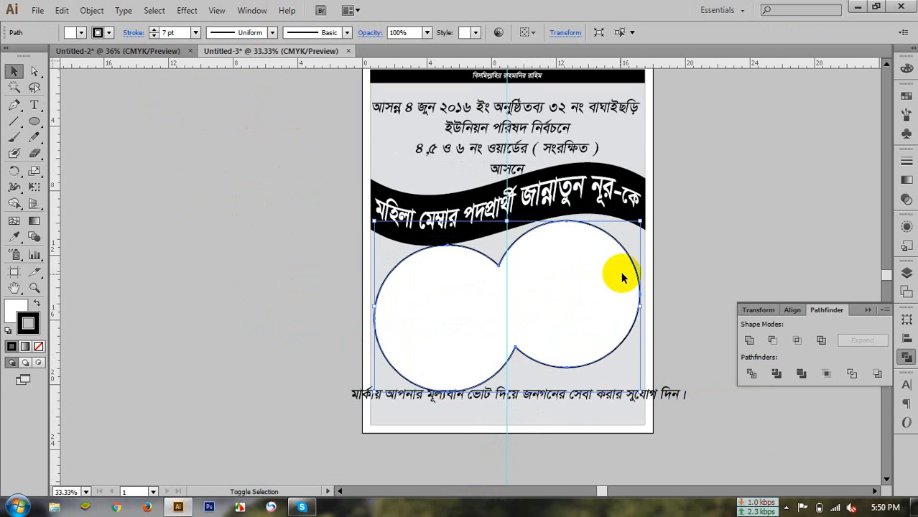
{"action": "left_click", "coordinate": [681, 266]}
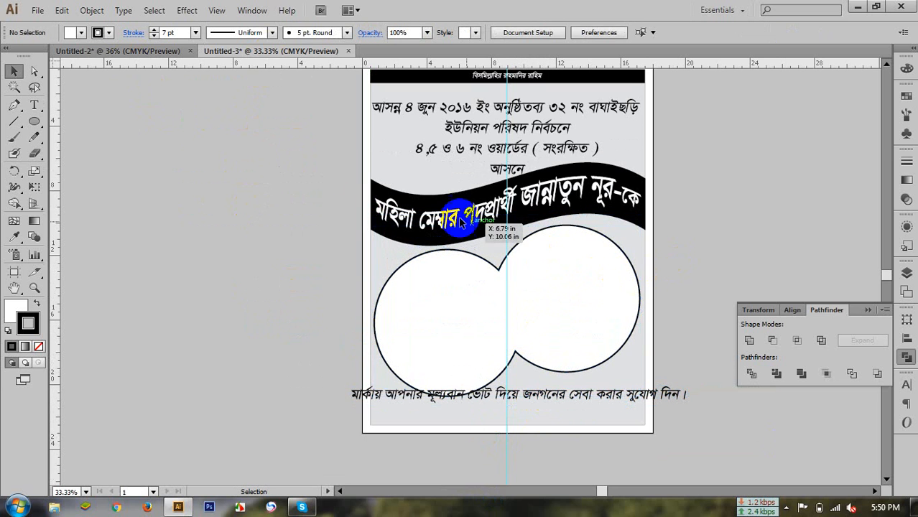
Copy the text সূর্যমুখী ফুল from Untitled-2 into the poster and place it in the upper part of the right-hand circle.
{"action": "left_click", "coordinate": [146, 53]}
{"action": "left_click", "coordinate": [399, 270]}
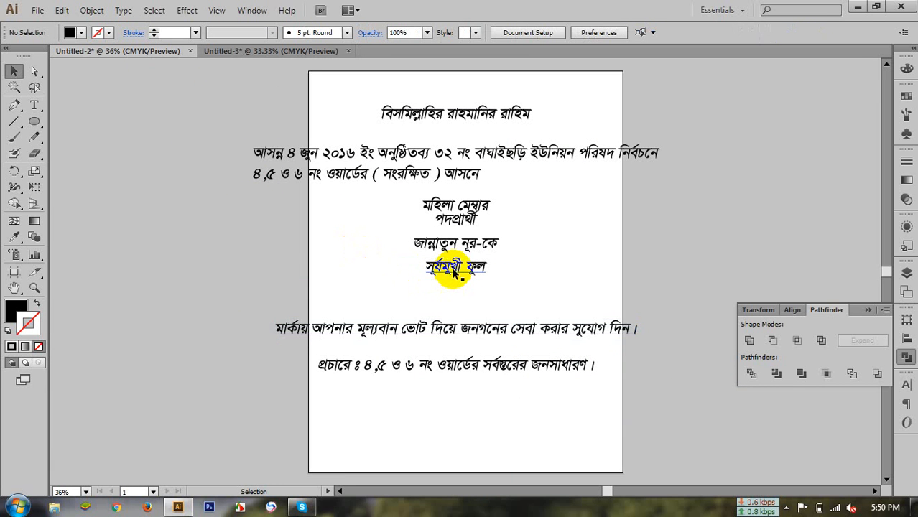
{"action": "left_click_drag", "start_coordinate": [453, 272], "coordinate": [558, 252]}
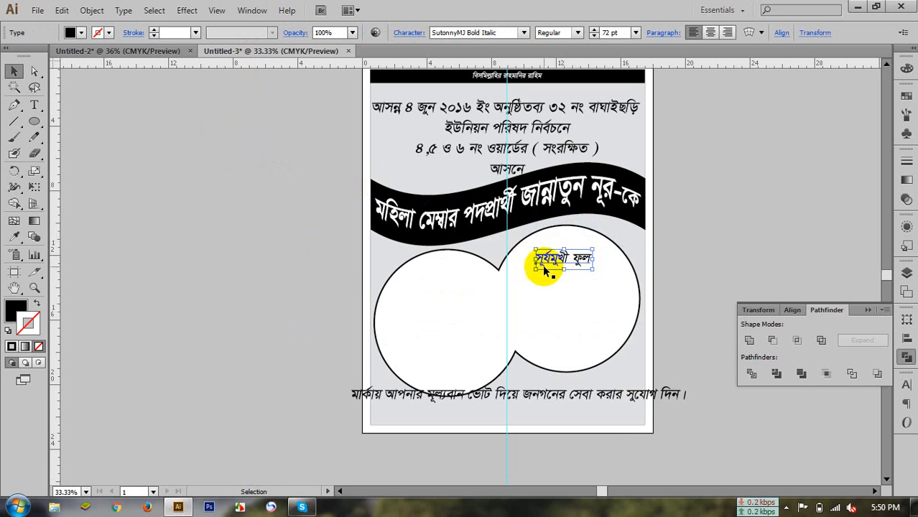
Draw a white rectangle about 5.1 × 2.4 in with a 1 pt black outline and move it to the upper notch between the circles.
{"action": "left_click_drag", "start_coordinate": [39, 127], "coordinate": [112, 121]}
{"action": "left_click_drag", "start_coordinate": [527, 237], "coordinate": [610, 275]}
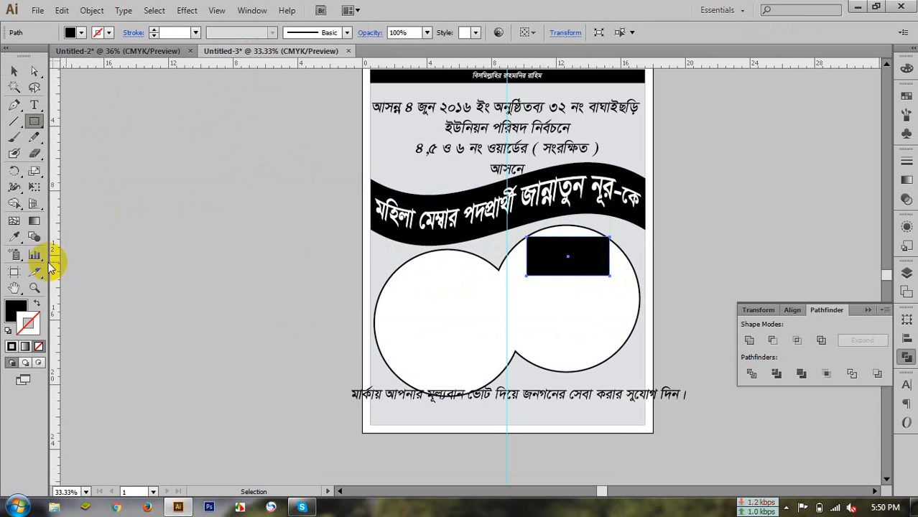
{"action": "left_click", "coordinate": [29, 324]}
{"action": "left_click", "coordinate": [8, 332]}
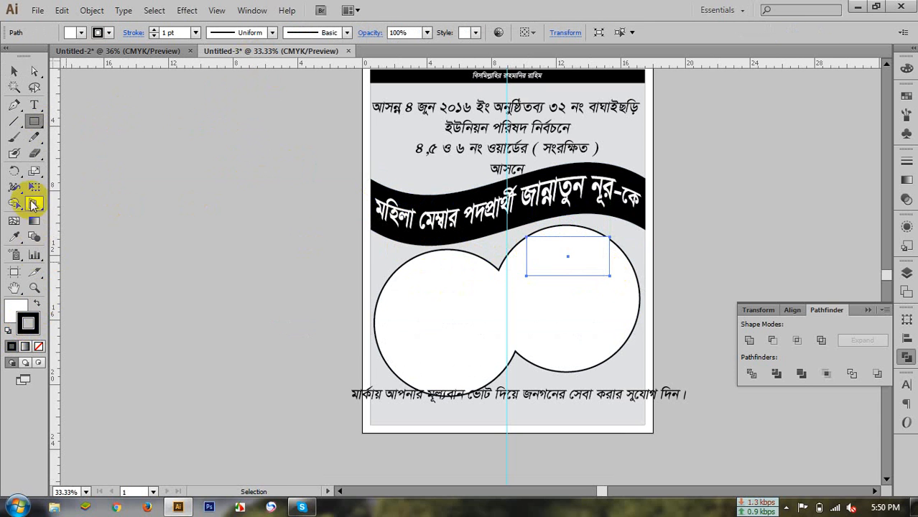
{"action": "left_click", "coordinate": [15, 75]}
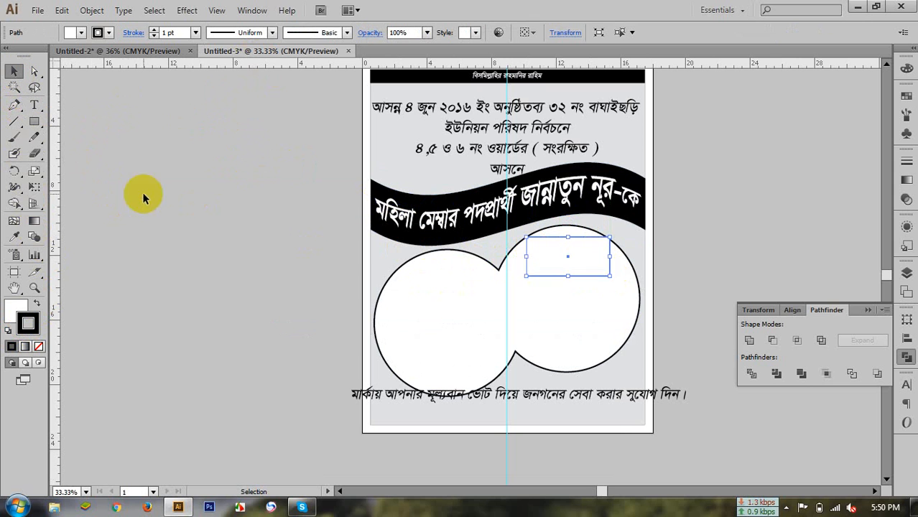
{"action": "left_click", "coordinate": [159, 199]}
{"action": "left_click_drag", "start_coordinate": [567, 257], "coordinate": [489, 277]}
Place the text সূর্যমুখী ফুল over the small white rectangle and scale it to about 87 pt so it fits inside.
{"action": "left_click", "coordinate": [573, 257]}
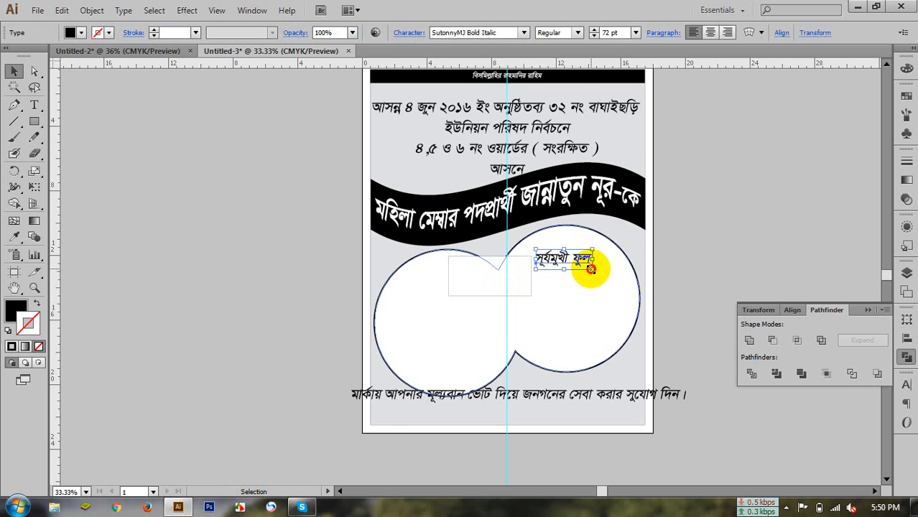
{"action": "left_click_drag", "start_coordinate": [591, 269], "coordinate": [499, 282]}
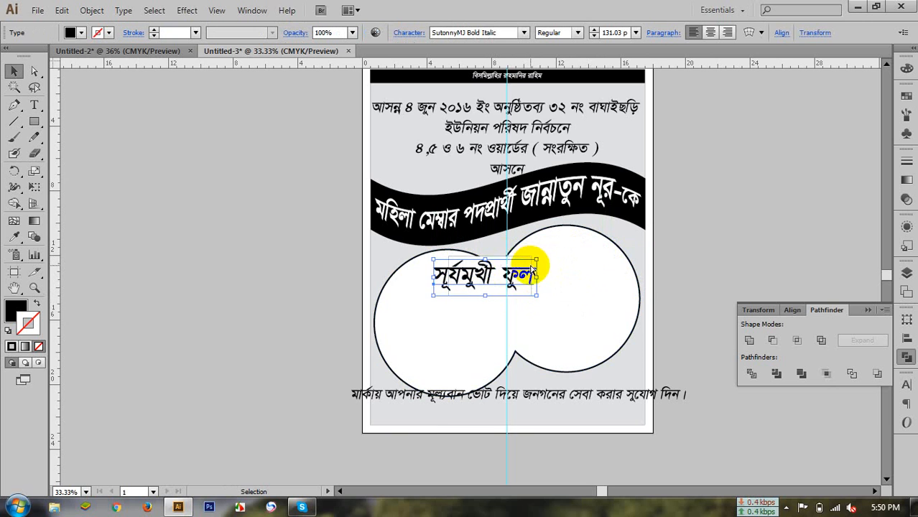
{"action": "key", "text": "ctrl+space"}
{"action": "left_click", "coordinate": [506, 279]}
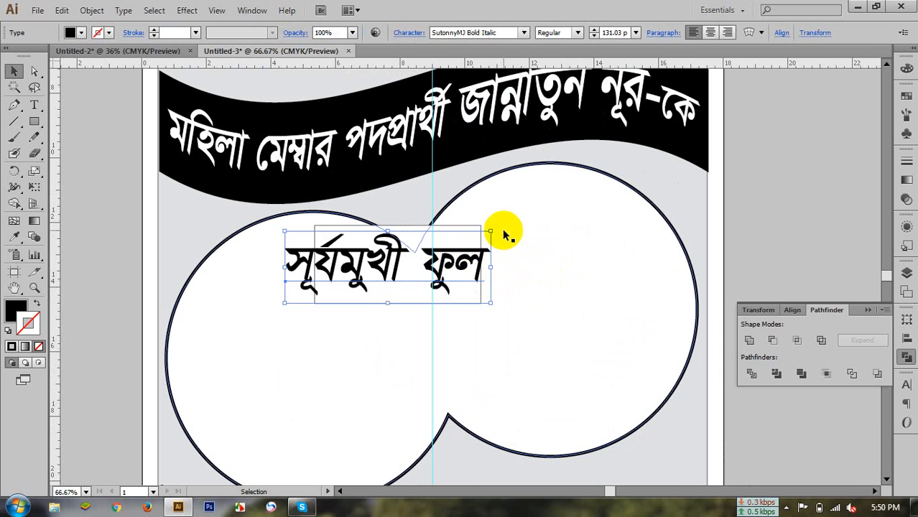
{"action": "left_click", "coordinate": [488, 232]}
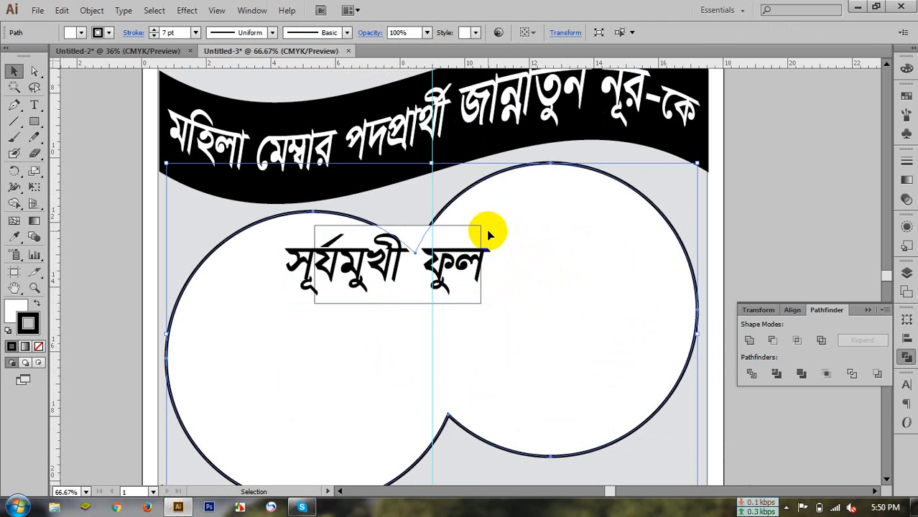
{"action": "left_click", "coordinate": [454, 262]}
{"action": "left_click_drag", "start_coordinate": [491, 230], "coordinate": [457, 243]}
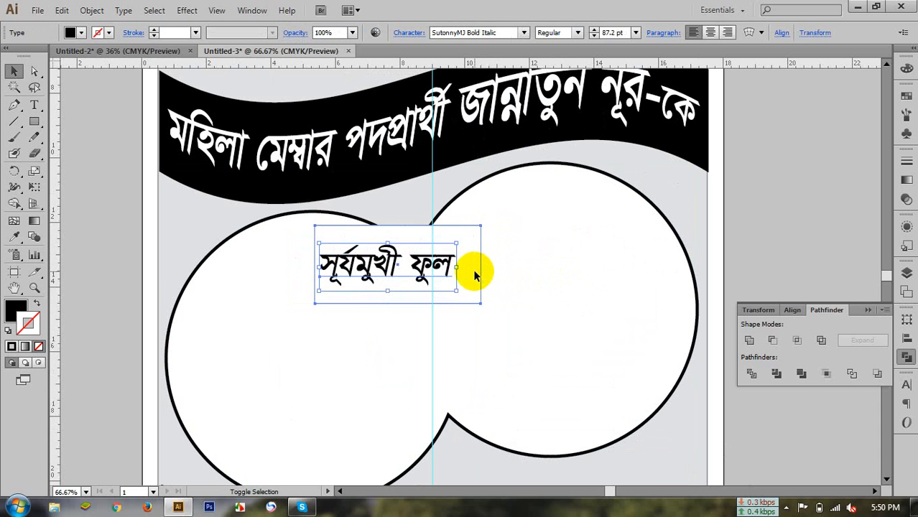
Centre the text সূর্যমুখী ফুল and its rectangle on each other horizontally and vertically, and group them.
{"action": "left_click", "coordinate": [478, 265], "text": "shift"}
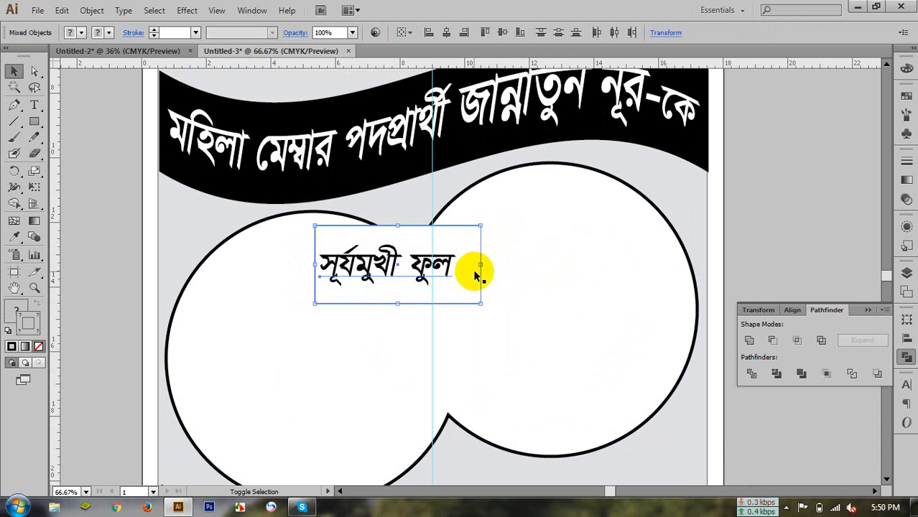
{"action": "left_click", "coordinate": [792, 309]}
{"action": "left_click", "coordinate": [773, 342]}
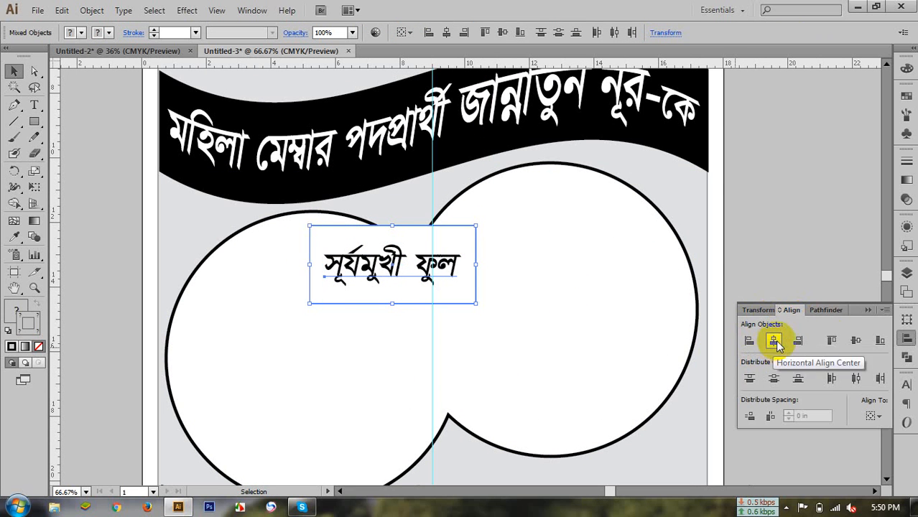
{"action": "left_click", "coordinate": [856, 342]}
{"action": "right_click", "coordinate": [395, 270]}
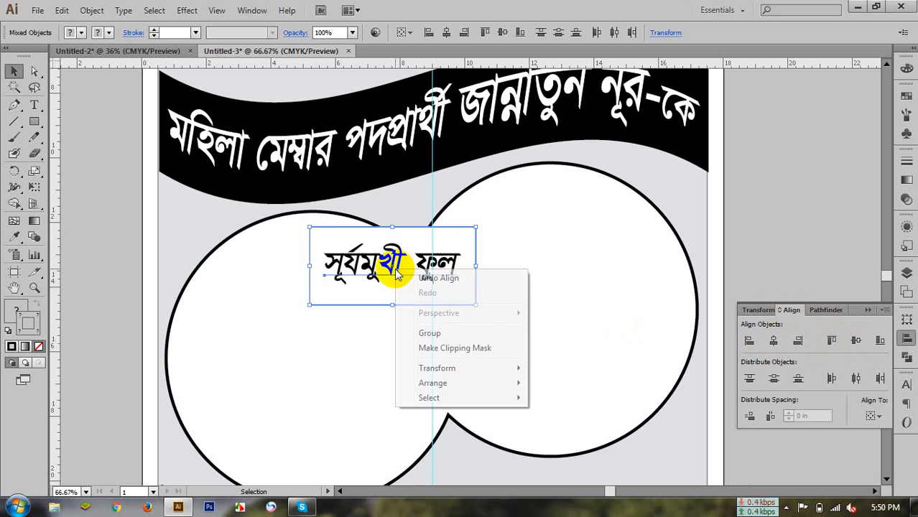
{"action": "left_click", "coordinate": [431, 334]}
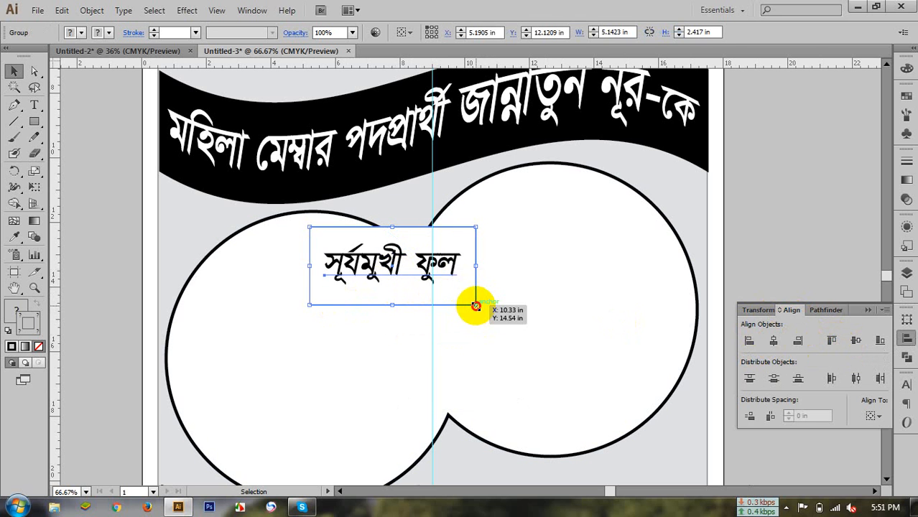
Scale the সূর্যমুখী ফুল label group to about 3.9 × 1.8 in and move it to the upper part of the right-hand circle.
{"action": "left_click_drag", "start_coordinate": [475, 306], "coordinate": [458, 296]}
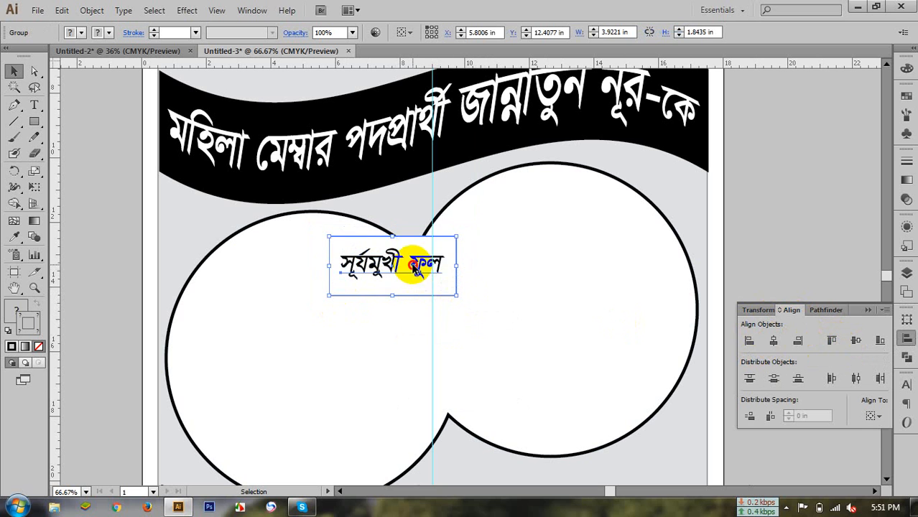
{"action": "left_click_drag", "start_coordinate": [424, 264], "coordinate": [638, 183]}
{"action": "left_click", "coordinate": [556, 264]}
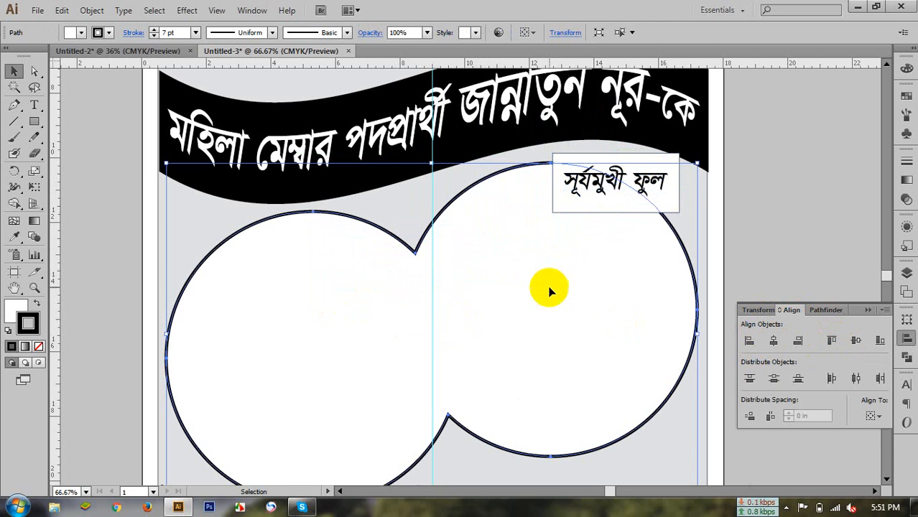
{"action": "left_click", "coordinate": [98, 249]}
Move the সূর্যমুখী ফুল label group down over the lower junction of the two circles.
{"action": "key", "text": "z"}
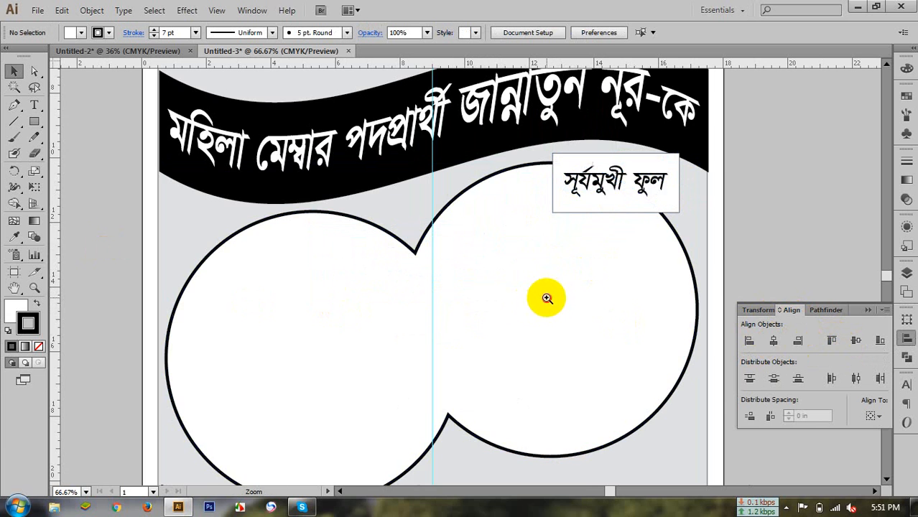
{"action": "left_click", "coordinate": [545, 297]}
{"action": "left_click", "coordinate": [519, 302], "text": "alt"}
{"action": "left_click", "coordinate": [520, 301], "text": "alt"}
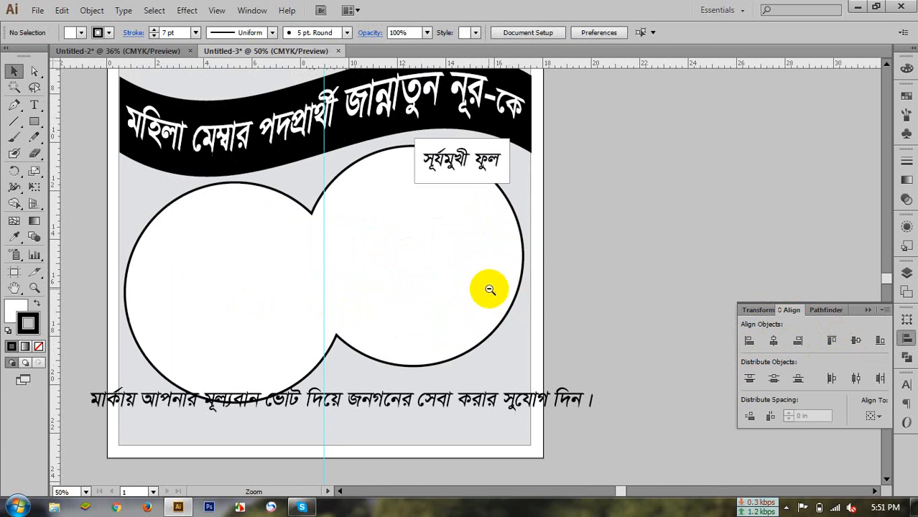
{"action": "key", "text": "v"}
{"action": "left_click_drag", "start_coordinate": [496, 163], "coordinate": [393, 353]}
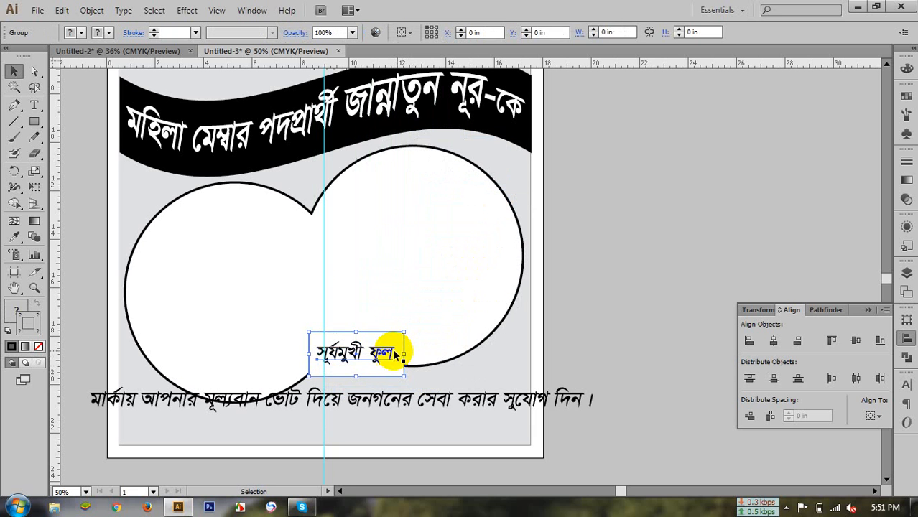
{"action": "left_click", "coordinate": [637, 305]}
Set the outline of the rectangle inside the সূর্যমুখী ফুল label group to 7 pt, matching the joined circles.
{"action": "scroll", "coordinate": [631, 288], "scroll_direction": "down", "scroll_amount": 3}
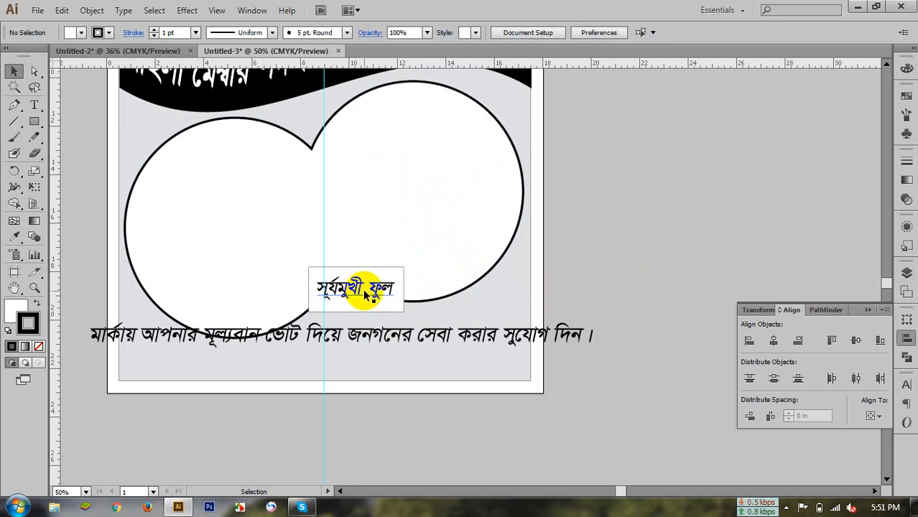
{"action": "left_click_drag", "start_coordinate": [42, 67], "coordinate": [67, 88]}
{"action": "left_click", "coordinate": [208, 241]}
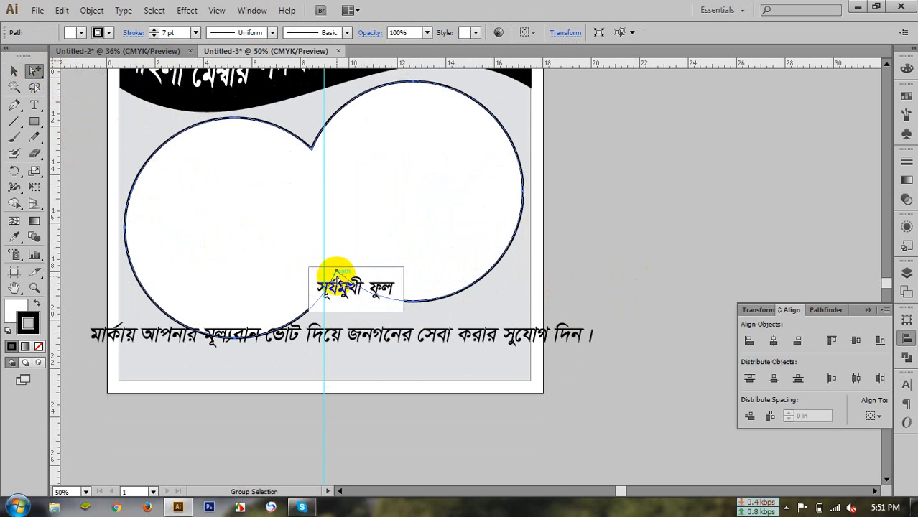
{"action": "left_click", "coordinate": [314, 273]}
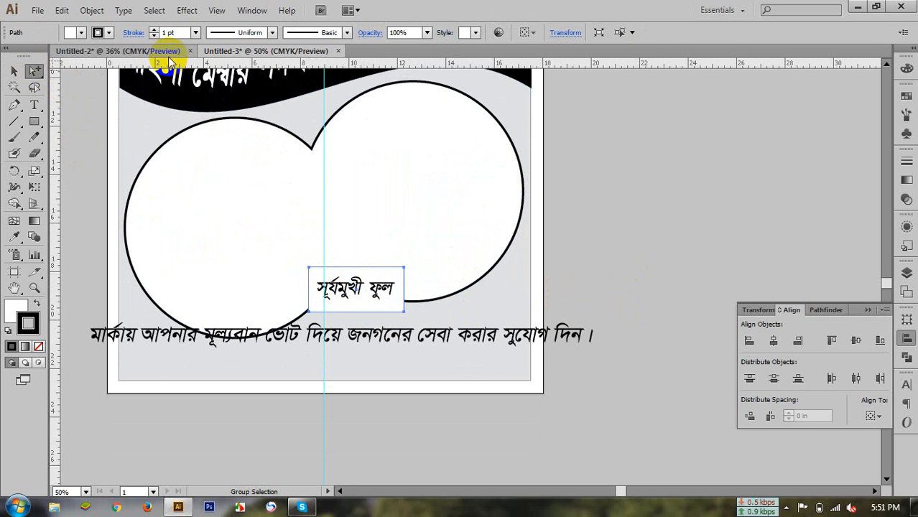
{"action": "left_click", "coordinate": [153, 31]}
{"action": "left_click", "coordinate": [153, 31]}
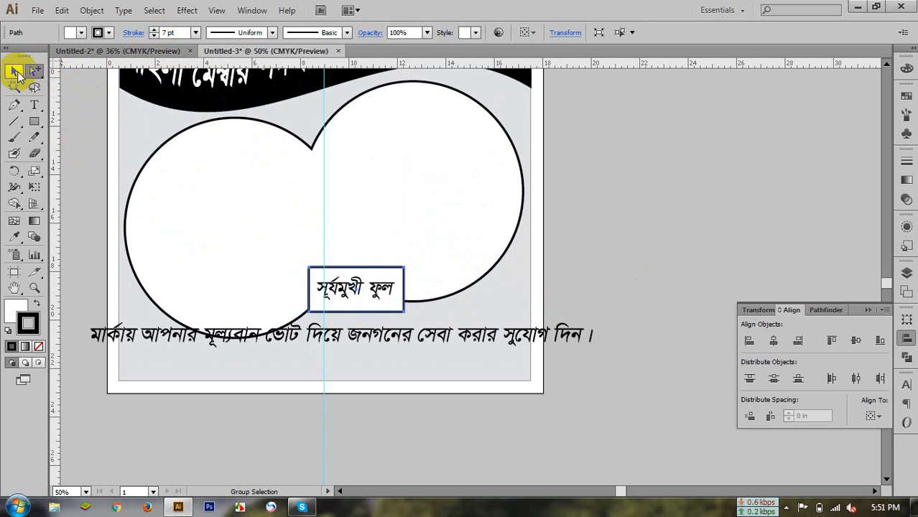
{"action": "left_click", "coordinate": [15, 72]}
{"action": "left_click", "coordinate": [99, 154]}
Move the vote appeal line slightly down and to the right, below the সূর্যমুখী ফুল label.
{"action": "scroll", "coordinate": [487, 197], "scroll_direction": "down", "scroll_amount": 2}
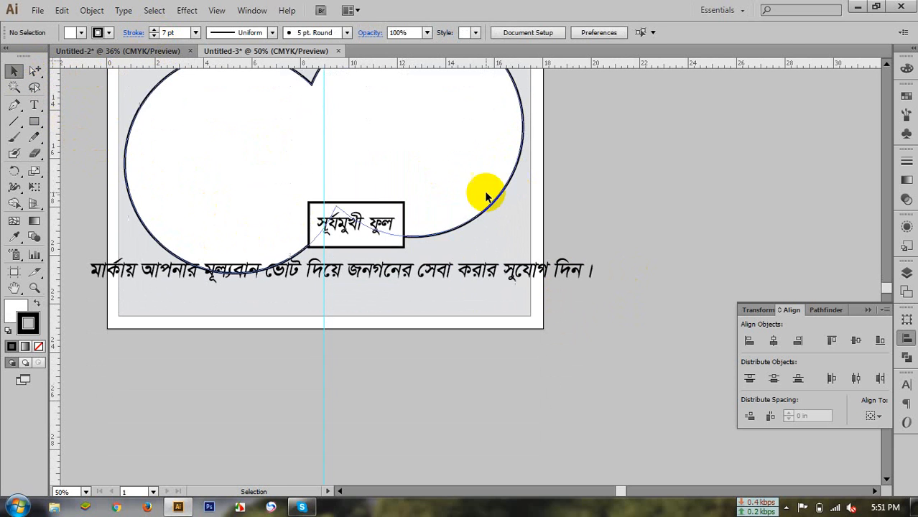
{"action": "left_click", "coordinate": [405, 268]}
{"action": "left_click_drag", "start_coordinate": [405, 268], "coordinate": [464, 280]}
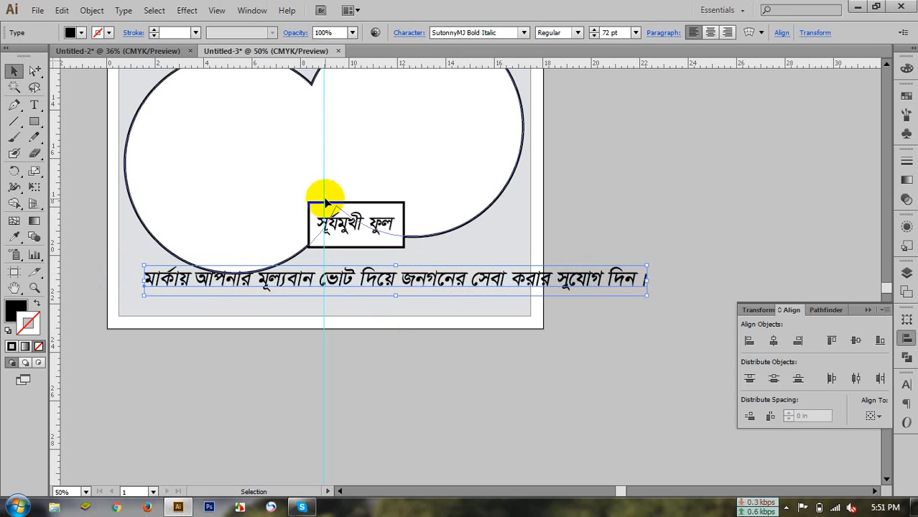
Draw a white rectangle without an outline across the full width of the grey background at its lower end.
{"action": "left_click", "coordinate": [34, 121]}
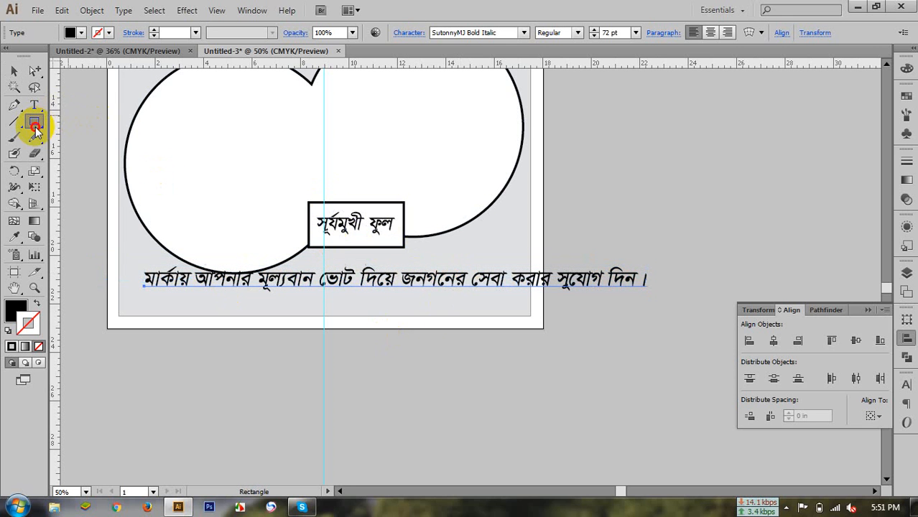
{"action": "left_click_drag", "start_coordinate": [119, 241], "coordinate": [531, 316]}
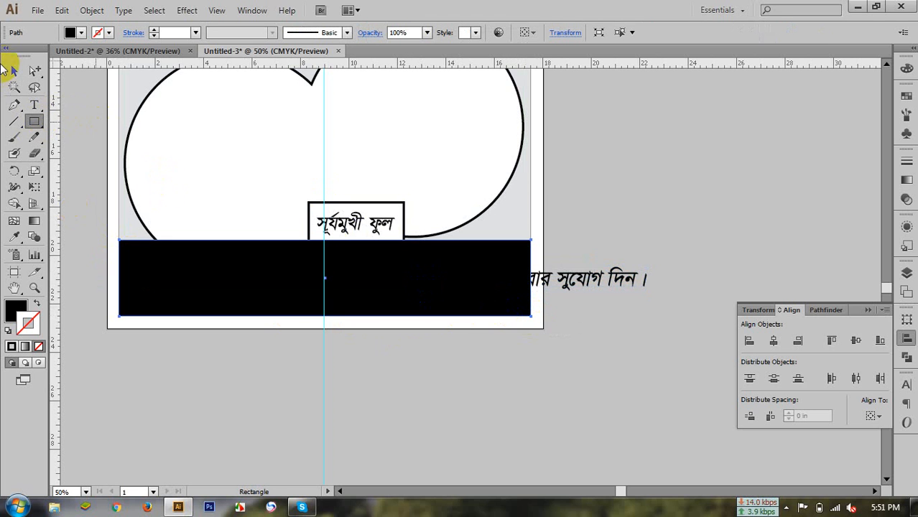
{"action": "left_click", "coordinate": [14, 72]}
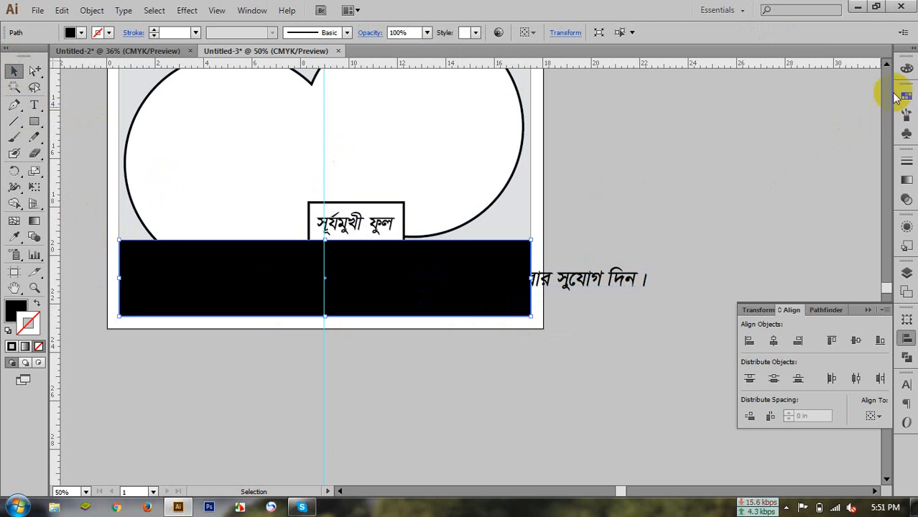
{"action": "left_click", "coordinate": [9, 330]}
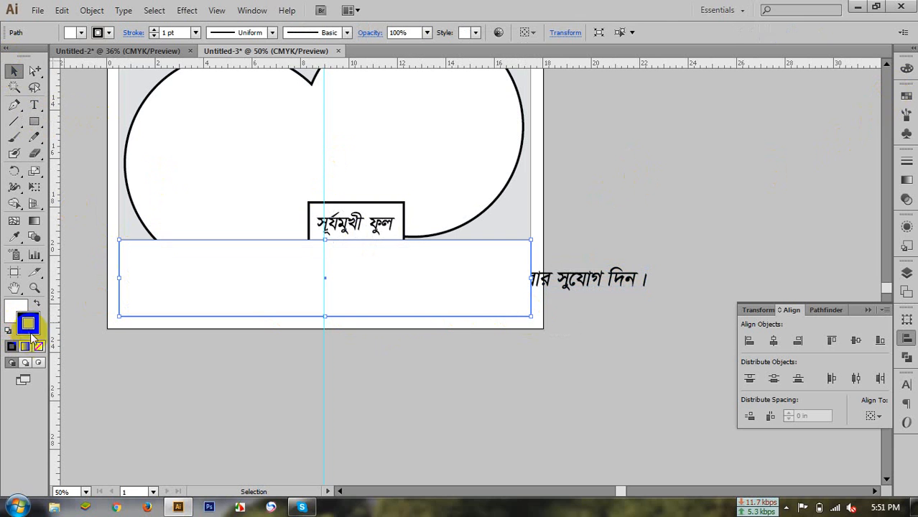
{"action": "left_click", "coordinate": [38, 347]}
{"action": "left_click", "coordinate": [553, 325]}
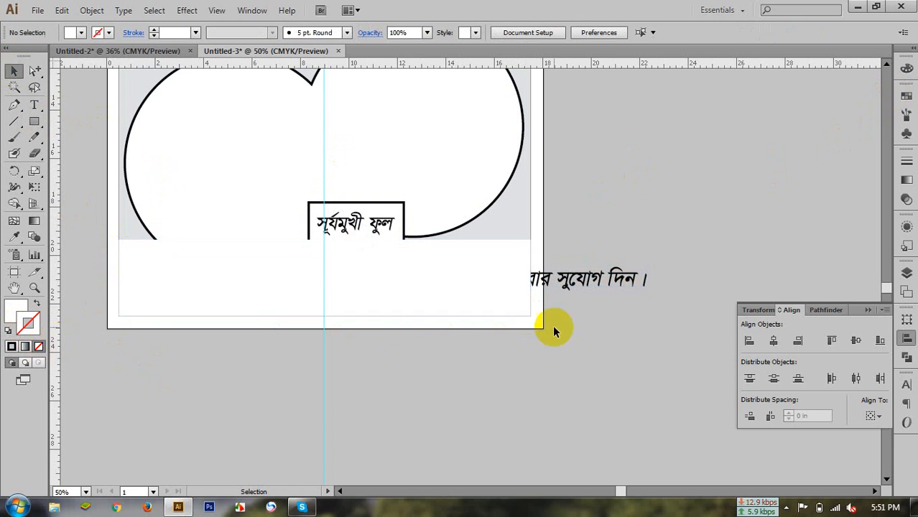
Bring the vote appeal line in front of the white strip and set its font size to 60 pt.
{"action": "left_click", "coordinate": [614, 278]}
{"action": "key", "text": "ctrl+alt"}
{"action": "key", "text": "ctrl+shift+]"}
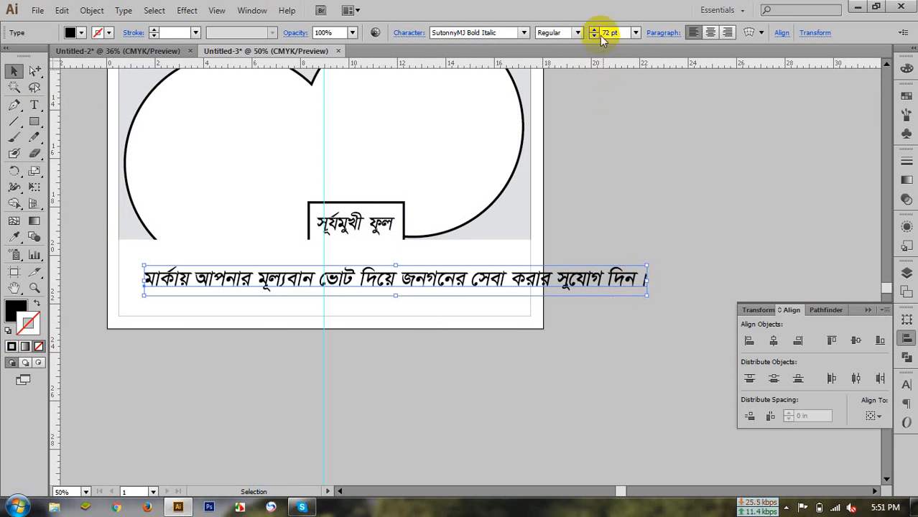
{"action": "left_click", "coordinate": [637, 34]}
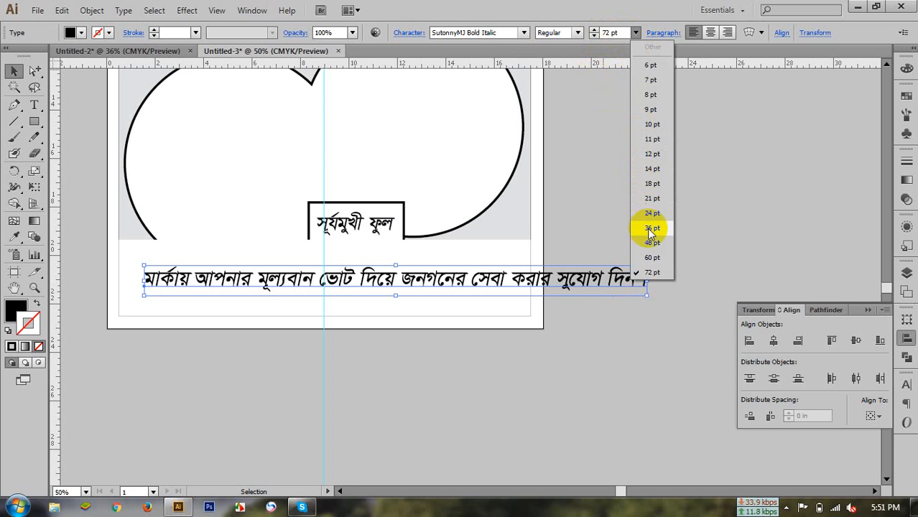
{"action": "left_click", "coordinate": [652, 258]}
Centre the vote appeal line on the vertical guide near the white strip's upper edge and narrow it to fit within the strip.
{"action": "left_click_drag", "start_coordinate": [471, 280], "coordinate": [437, 268]}
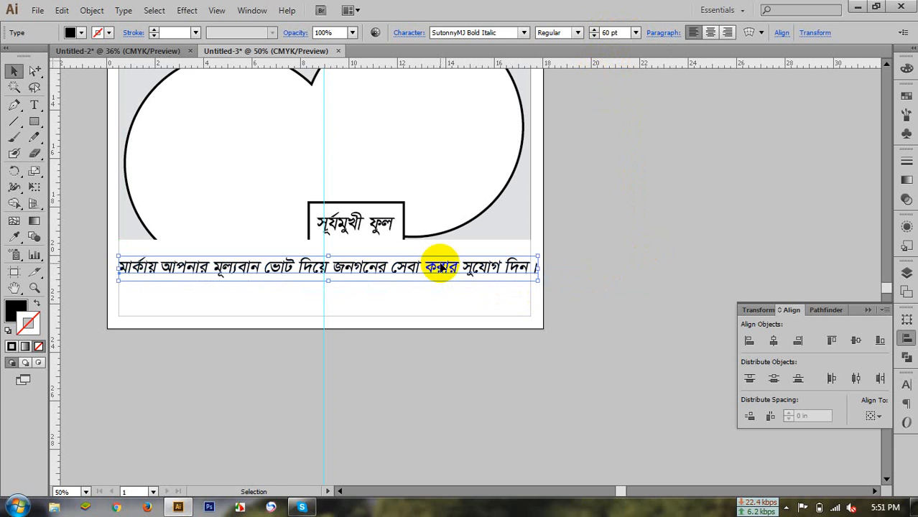
{"action": "key", "text": "shift+Left"}
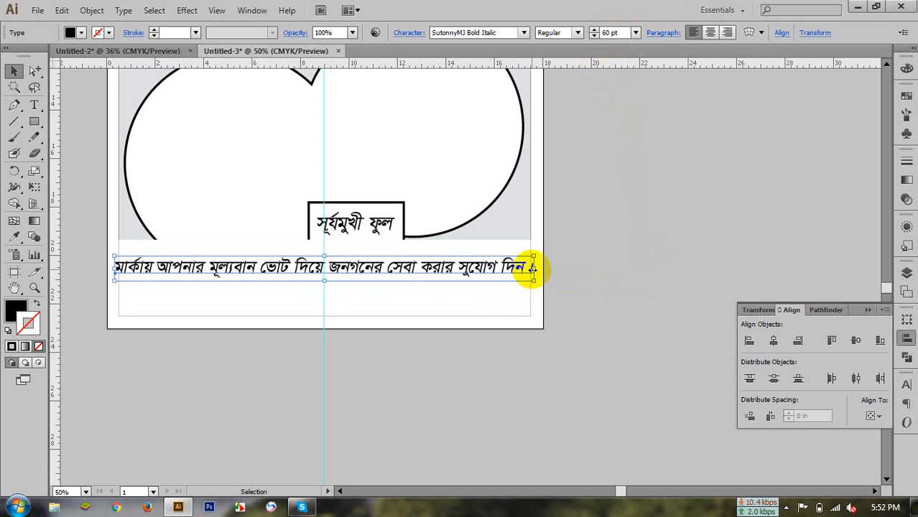
{"action": "left_click_drag", "start_coordinate": [532, 269], "coordinate": [518, 273]}
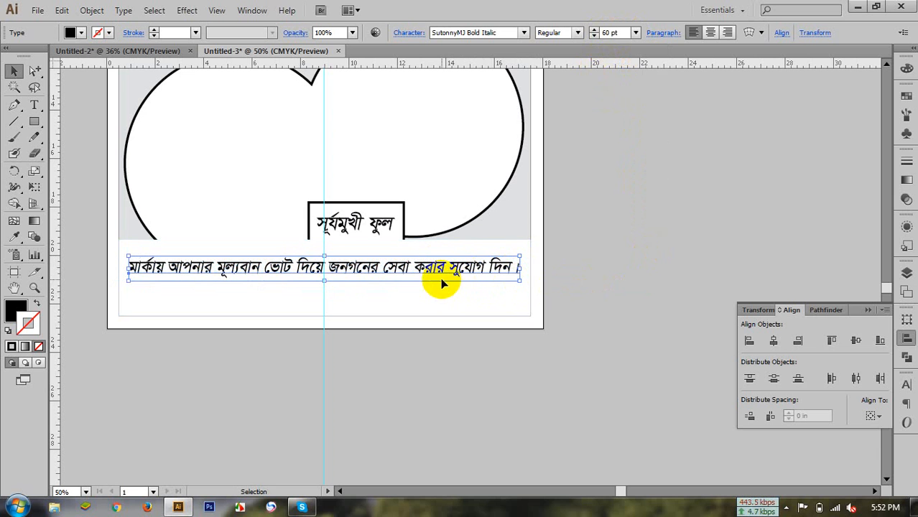
Lower the upper edge of the white strip to just beneath the সূর্যমুখী ফুল label.
{"action": "left_click", "coordinate": [305, 246]}
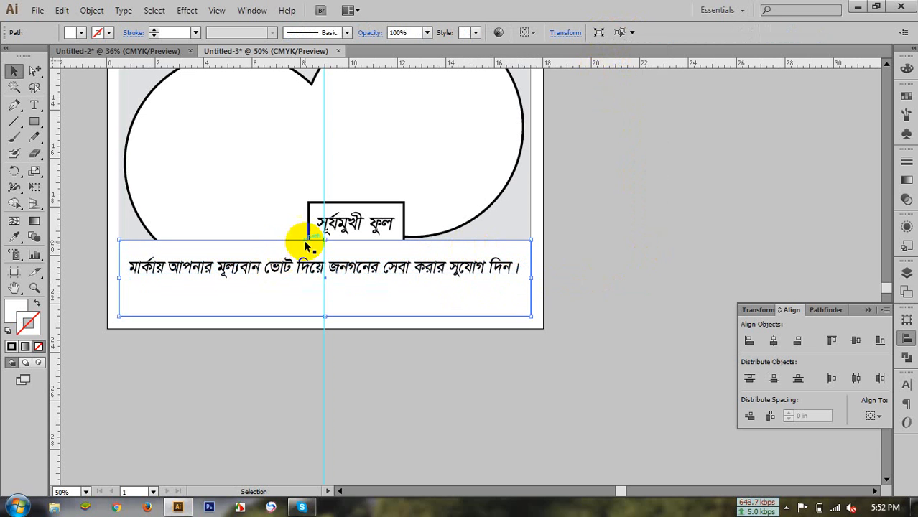
{"action": "left_click_drag", "start_coordinate": [325, 240], "coordinate": [324, 253]}
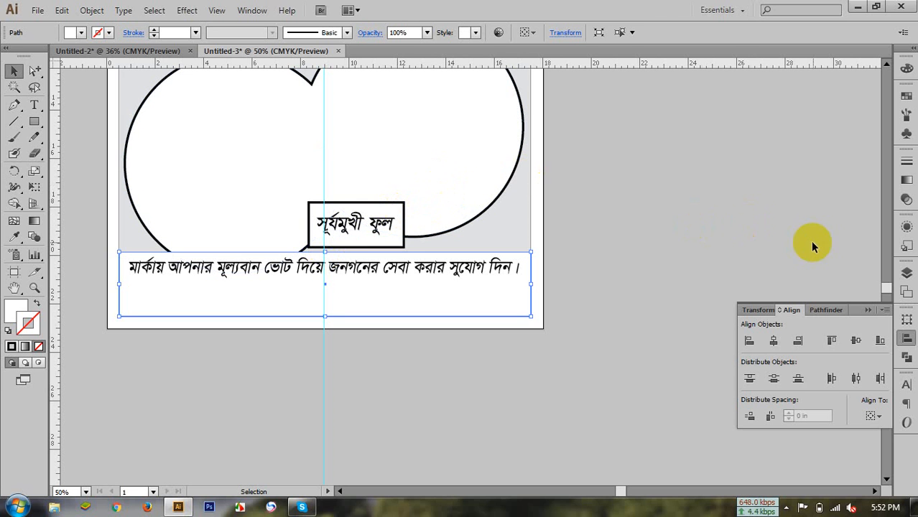
Duplicate the white strip in place, fill the copy with 18% black and lower its upper edge to leave a narrow grey band along its base.
{"action": "left_click", "coordinate": [766, 250]}
{"action": "left_click", "coordinate": [395, 302]}
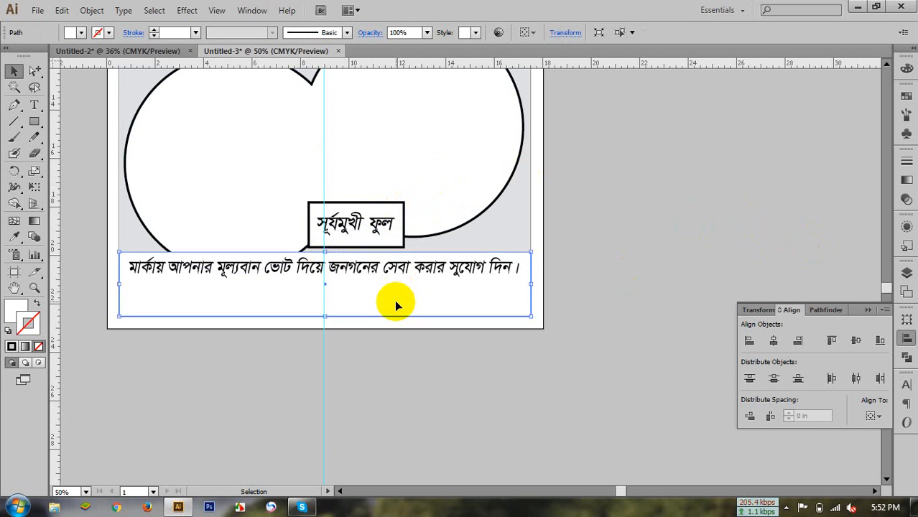
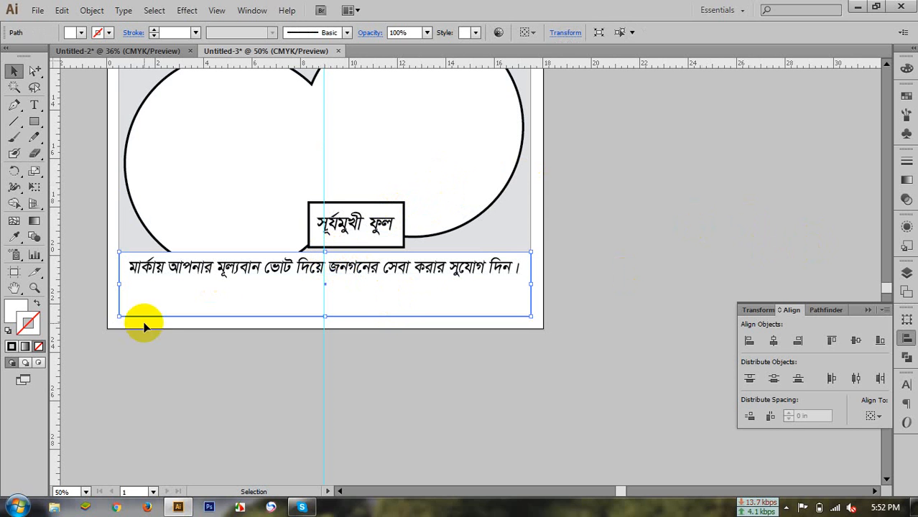
{"action": "left_click", "coordinate": [16, 307]}
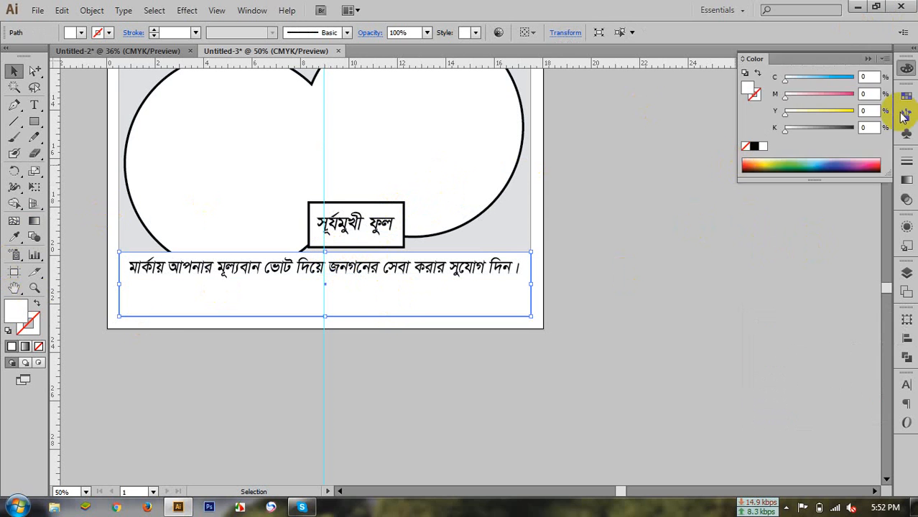
{"action": "left_click_drag", "start_coordinate": [789, 133], "coordinate": [798, 133]}
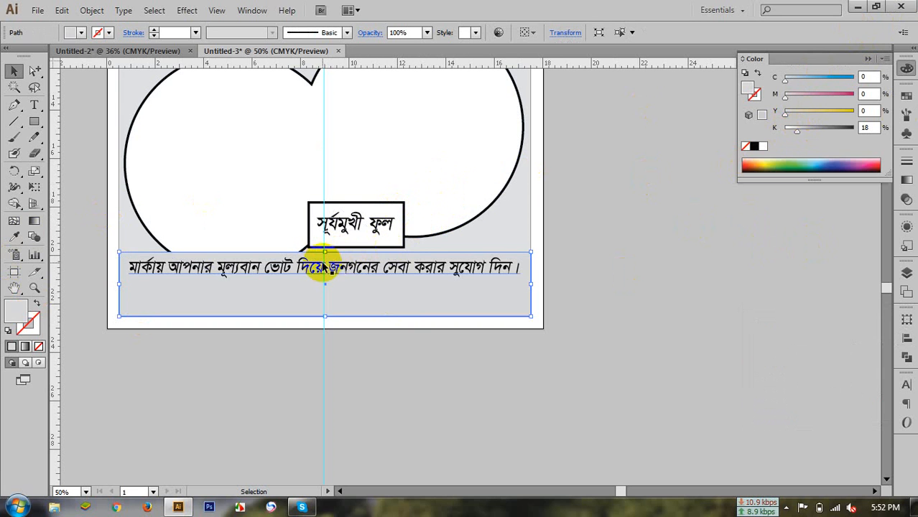
{"action": "left_click_drag", "start_coordinate": [324, 253], "coordinate": [325, 291]}
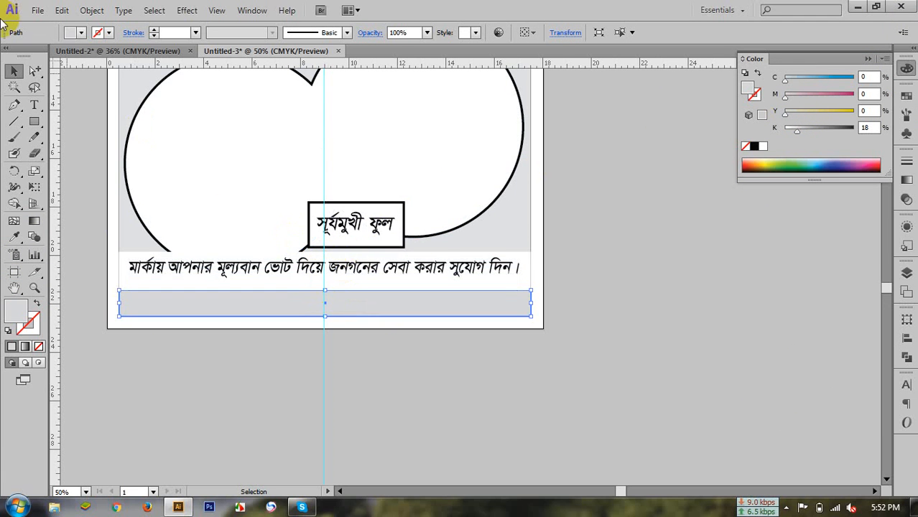
Bring the প্রচারে line from the Untitled-2 document onto the grey band of the poster and set its font size to 36 pt.
{"action": "left_click", "coordinate": [85, 51]}
{"action": "left_click", "coordinate": [375, 385]}
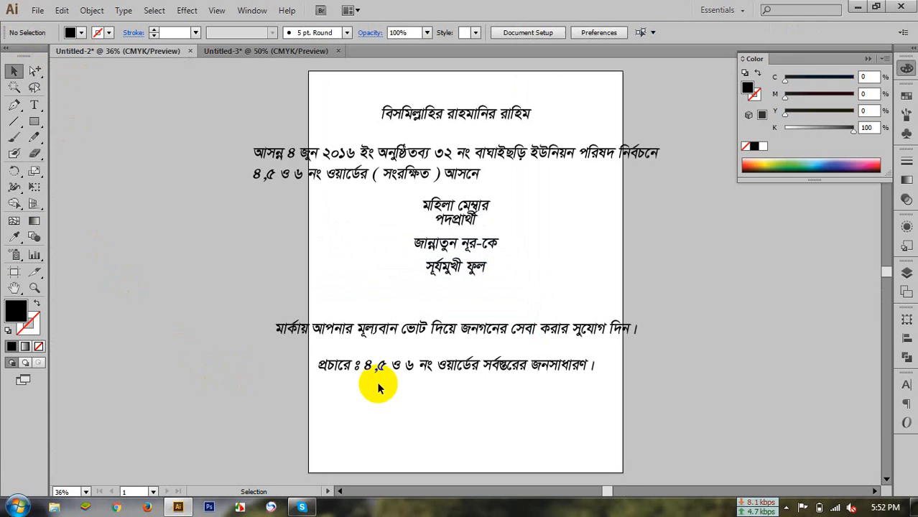
{"action": "left_click_drag", "start_coordinate": [379, 372], "coordinate": [220, 309]}
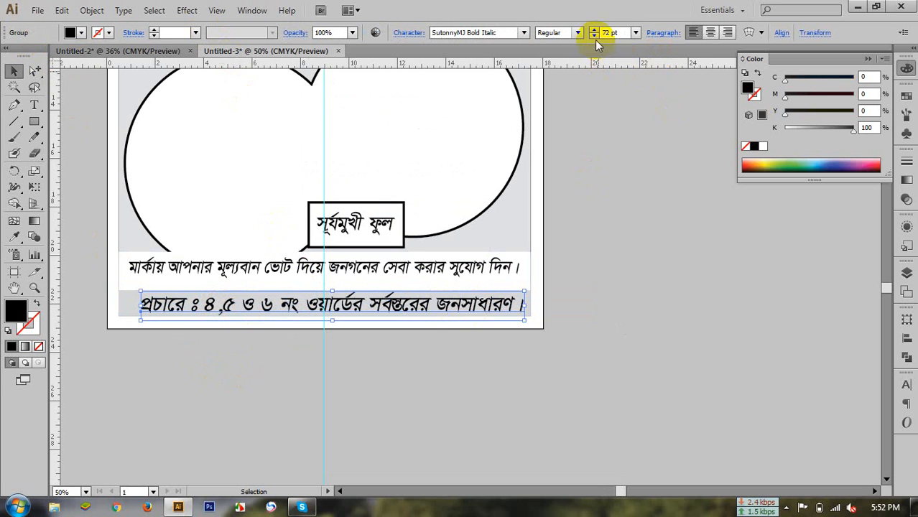
{"action": "left_click", "coordinate": [635, 32]}
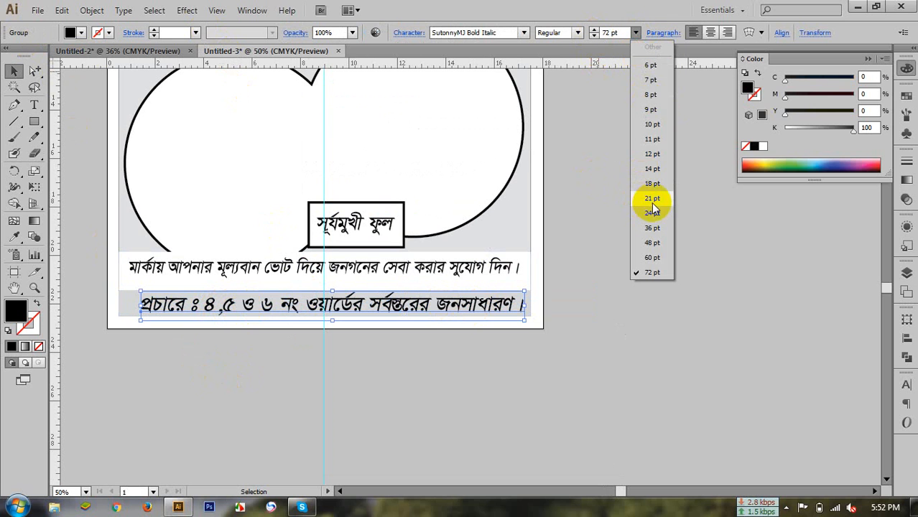
{"action": "left_click", "coordinate": [652, 227]}
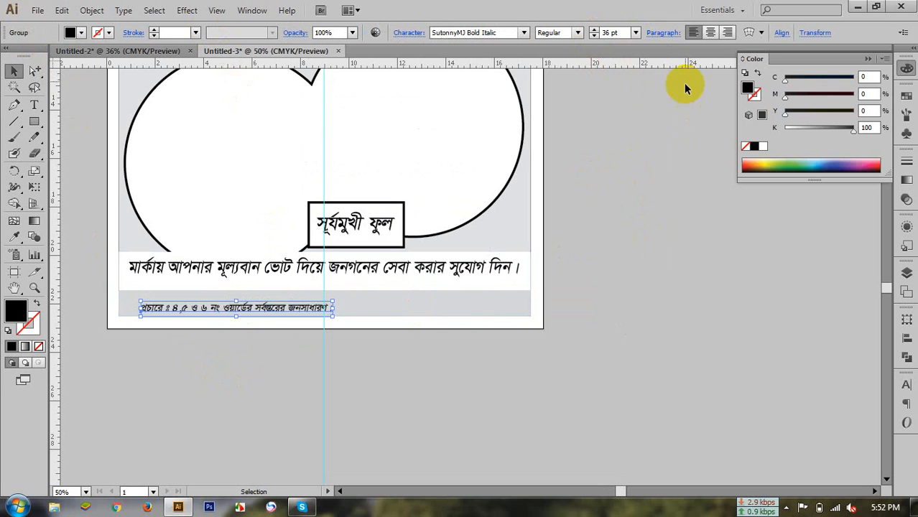
Centre-align the প্রচারে line and shift it until it is centred on the vertical guide within the grey band.
{"action": "key", "text": "shift+Right"}
{"action": "key", "text": "shift+Right"}
{"action": "key", "text": "shift+Right"}
{"action": "key", "text": "shift+Right"}
{"action": "key", "text": "shift+Right"}
{"action": "key", "text": "shift+Right"}
{"action": "key", "text": "shift+Right"}
{"action": "key", "text": "shift+Right"}
{"action": "key", "text": "shift+Right"}
{"action": "key", "text": "shift+Right"}
{"action": "key", "text": "shift+Right"}
{"action": "key", "text": "shift+Right"}
{"action": "key", "text": "shift+Right"}
{"action": "key", "text": "shift+Right"}
{"action": "key", "text": "shift+Right"}
{"action": "key", "text": "shift+Right"}
{"action": "key", "text": "shift+Right"}
{"action": "key", "text": "shift+Right"}
{"action": "key", "text": "shift+Right"}
{"action": "key", "text": "shift+Right"}
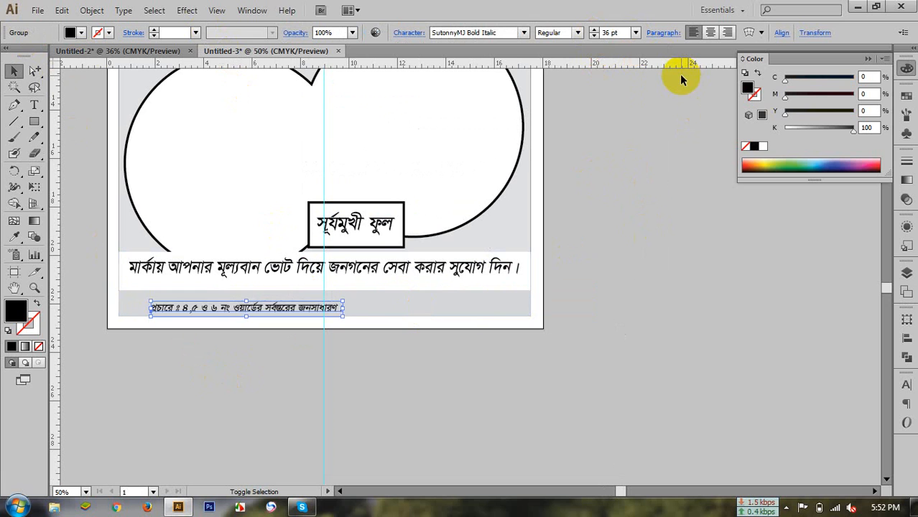
{"action": "key", "text": "shift+Right"}
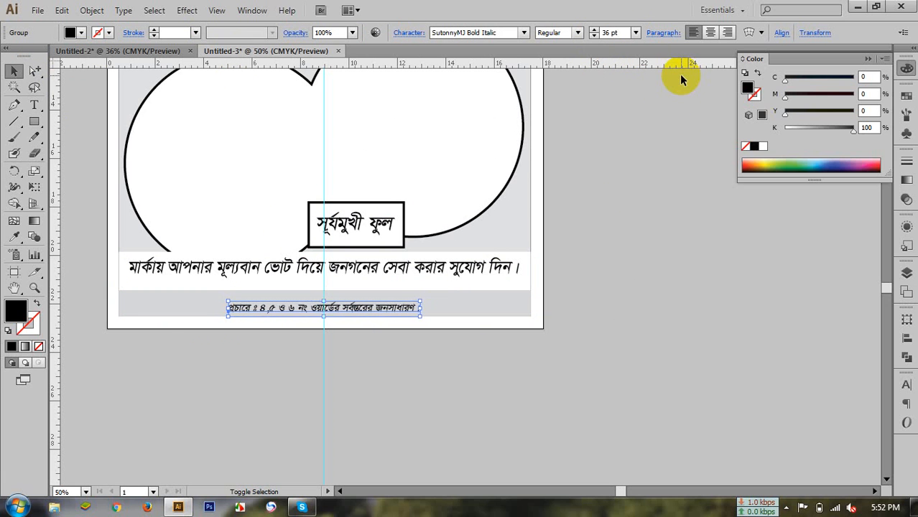
{"action": "left_click", "coordinate": [710, 33]}
{"action": "key", "text": "shift+Right"}
{"action": "key", "text": "shift+Right"}
{"action": "key", "text": "shift+Right"}
{"action": "key", "text": "shift+Right"}
{"action": "key", "text": "shift+Right"}
{"action": "key", "text": "shift+Right"}
{"action": "key", "text": "shift+Right"}
{"action": "key", "text": "shift+Right"}
{"action": "key", "text": "shift+Right"}
{"action": "key", "text": "shift+Right"}
{"action": "key", "text": "shift+Right"}
{"action": "key", "text": "shift+Right"}
{"action": "key", "text": "shift+Right"}
{"action": "key", "text": "shift+Right"}
{"action": "key", "text": "shift+Right"}
{"action": "key", "text": "shift+Right"}
{"action": "key", "text": "shift+Right"}
{"action": "key", "text": "shift+Right"}
{"action": "key", "text": "shift+Right"}
{"action": "key", "text": "shift+Right"}
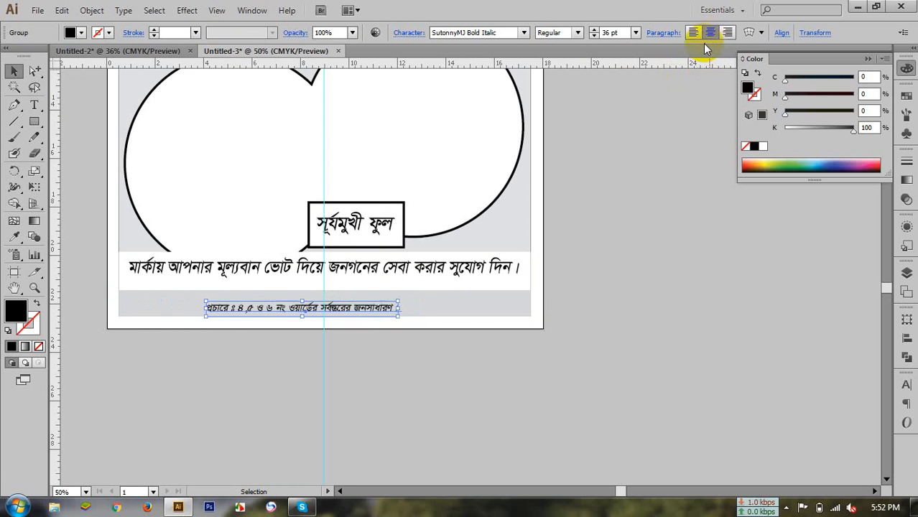
{"action": "key", "text": "shift+Right"}
{"action": "key", "text": "shift+Right"}
{"action": "key", "text": "shift+Right"}
{"action": "key", "text": "shift+Right"}
{"action": "key", "text": "shift+Right"}
{"action": "key", "text": "shift+Right"}
{"action": "key", "text": "shift+Left"}
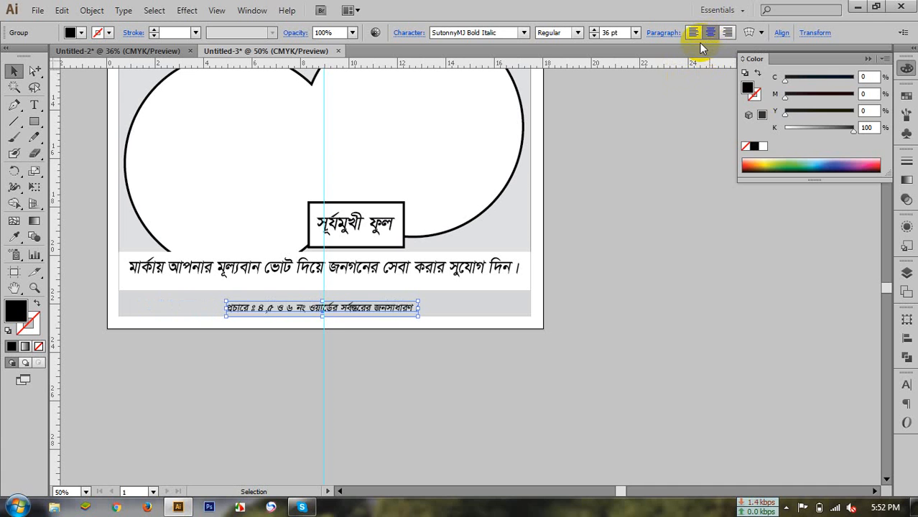
{"action": "key", "text": "Right"}
{"action": "key", "text": "Right"}
{"action": "key", "text": "Right"}
{"action": "key", "text": "Right"}
{"action": "key", "text": "Right"}
{"action": "key", "text": "Right"}
{"action": "key", "text": "Right"}
{"action": "key", "text": "Right"}
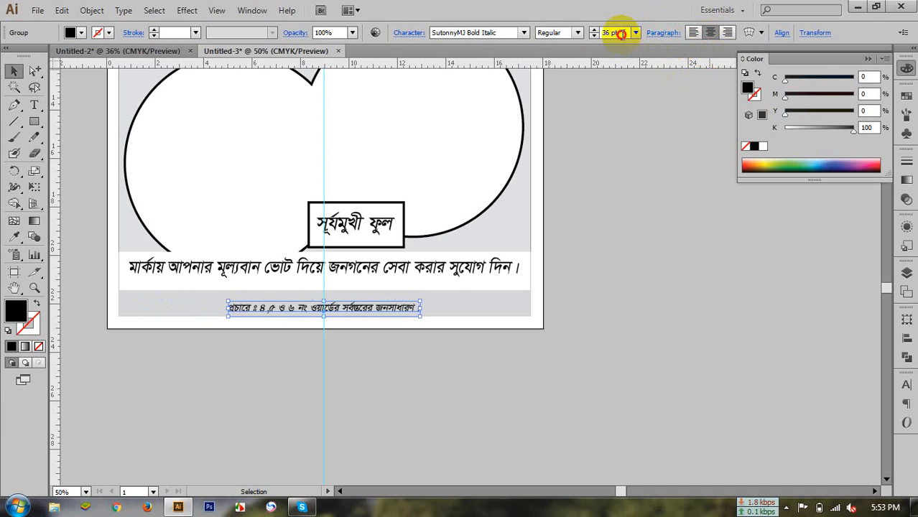
Set the প্রচারে line's font size to 50 pt.
{"action": "left_click", "coordinate": [621, 33]}
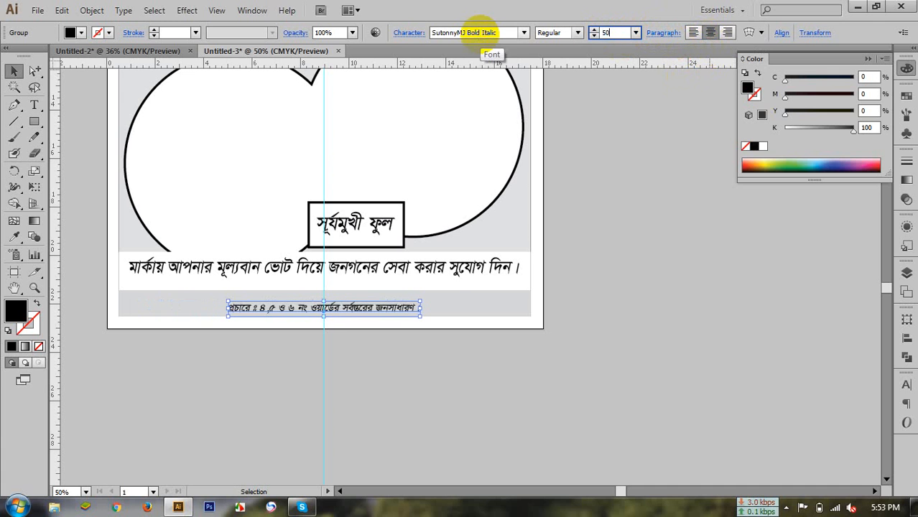
{"action": "type", "text": "50"}
{"action": "key", "text": "Return"}
Lower the upper edge of the grey band to just above the প্রচারে line.
{"action": "left_click", "coordinate": [467, 296]}
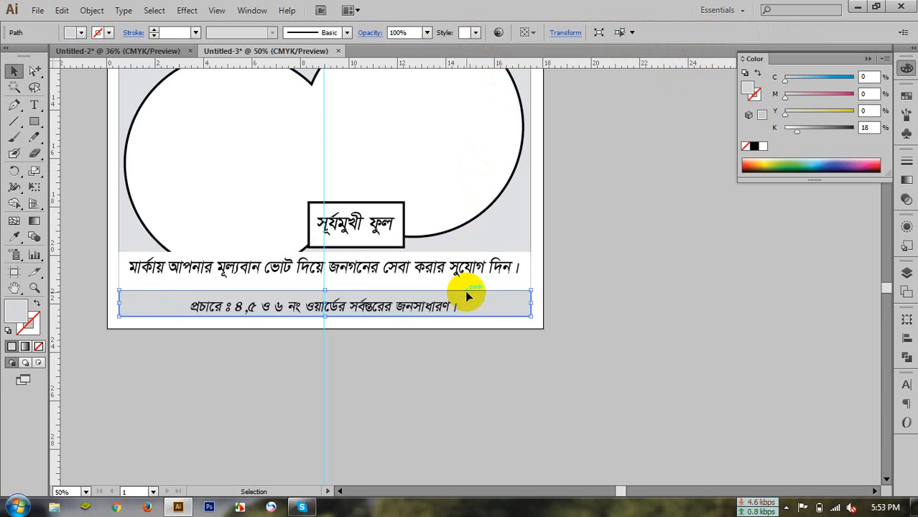
{"action": "left_click", "coordinate": [342, 304], "text": "ctrl"}
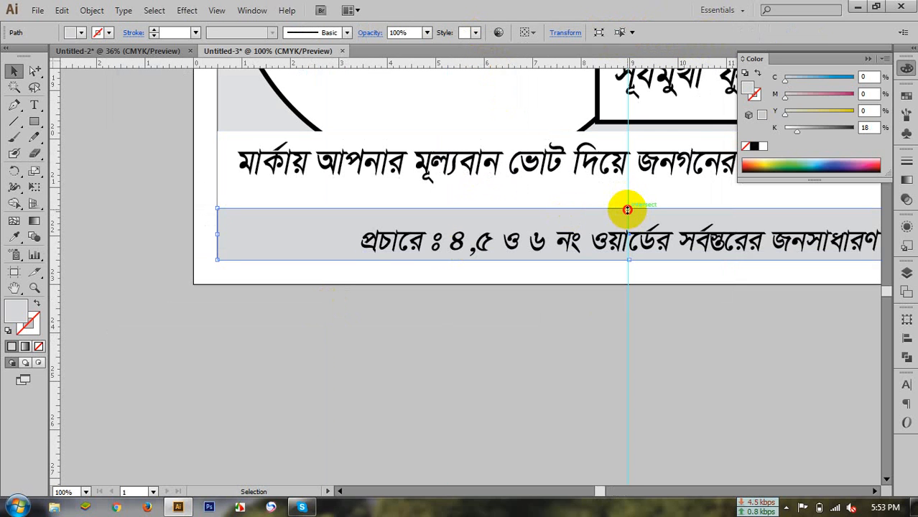
{"action": "left_click_drag", "start_coordinate": [628, 209], "coordinate": [625, 223]}
Break the vote appeal text into two lines after the word জনগনের.
{"action": "left_click", "coordinate": [618, 183]}
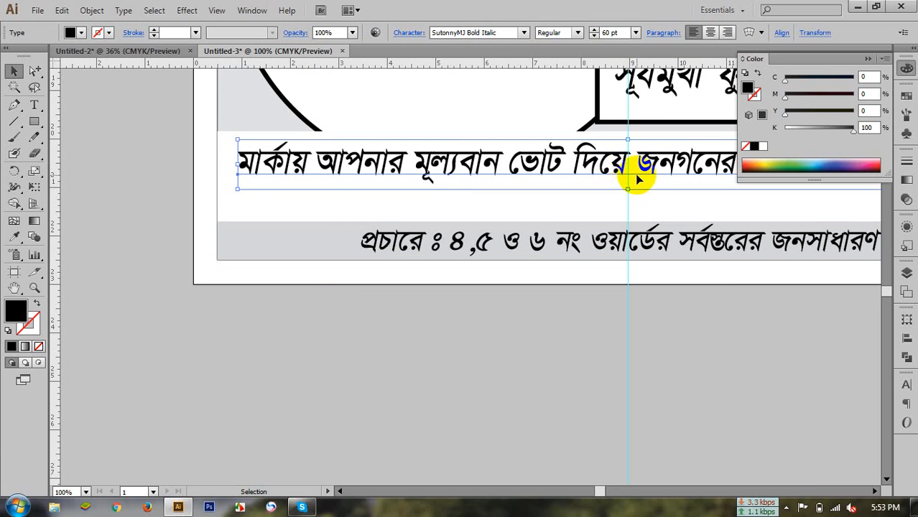
{"action": "key", "text": "ctrl+minus"}
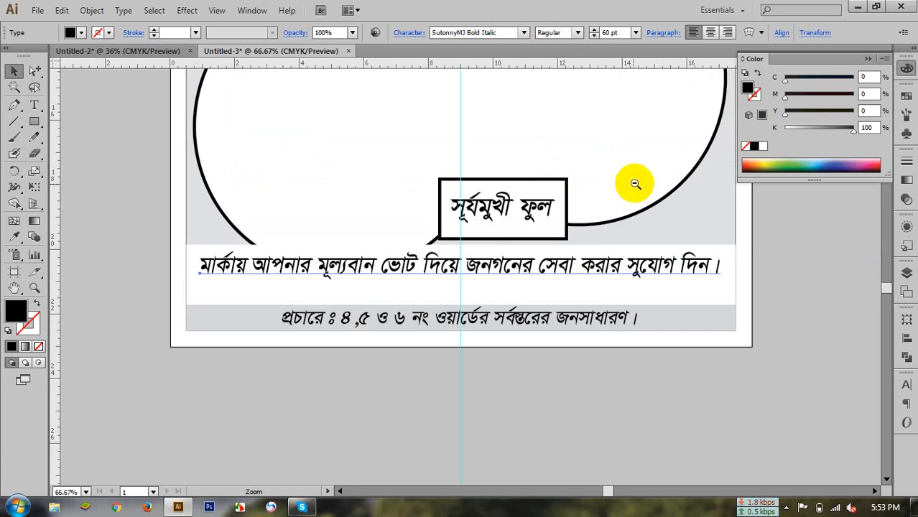
{"action": "double_click", "coordinate": [532, 271]}
{"action": "key", "text": "Return"}
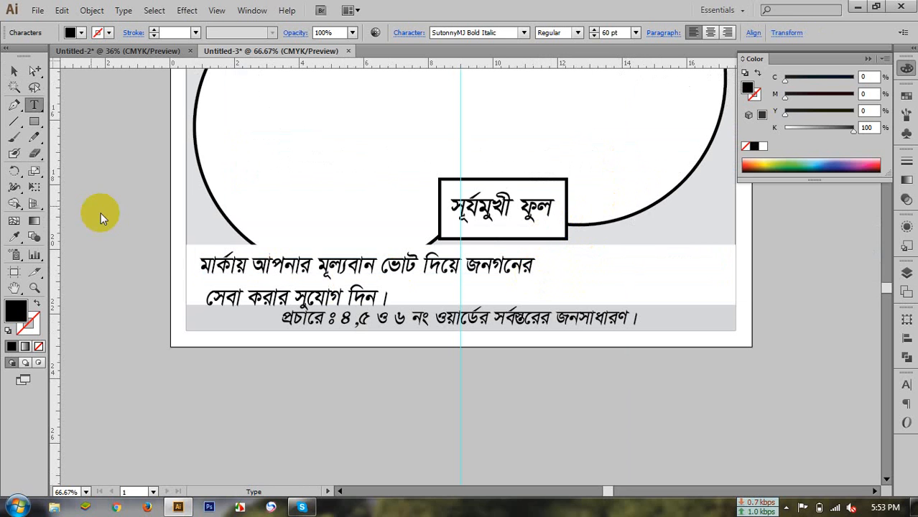
{"action": "left_click", "coordinate": [13, 70]}
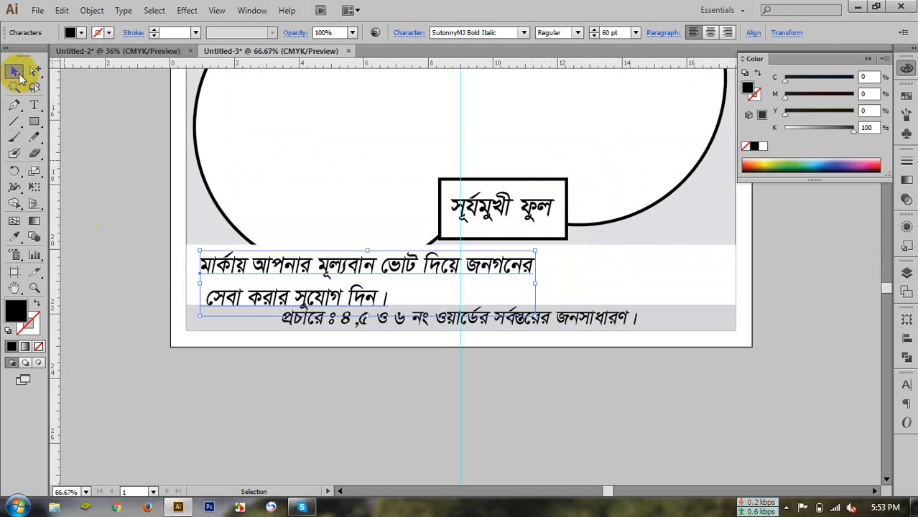
Centre-align the two-line vote appeal text, move it back onto the vertical guide and raise it slightly within the white strip.
{"action": "left_click", "coordinate": [709, 32]}
{"action": "key", "text": "shift+Right"}
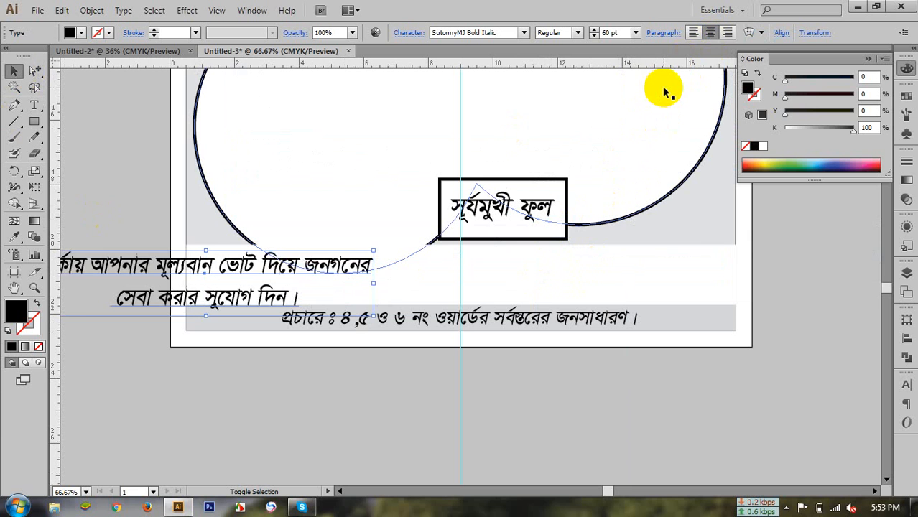
{"action": "key", "text": "shift+Right"}
{"action": "key", "text": "shift+Right"}
{"action": "key", "text": "shift+Right"}
{"action": "key", "text": "shift+Right"}
{"action": "key", "text": "shift+Right"}
{"action": "key", "text": "shift+Right"}
{"action": "key", "text": "shift+Right"}
{"action": "key", "text": "shift+Right"}
{"action": "key", "text": "shift+Right"}
{"action": "key", "text": "shift+Right"}
{"action": "key", "text": "shift+Right"}
{"action": "key", "text": "shift+Right"}
{"action": "key", "text": "shift+Right"}
{"action": "key", "text": "shift+Right"}
{"action": "key", "text": "shift+Right"}
{"action": "key", "text": "shift+Right"}
{"action": "key", "text": "shift+Right"}
{"action": "key", "text": "shift+Right"}
{"action": "key", "text": "shift+Right"}
{"action": "key", "text": "shift+Right"}
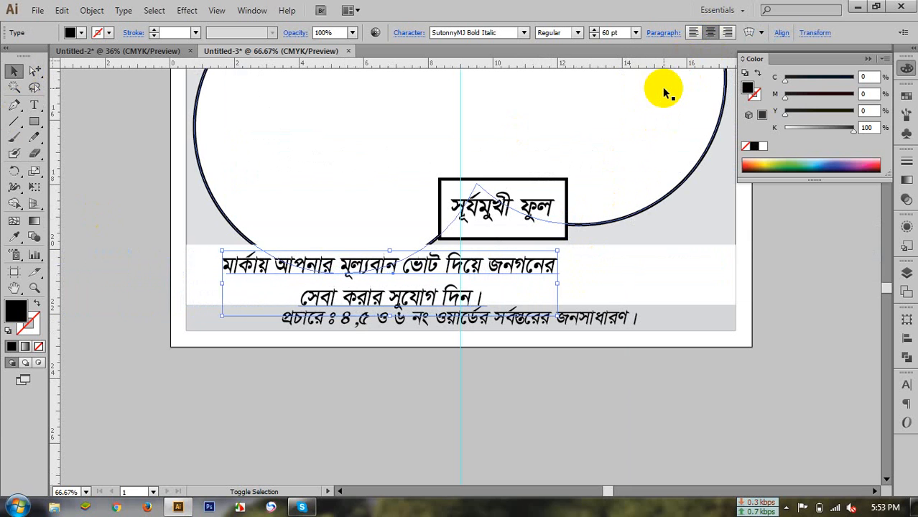
{"action": "key", "text": "shift+Right"}
{"action": "key", "text": "shift+Right"}
{"action": "key", "text": "shift+Right"}
{"action": "key", "text": "shift+Right"}
{"action": "key", "text": "shift+Right"}
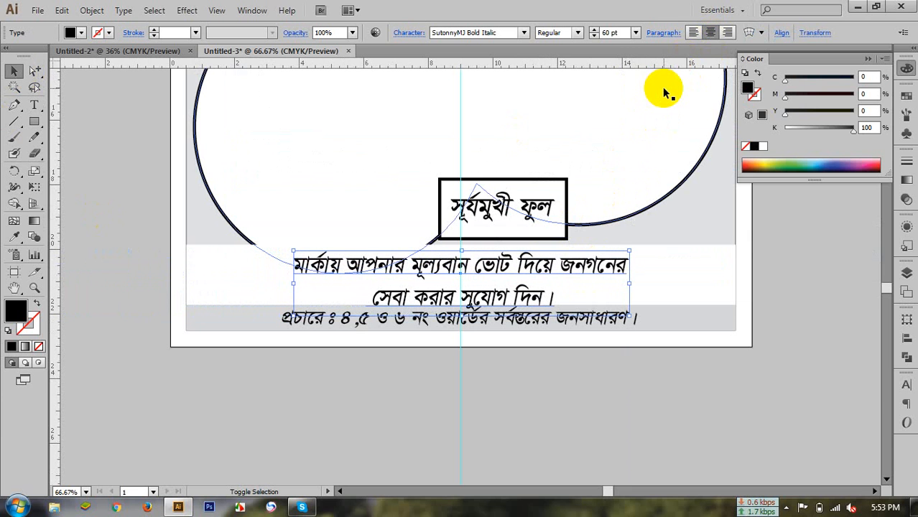
{"action": "key", "text": "shift+Up"}
{"action": "key", "text": "shift+Right"}
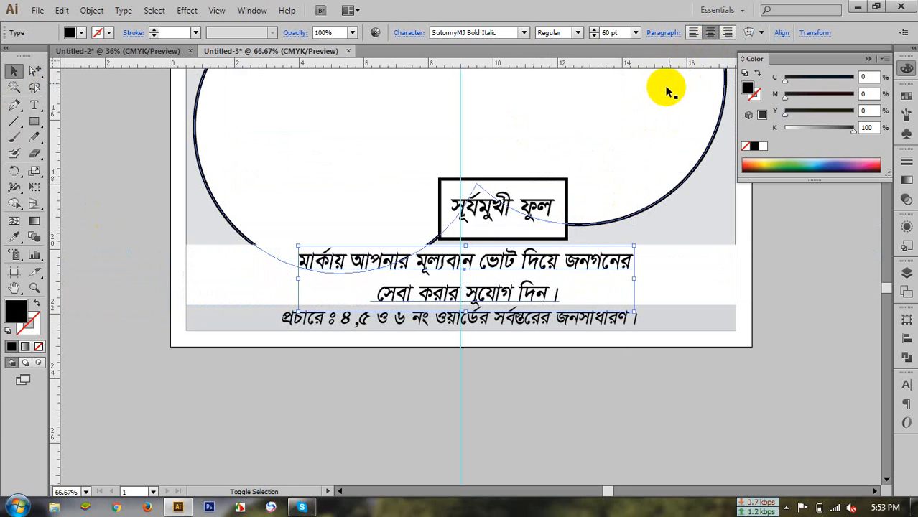
Set the vote appeal text's font size to 64 pt and stretch it symmetrically to about 124% horizontal scale.
{"action": "left_click", "coordinate": [594, 30]}
{"action": "left_click", "coordinate": [594, 30]}
{"action": "left_click", "coordinate": [594, 30]}
{"action": "left_click", "coordinate": [594, 30]}
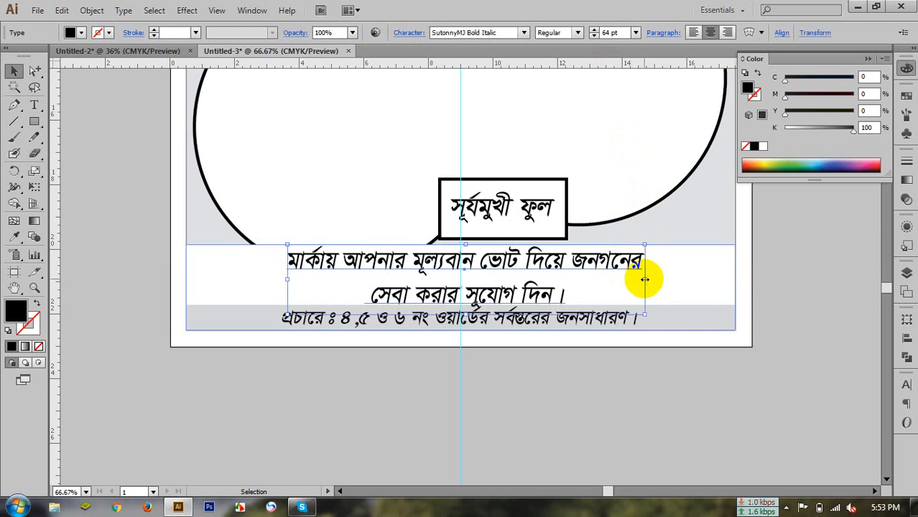
{"action": "left_click_drag", "start_coordinate": [645, 279], "coordinate": [704, 279]}
{"action": "key", "text": "super"}
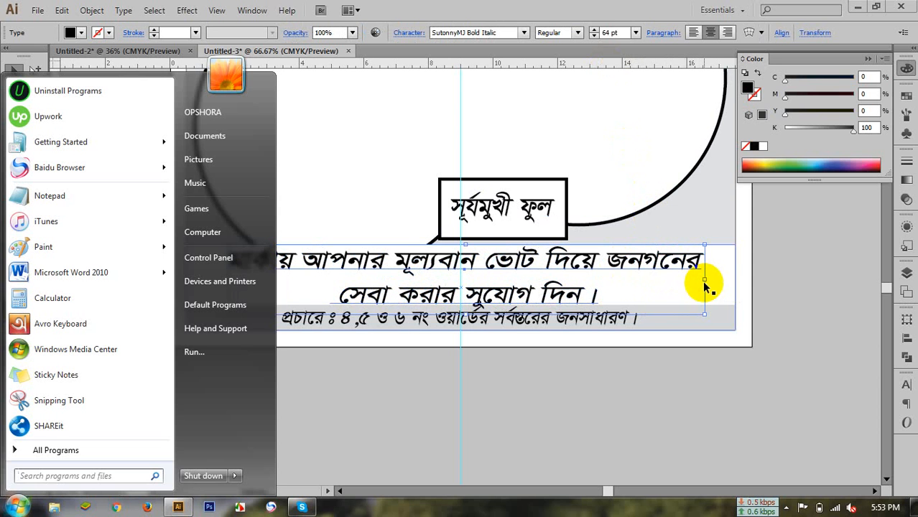
{"action": "key", "text": "super"}
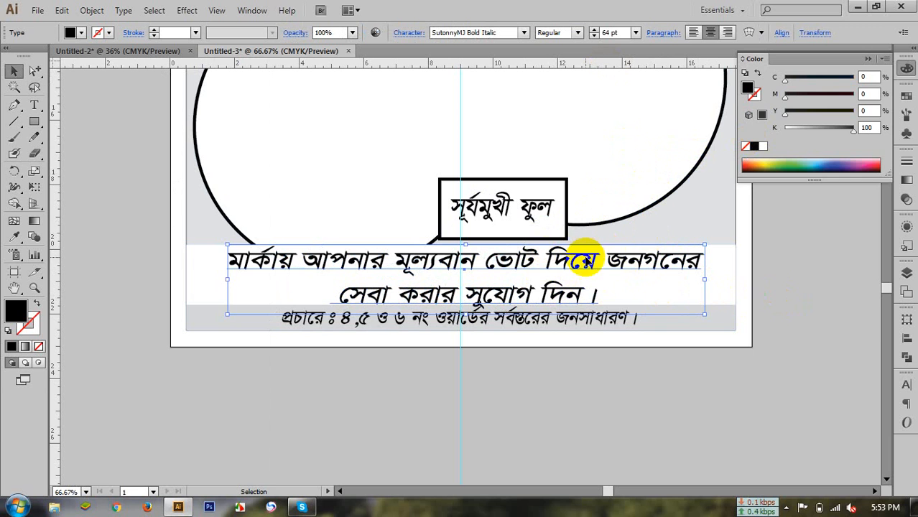
Tighten the vote appeal text's leading to 62 pt so that both lines fit within the white strip.
{"action": "key", "text": "ctrl"}
{"action": "key", "text": "ctrl+t"}
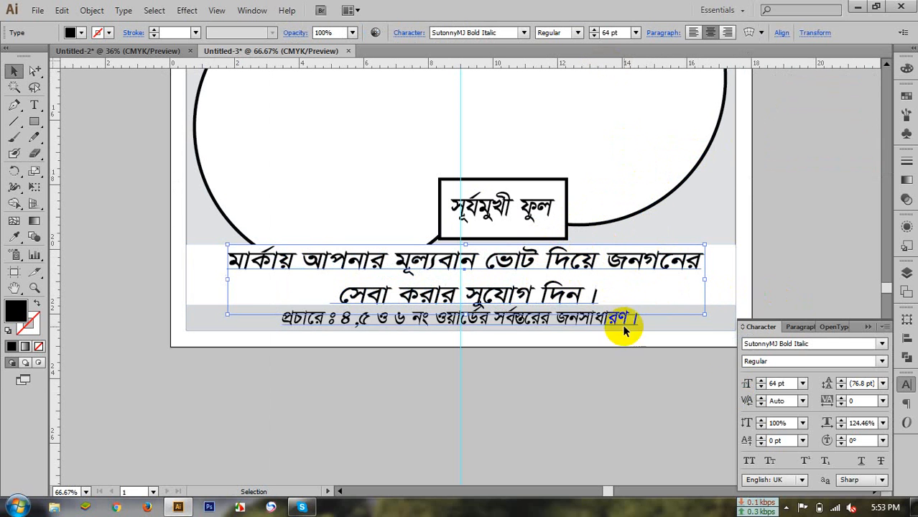
{"action": "left_click", "coordinate": [840, 387]}
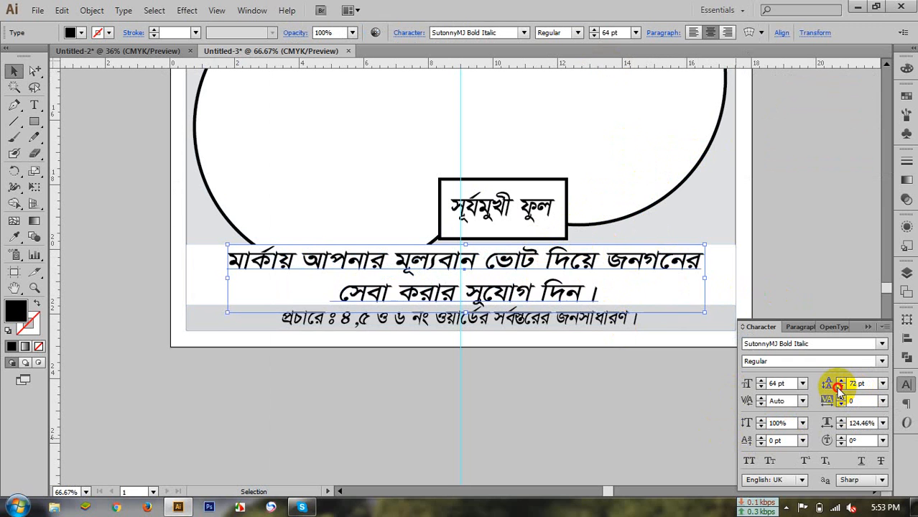
{"action": "left_click", "coordinate": [839, 388]}
{"action": "left_click", "coordinate": [840, 389]}
{"action": "left_click", "coordinate": [840, 388]}
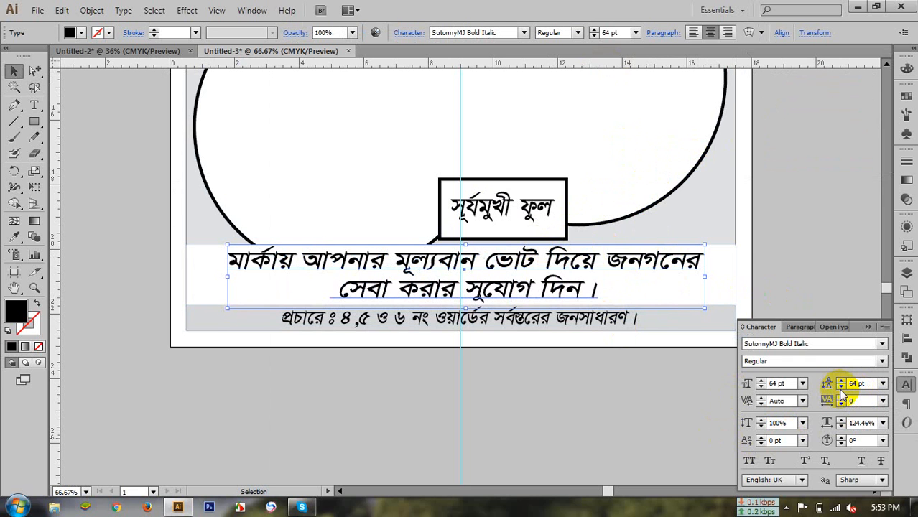
{"action": "left_click", "coordinate": [840, 388]}
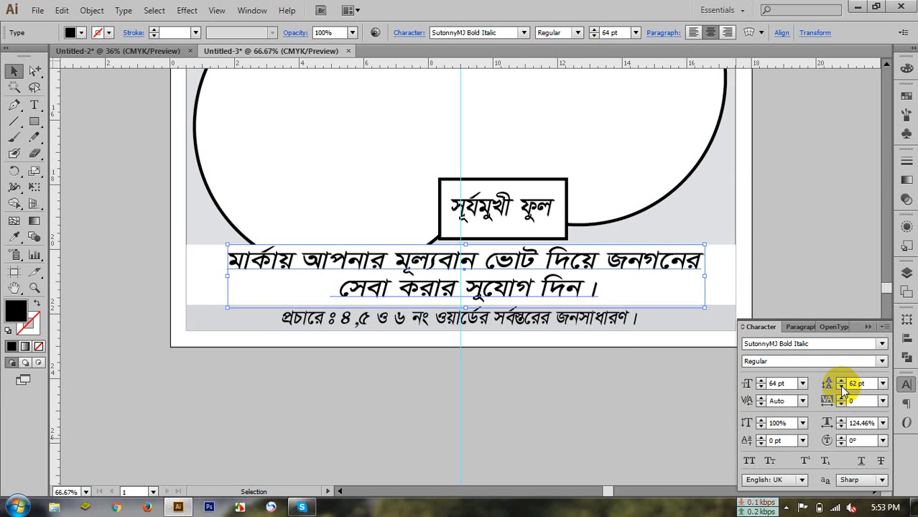
{"action": "left_click", "coordinate": [826, 282]}
{"action": "scroll", "coordinate": [464, 136], "scroll_direction": "up", "scroll_amount": 2}
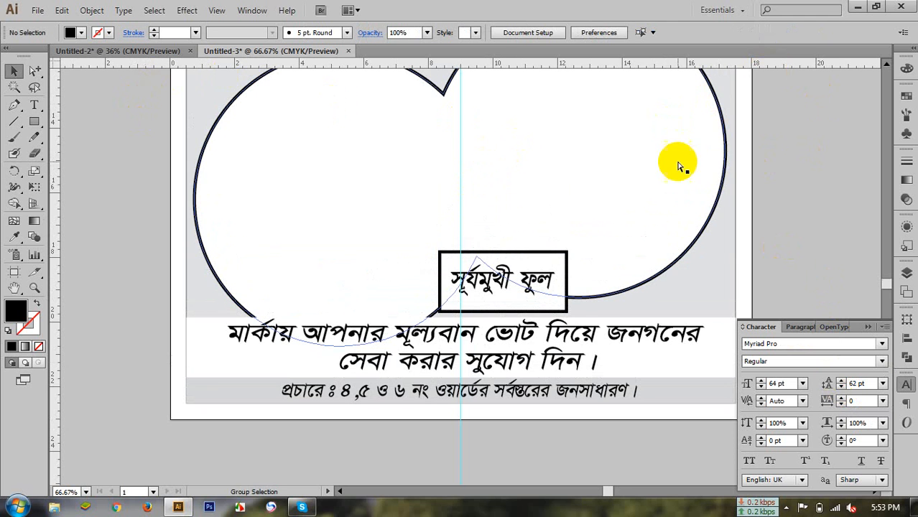
{"action": "left_click", "coordinate": [519, 194], "text": "alt"}
{"action": "left_click", "coordinate": [520, 197], "text": "alt"}
{"action": "key", "text": "alt+space"}
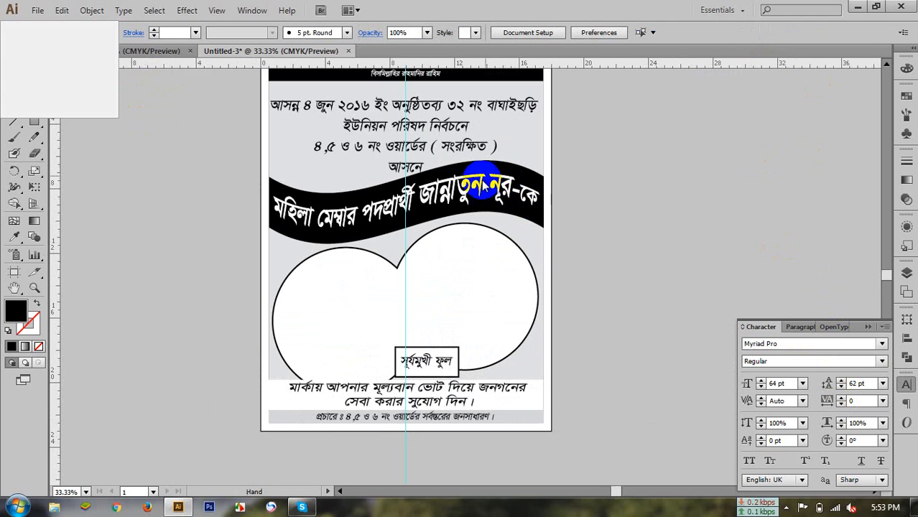
{"action": "key", "text": "Escape"}
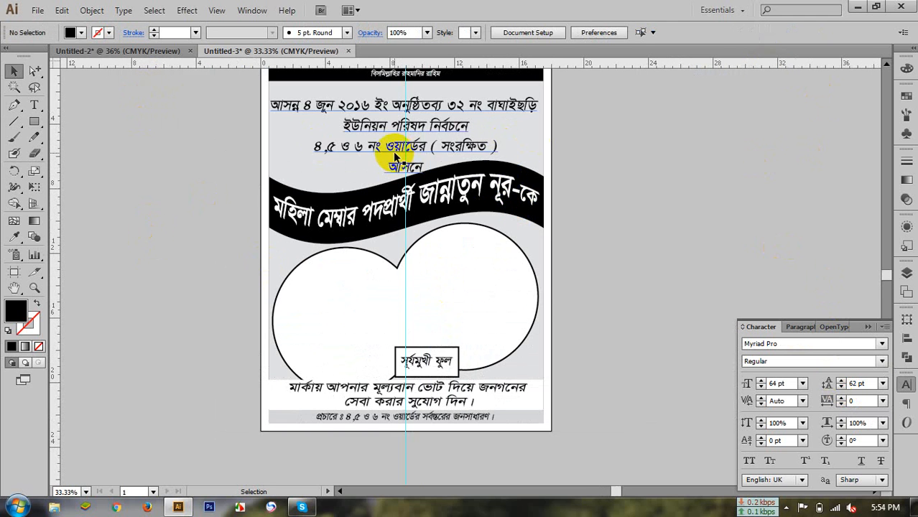
Set the leading of the four-line election text above the wavy band to 74 pt.
{"action": "left_click", "coordinate": [393, 156]}
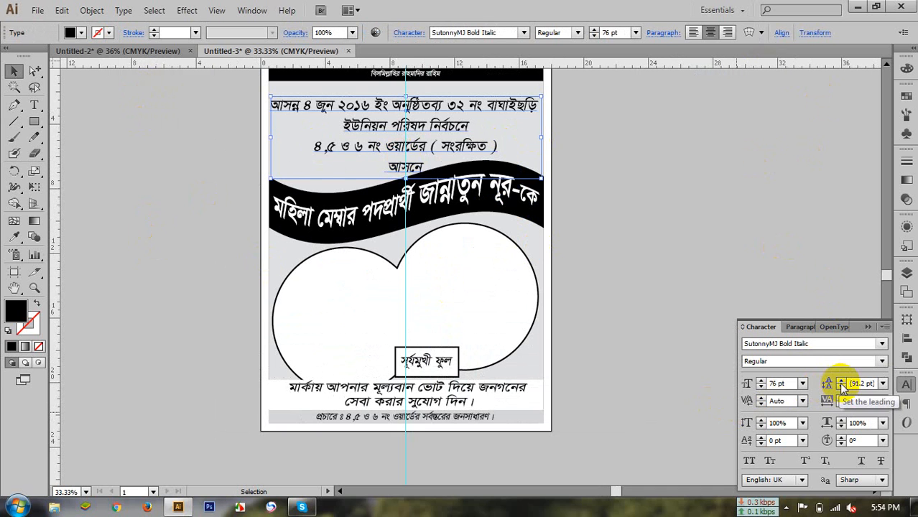
{"action": "left_click", "coordinate": [842, 388]}
{"action": "left_click", "coordinate": [841, 387]}
{"action": "left_click", "coordinate": [841, 387]}
{"action": "left_click", "coordinate": [841, 387]}
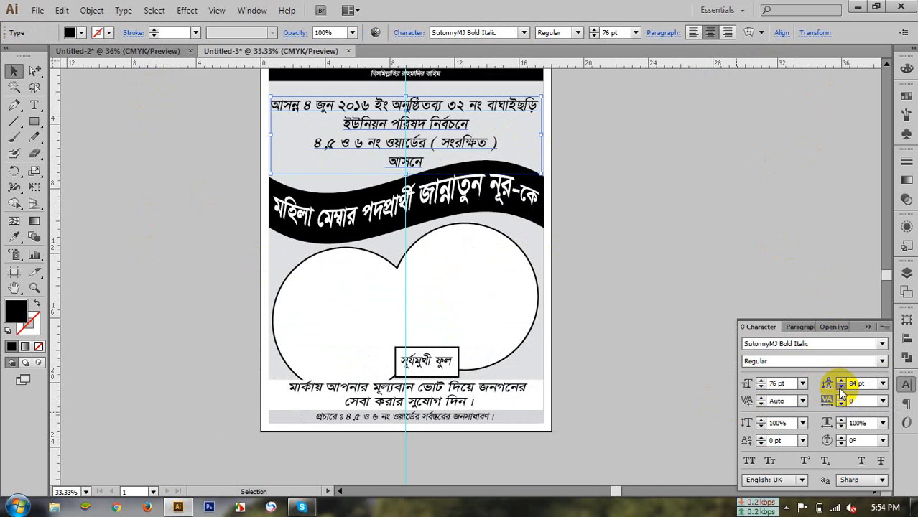
{"action": "left_click", "coordinate": [841, 388]}
{"action": "left_click", "coordinate": [841, 388]}
{"action": "left_click", "coordinate": [841, 387]}
{"action": "left_click", "coordinate": [842, 387]}
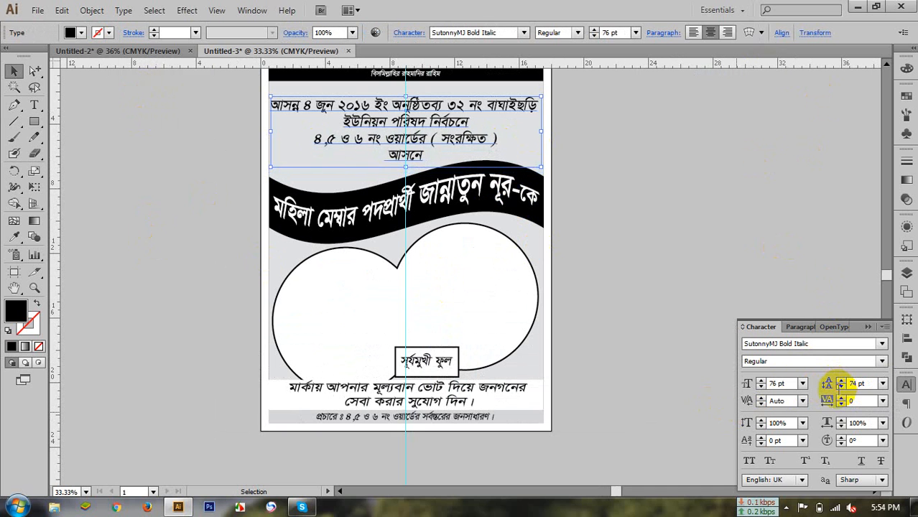
Raise the four-line election text to just below the black heading strip and move the wavy name band up beneath it.
{"action": "left_click", "coordinate": [445, 194]}
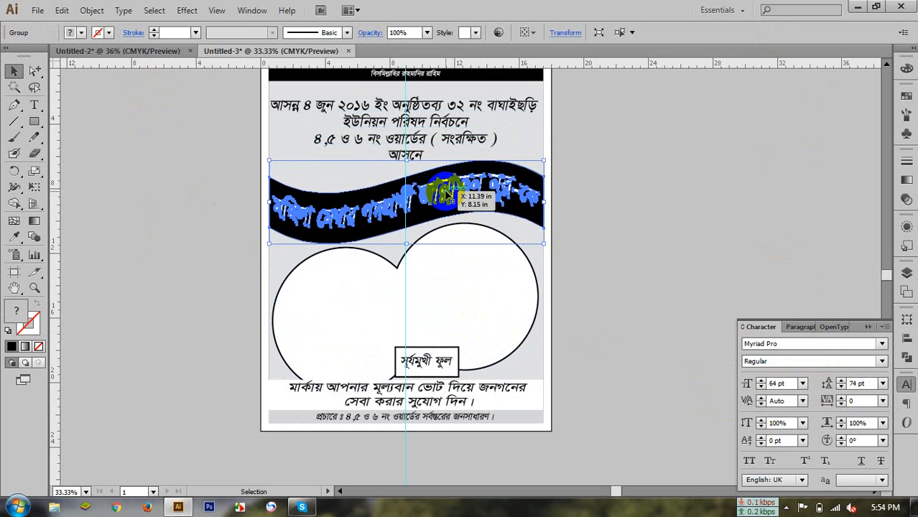
{"action": "left_click_drag", "start_coordinate": [445, 194], "coordinate": [445, 189]}
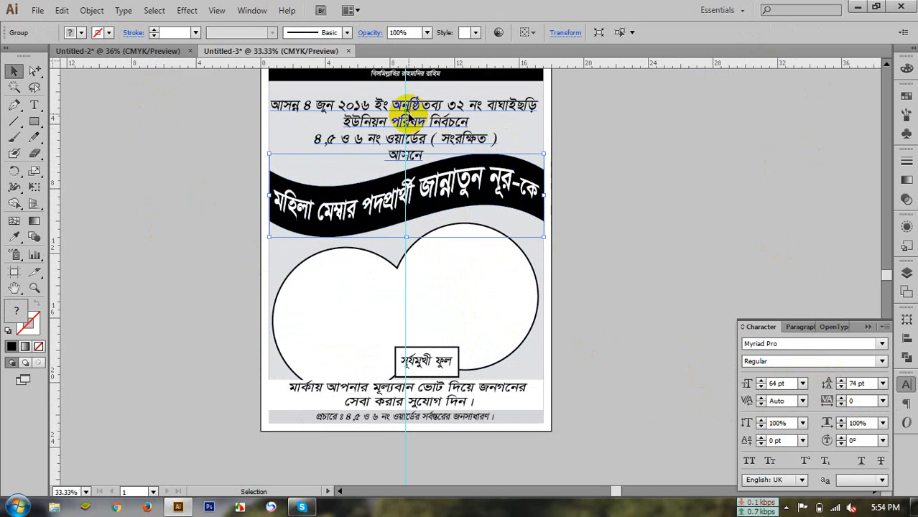
{"action": "left_click_drag", "start_coordinate": [410, 122], "coordinate": [410, 113]}
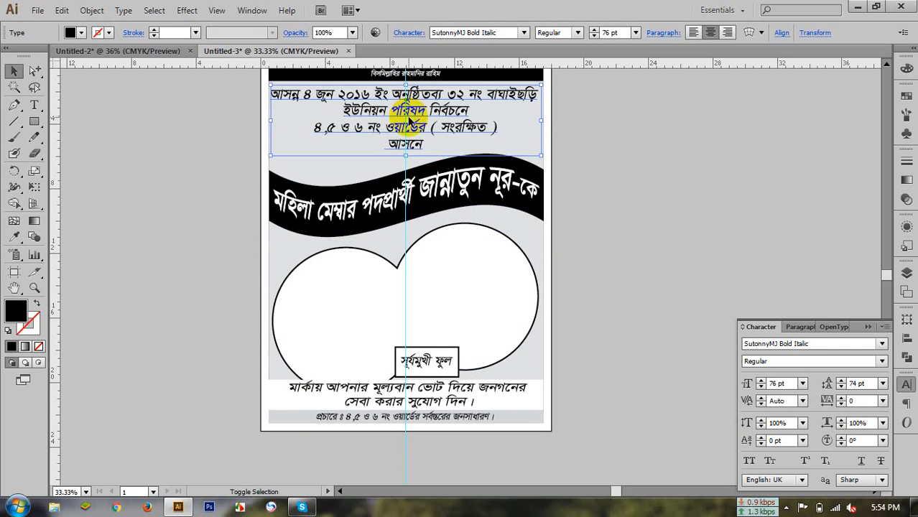
{"action": "left_click_drag", "start_coordinate": [440, 179], "coordinate": [440, 186]}
Nudge the joined circles straight up until they sit against the lower edge of the wavy band.
{"action": "left_click", "coordinate": [443, 253]}
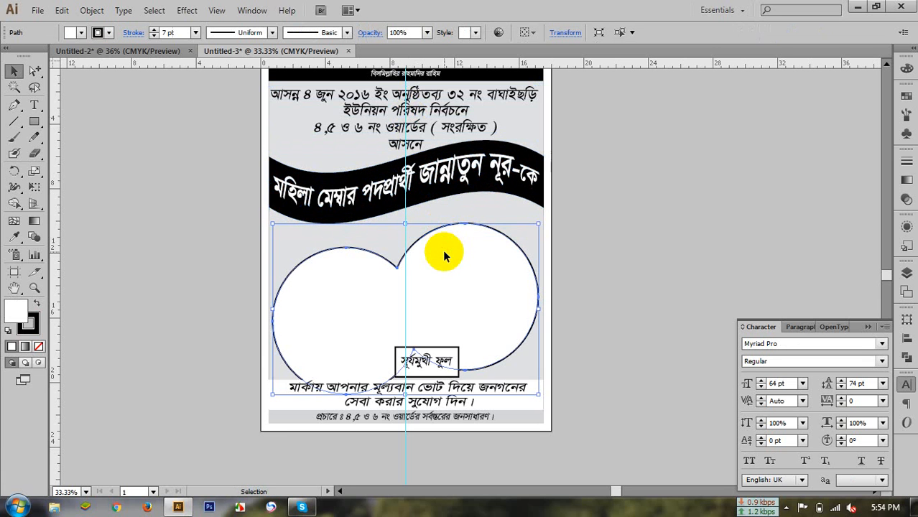
{"action": "key", "text": "shift+Up"}
{"action": "key", "text": "shift+Up"}
{"action": "key", "text": "shift+Up"}
{"action": "key", "text": "shift+Up"}
{"action": "key", "text": "shift+Up"}
{"action": "key", "text": "shift+Up"}
{"action": "key", "text": "shift+Up"}
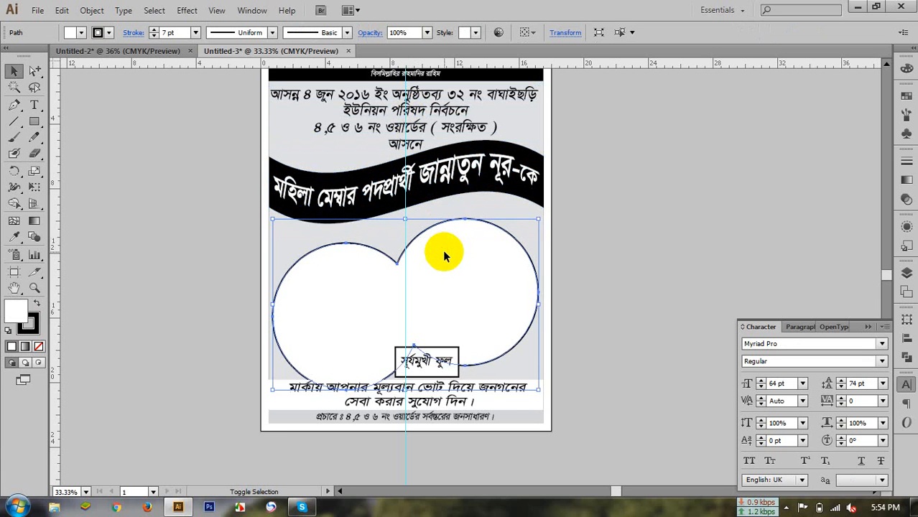
{"action": "key", "text": "shift+Up"}
{"action": "key", "text": "shift+Up"}
{"action": "key", "text": "shift+Up"}
{"action": "key", "text": "shift+Up"}
{"action": "key", "text": "shift+Up"}
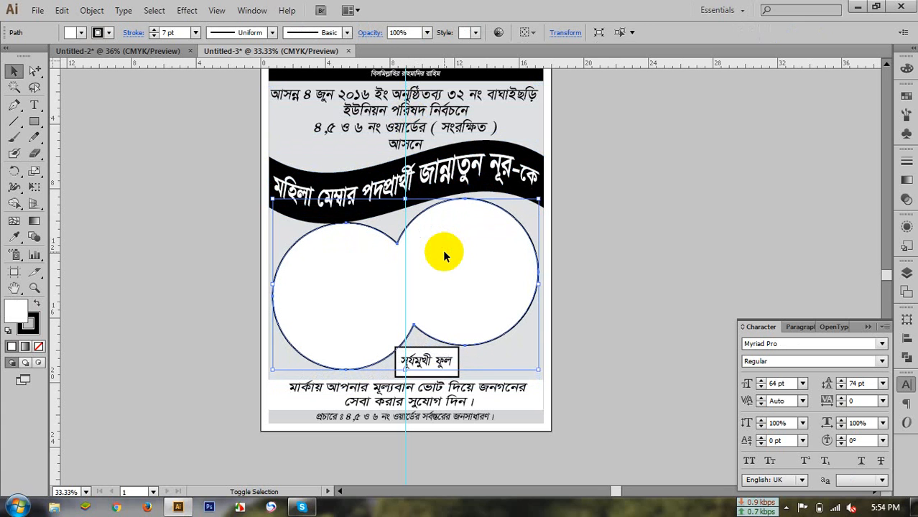
{"action": "left_click", "coordinate": [628, 359]}
Move the boxed সূর্যমুখী ফুল label below the larger circle and enlarge it to the grey background's right edge.
{"action": "left_click_drag", "start_coordinate": [428, 365], "coordinate": [509, 363]}
{"action": "left_click_drag", "start_coordinate": [502, 355], "coordinate": [543, 371]}
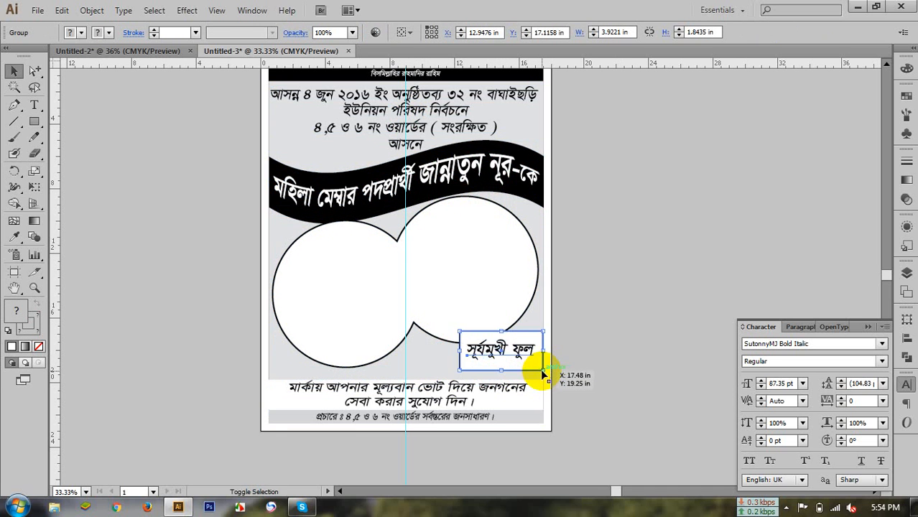
{"action": "left_click", "coordinate": [593, 352]}
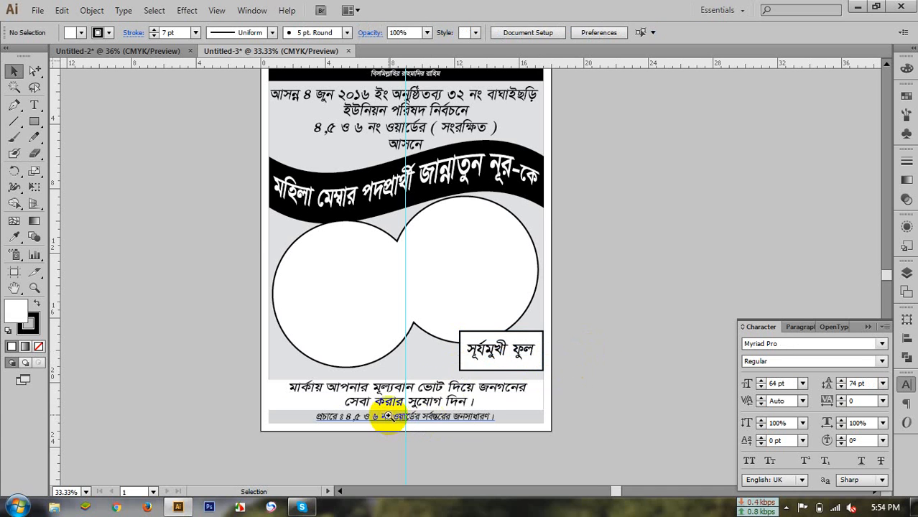
Extend the white vote appeal strip upward to the bottom edge of the boxed symbol label.
{"action": "left_click", "coordinate": [431, 390]}
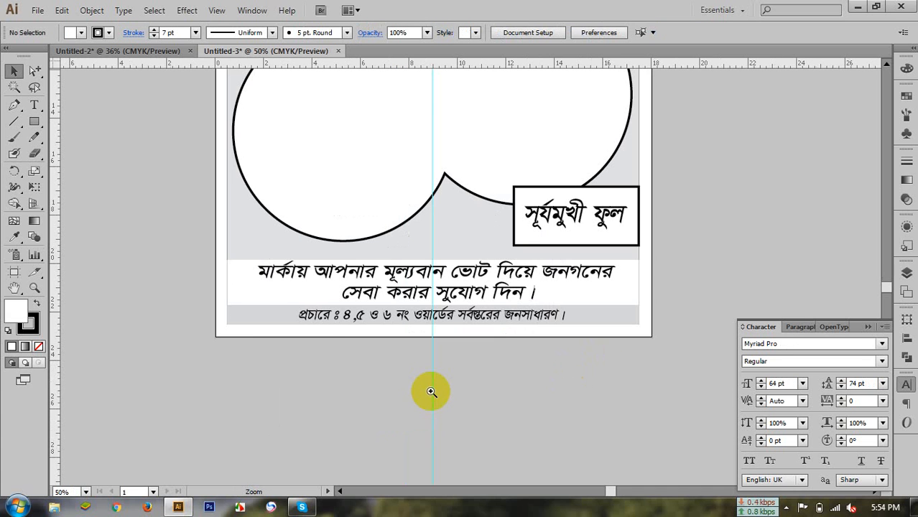
{"action": "left_click", "coordinate": [240, 275]}
{"action": "left_click_drag", "start_coordinate": [433, 260], "coordinate": [434, 246]}
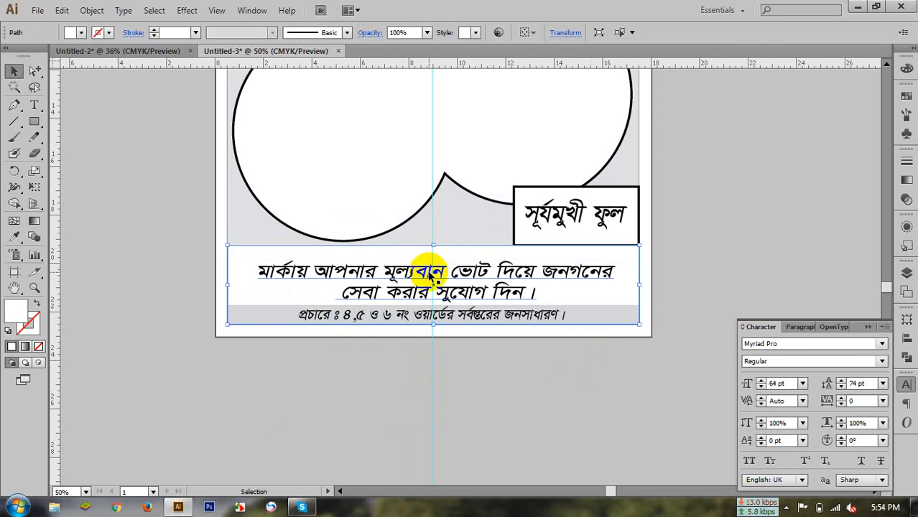
{"action": "left_click", "coordinate": [422, 273]}
{"action": "left_click", "coordinate": [535, 236]}
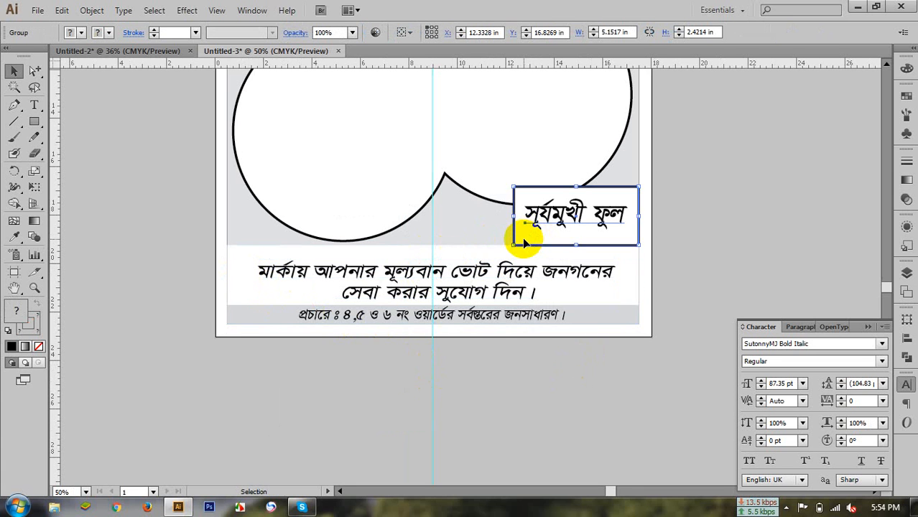
Raise the vote appeal text within the white strip and scale it proportionally to about 69.6 pt.
{"action": "left_click", "coordinate": [503, 276]}
{"action": "left_click_drag", "start_coordinate": [505, 279], "coordinate": [501, 272]}
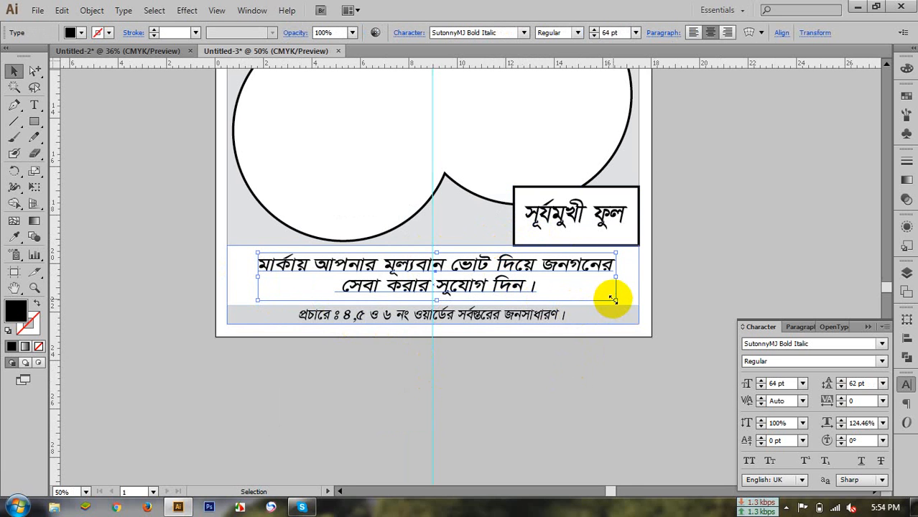
{"action": "left_click_drag", "start_coordinate": [615, 299], "coordinate": [635, 310]}
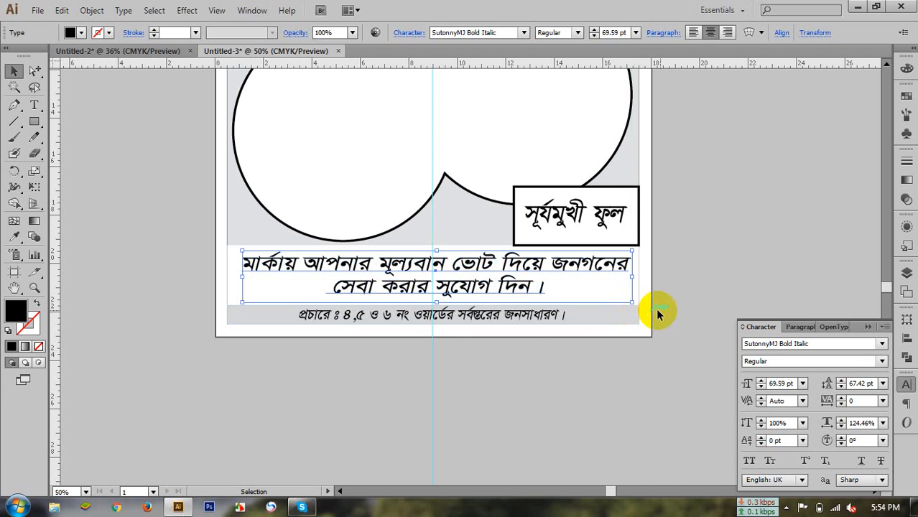
Try a 127% horizontal scale on the vote appeal text and bring it back to 124%.
{"action": "left_click", "coordinate": [842, 420]}
{"action": "left_click", "coordinate": [841, 420]}
{"action": "left_click", "coordinate": [842, 420]}
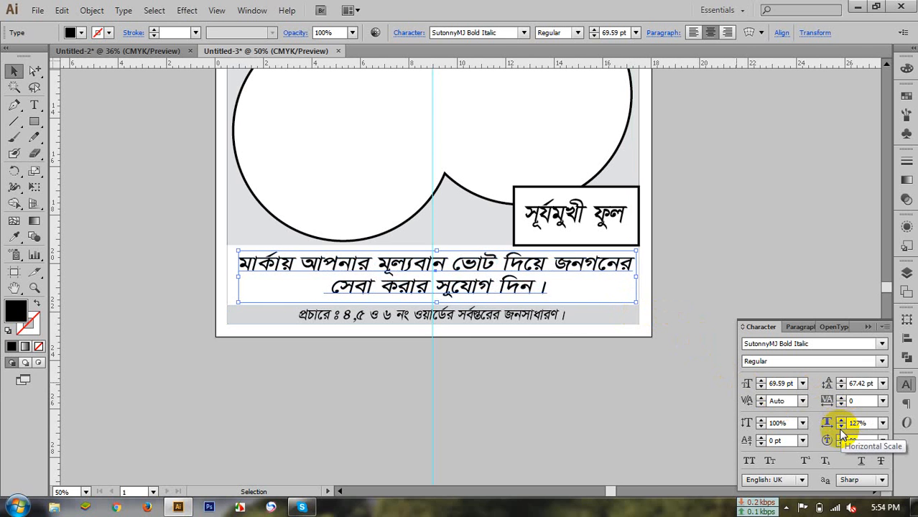
{"action": "left_click", "coordinate": [841, 427]}
{"action": "left_click", "coordinate": [840, 426]}
{"action": "left_click", "coordinate": [841, 426]}
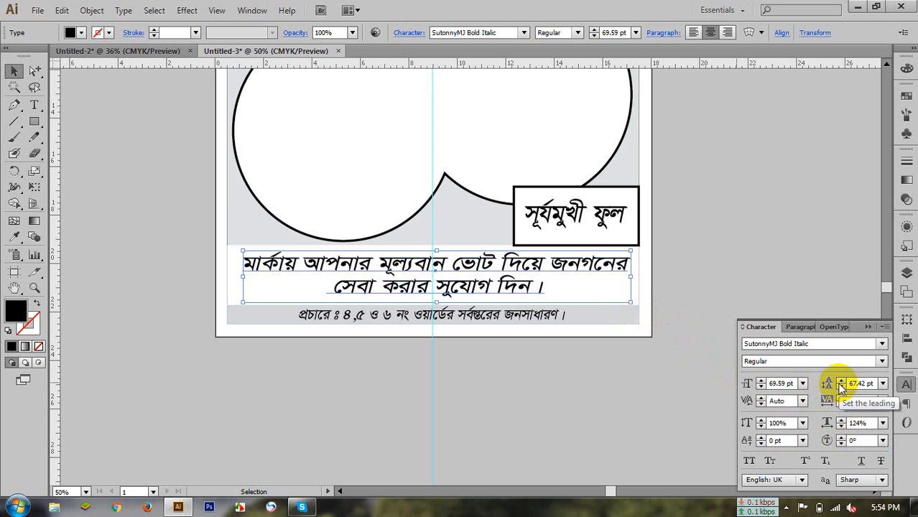
Set the vote appeal text's leading to 72 pt and its tracking to -3.
{"action": "left_click", "coordinate": [841, 381]}
{"action": "left_click", "coordinate": [841, 381]}
{"action": "left_click", "coordinate": [841, 382]}
{"action": "left_click", "coordinate": [841, 381]}
{"action": "left_click", "coordinate": [841, 381]}
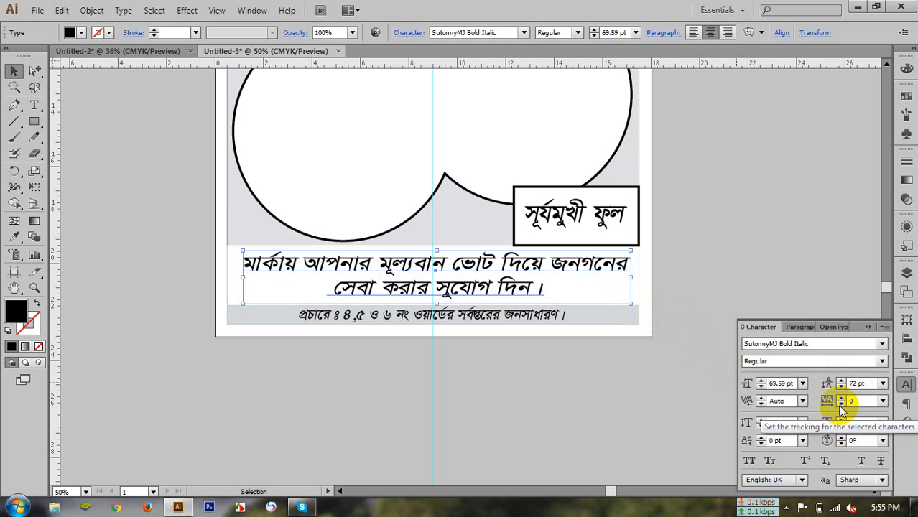
{"action": "left_click", "coordinate": [842, 404]}
{"action": "left_click", "coordinate": [841, 404]}
{"action": "left_click", "coordinate": [841, 403]}
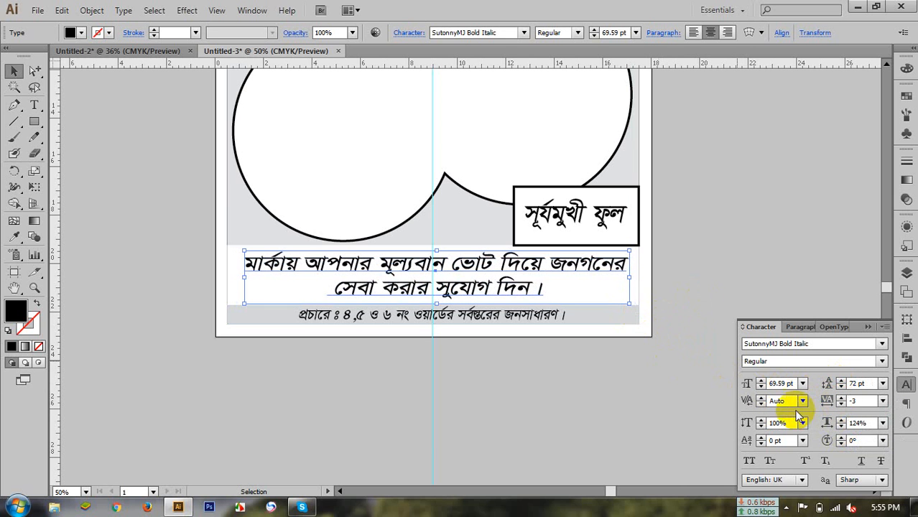
Widen the vote appeal text to 131% horizontal scale so that it spans the white strip.
{"action": "left_click", "coordinate": [841, 419]}
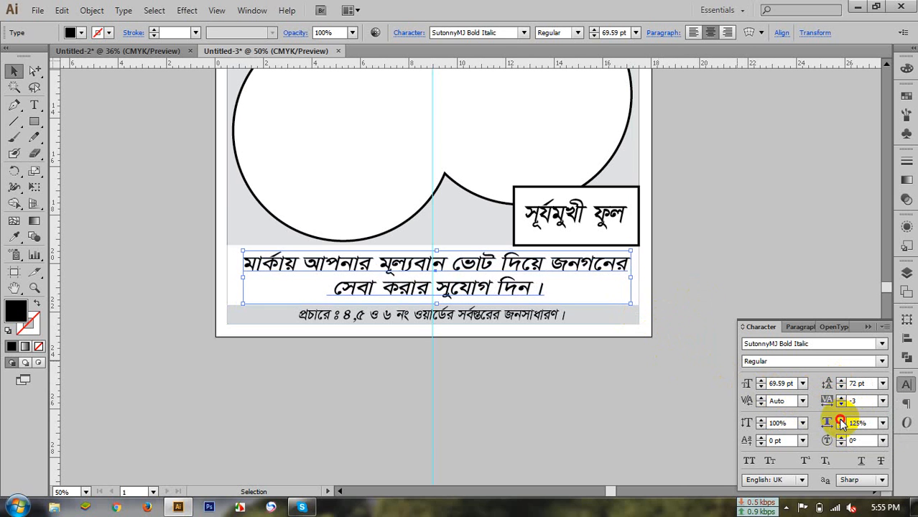
{"action": "left_click", "coordinate": [841, 419]}
{"action": "left_click", "coordinate": [841, 419]}
{"action": "left_click", "coordinate": [842, 421]}
{"action": "left_click", "coordinate": [842, 420]}
{"action": "left_click", "coordinate": [842, 420]}
{"action": "left_click", "coordinate": [842, 420]}
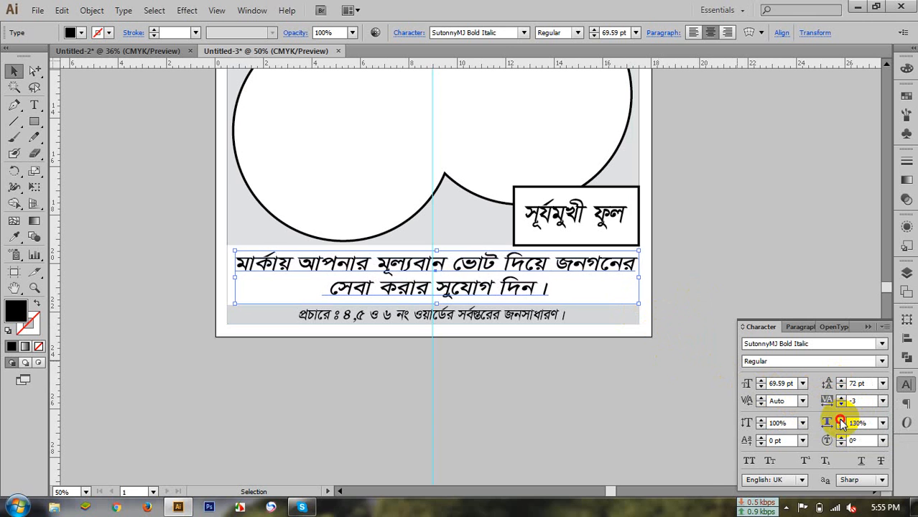
{"action": "left_click", "coordinate": [763, 299]}
Hide the guides to show the whole poster without the vertical centre line.
{"action": "scroll", "coordinate": [420, 87], "scroll_direction": "up", "scroll_amount": 2}
{"action": "scroll", "coordinate": [583, 252], "scroll_direction": "up", "scroll_amount": 3}
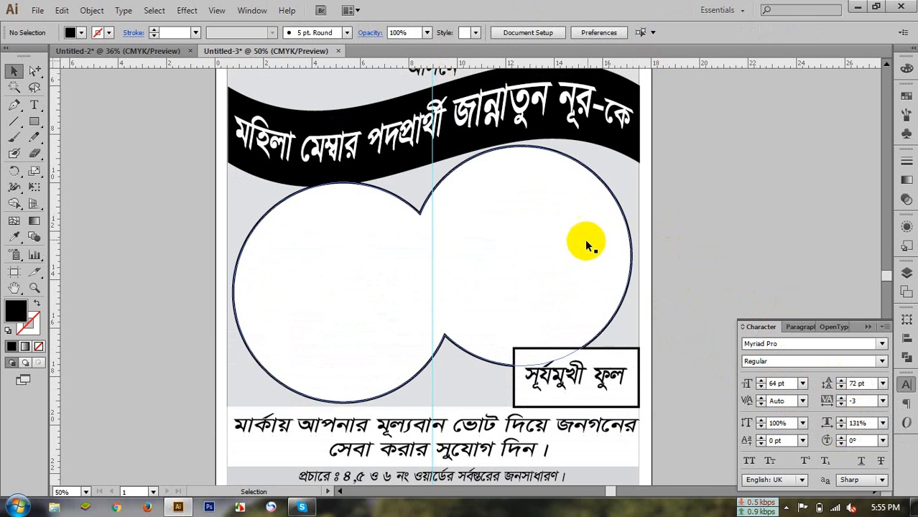
{"action": "left_click", "coordinate": [499, 267], "text": "alt"}
{"action": "left_click", "coordinate": [500, 267], "text": "alt"}
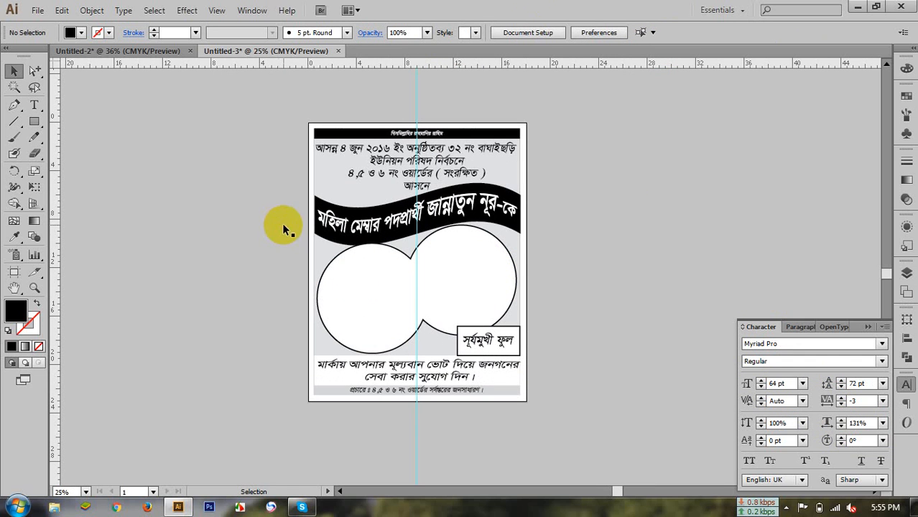
{"action": "right_click", "coordinate": [579, 141]}
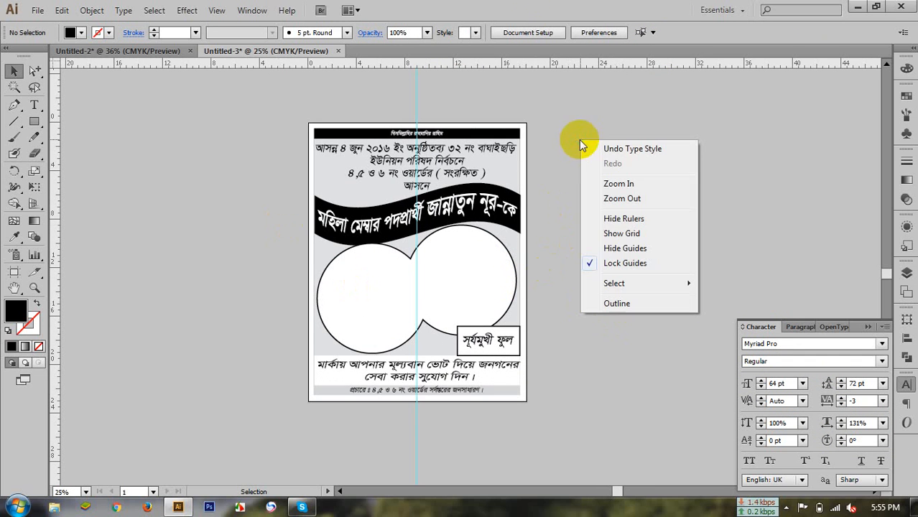
{"action": "left_click", "coordinate": [620, 247]}
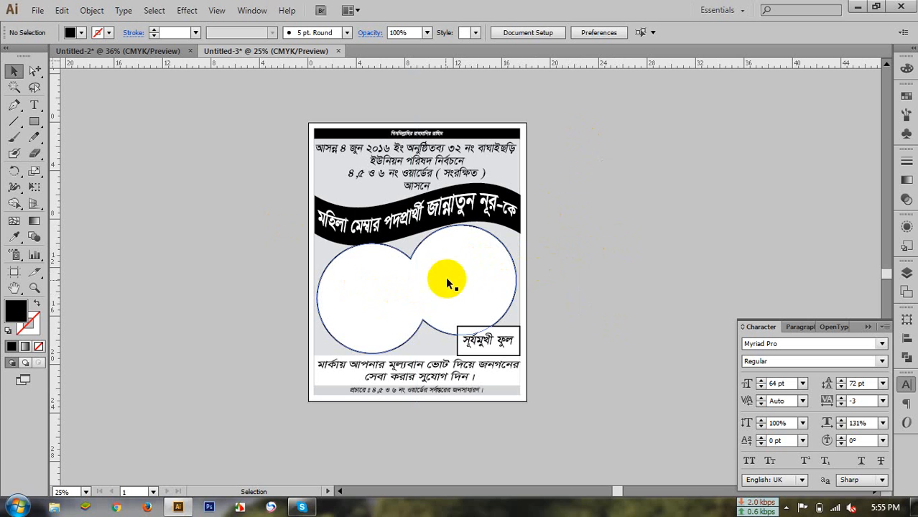
Select every letter of the candidate's name in the wavy black band and give them a black 1 pt outline.
{"action": "scroll", "coordinate": [431, 285], "scroll_direction": "up", "scroll_amount": 1}
{"action": "scroll", "coordinate": [396, 286], "scroll_direction": "up", "scroll_amount": 1}
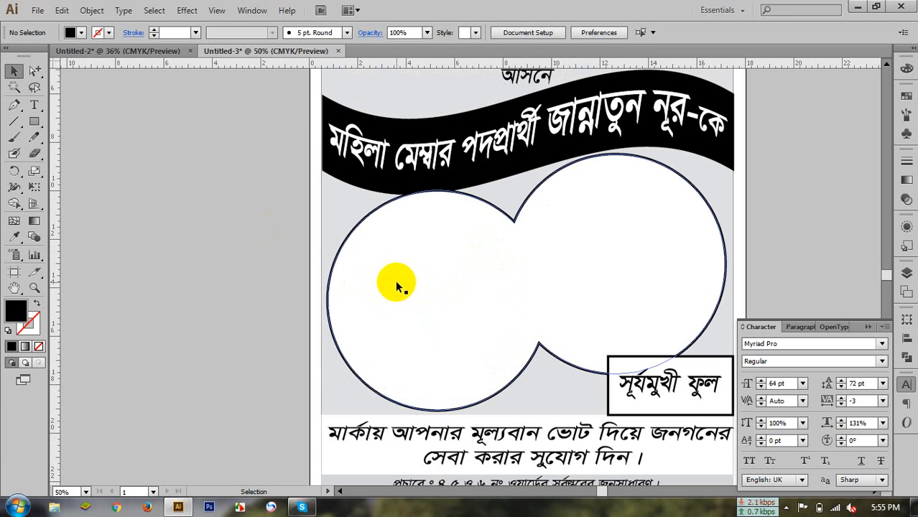
{"action": "left_click", "coordinate": [35, 70]}
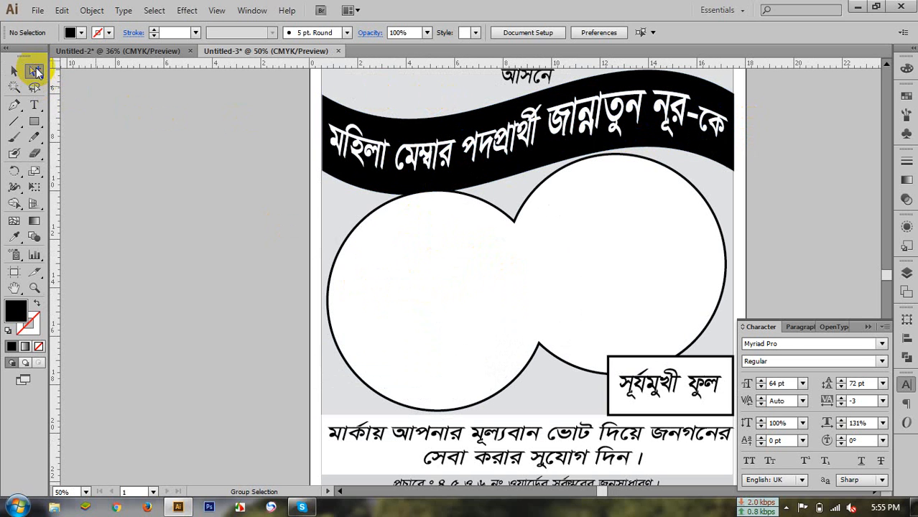
{"action": "left_click", "coordinate": [573, 124]}
{"action": "left_click", "coordinate": [590, 126], "text": "shift"}
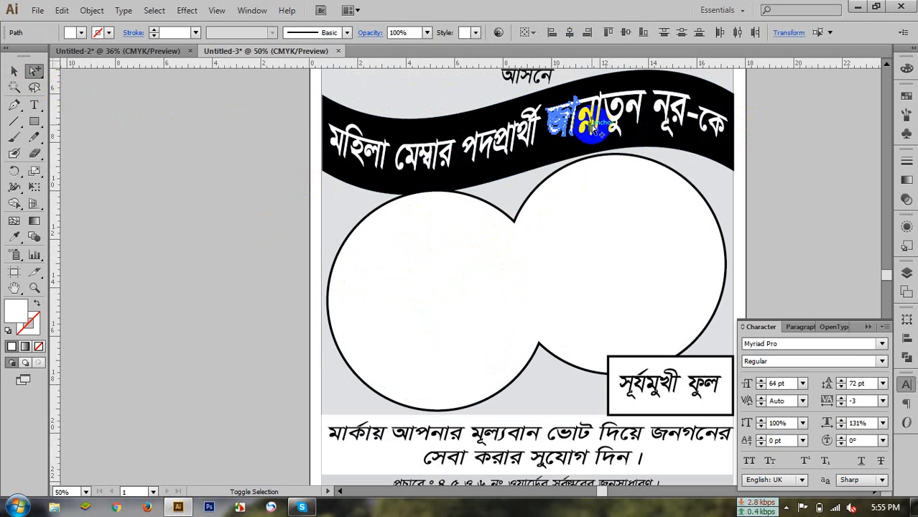
{"action": "left_click", "coordinate": [599, 103], "text": "shift"}
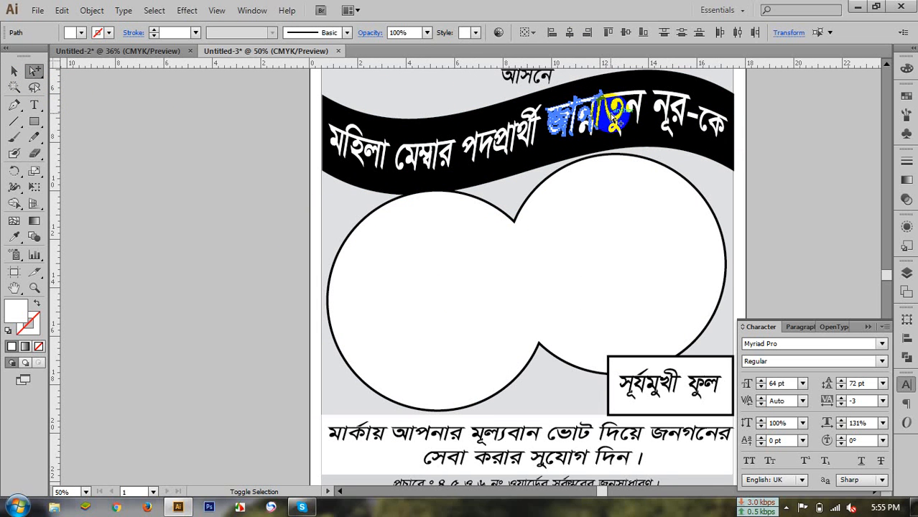
{"action": "left_click", "coordinate": [612, 104], "text": "shift"}
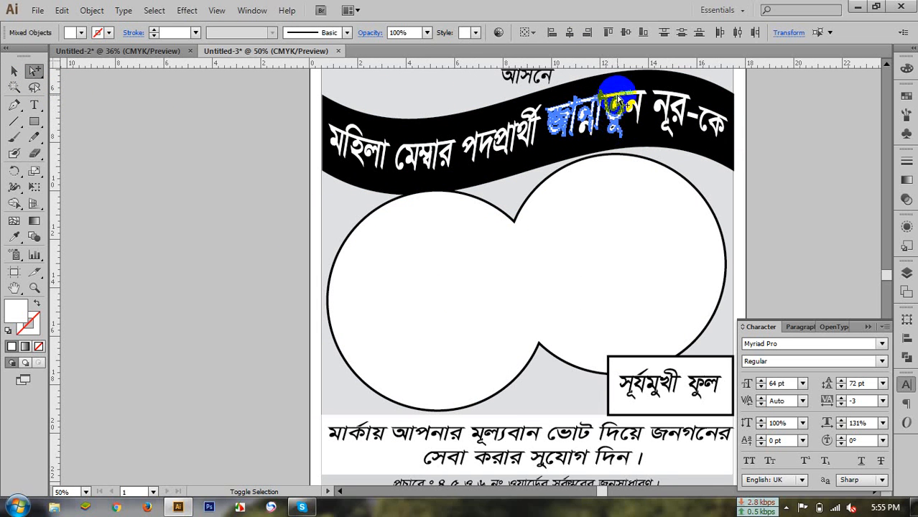
{"action": "left_click", "coordinate": [637, 107], "text": "shift"}
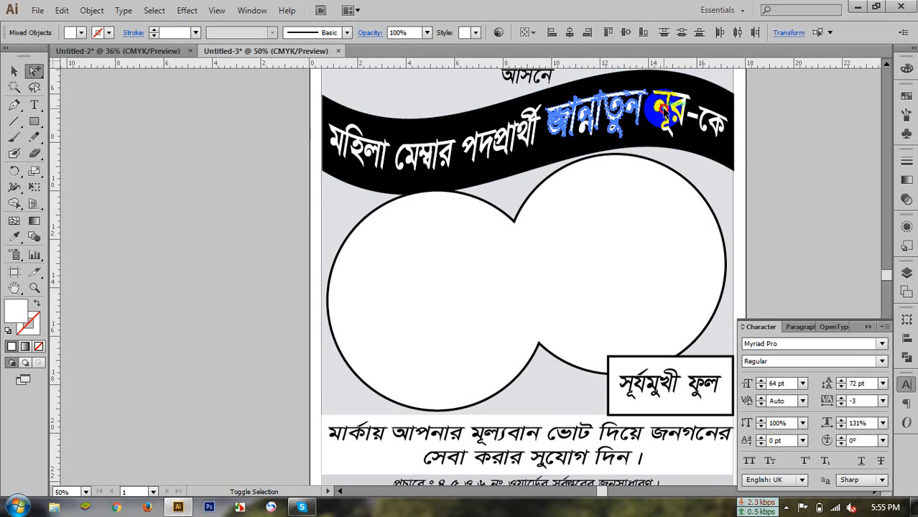
{"action": "left_click", "coordinate": [665, 135], "text": "shift"}
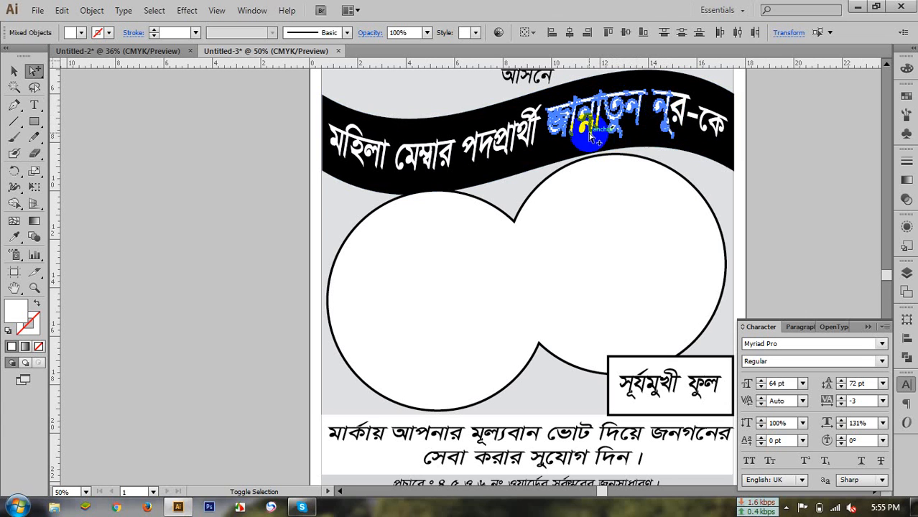
{"action": "left_click", "coordinate": [679, 124], "text": "shift"}
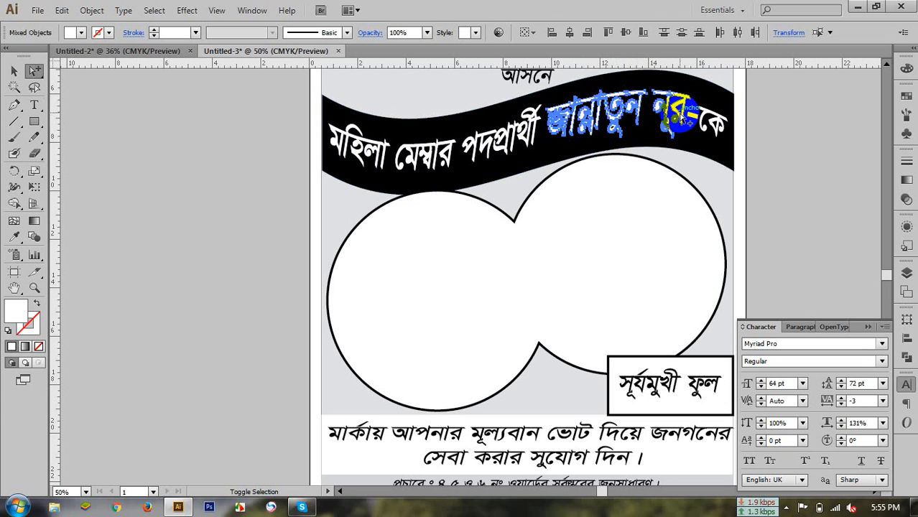
{"action": "left_click", "coordinate": [683, 103], "text": "shift"}
{"action": "left_click", "coordinate": [687, 102], "text": "alt+shift"}
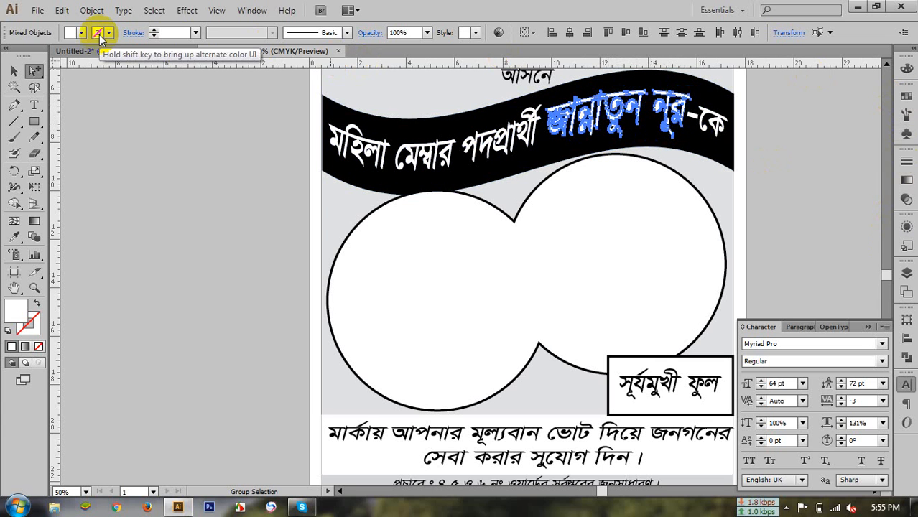
{"action": "key", "text": "d"}
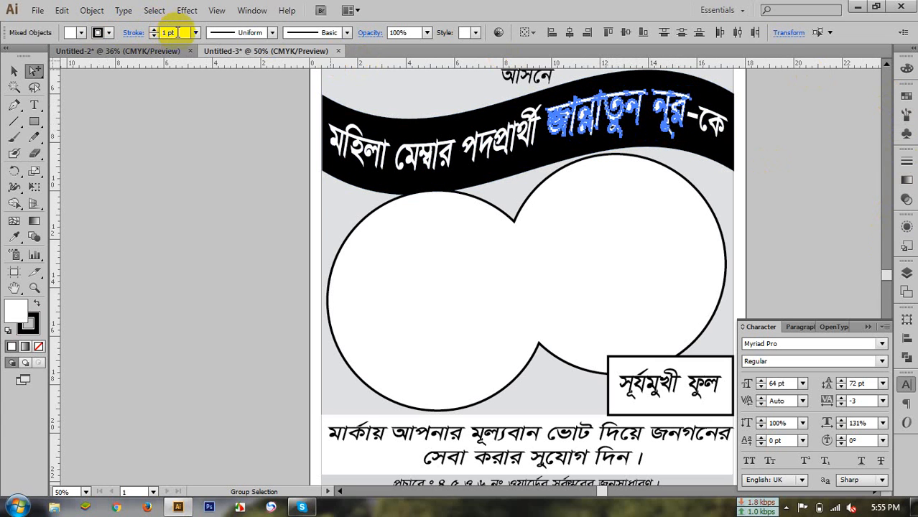
Change the outline colour of the candidate's name to 37% black.
{"action": "left_click", "coordinate": [109, 34]}
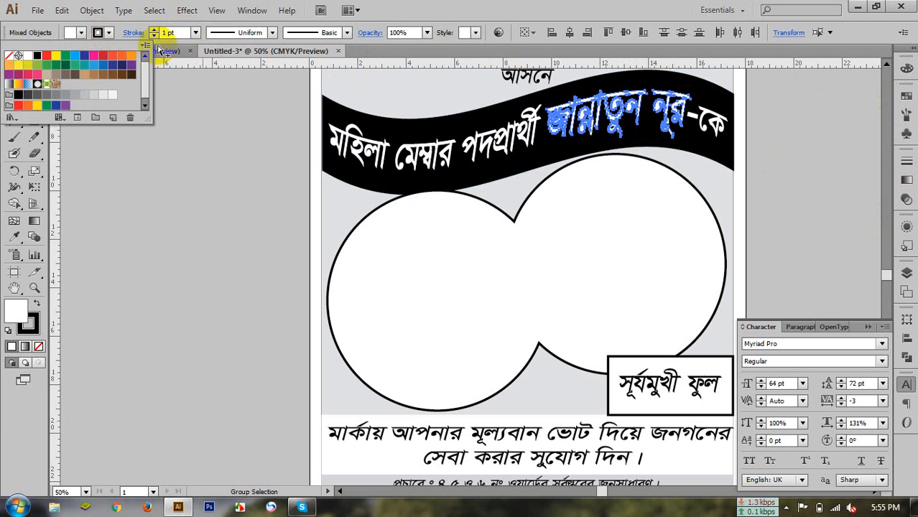
{"action": "left_click", "coordinate": [895, 89]}
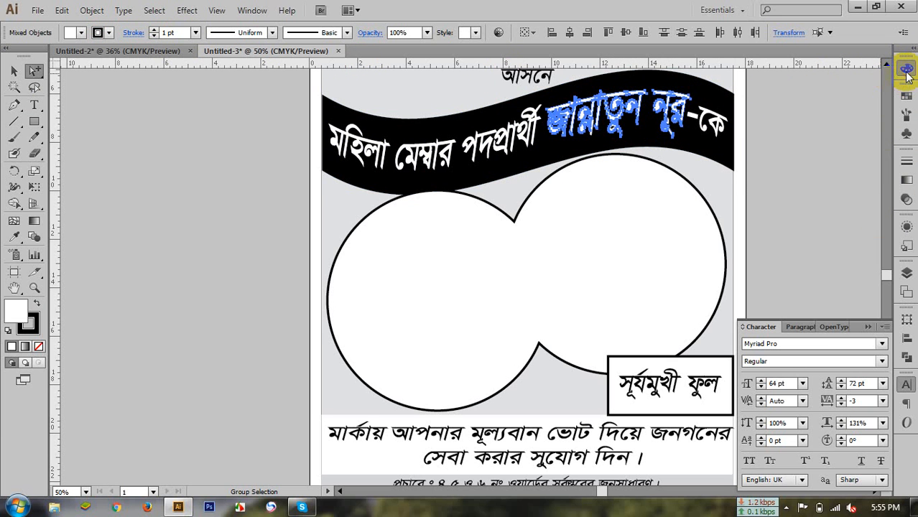
{"action": "left_click", "coordinate": [907, 68]}
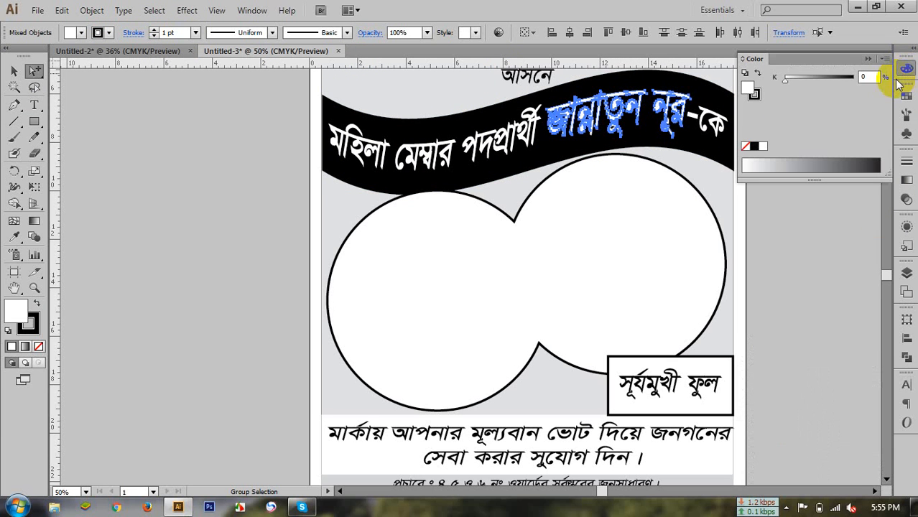
{"action": "left_click", "coordinate": [754, 93]}
{"action": "left_click", "coordinate": [809, 128]}
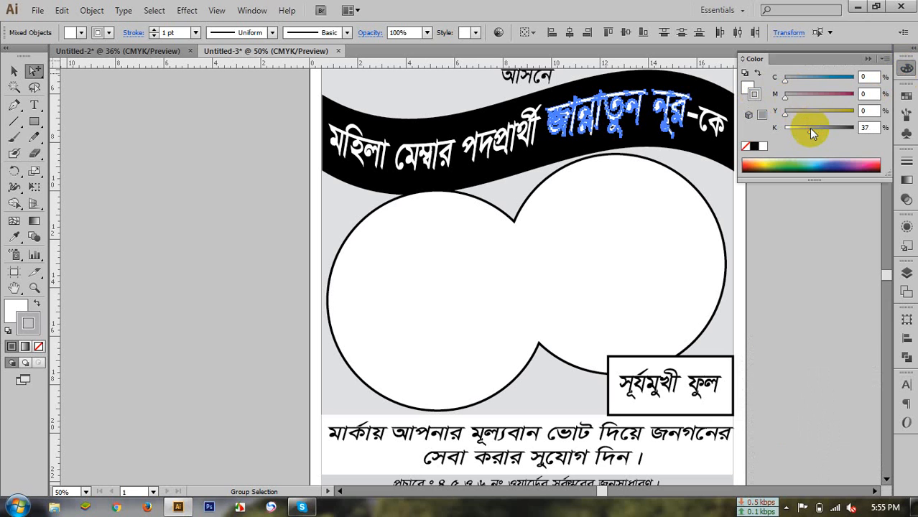
Try a 5 pt outline weight on the candidate's name and deselect it to check the look.
{"action": "left_click", "coordinate": [153, 33]}
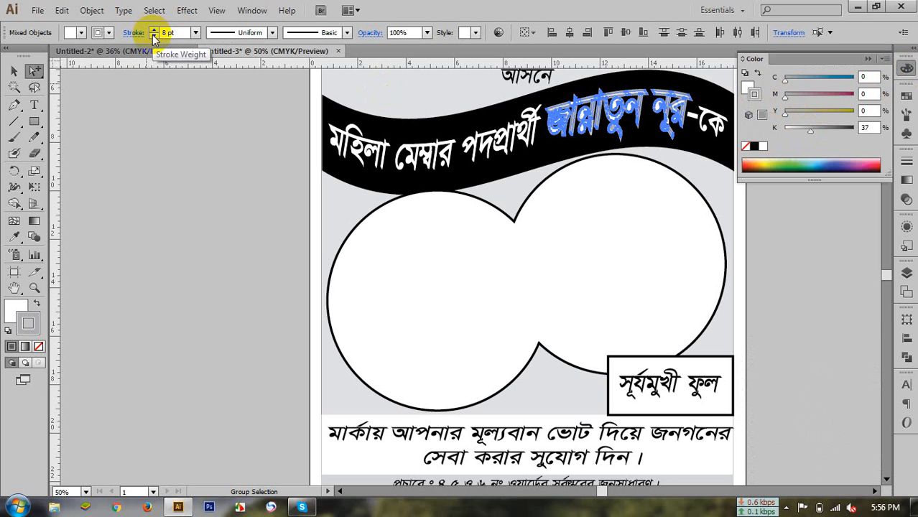
{"action": "left_click", "coordinate": [153, 33]}
{"action": "left_click", "coordinate": [153, 36]}
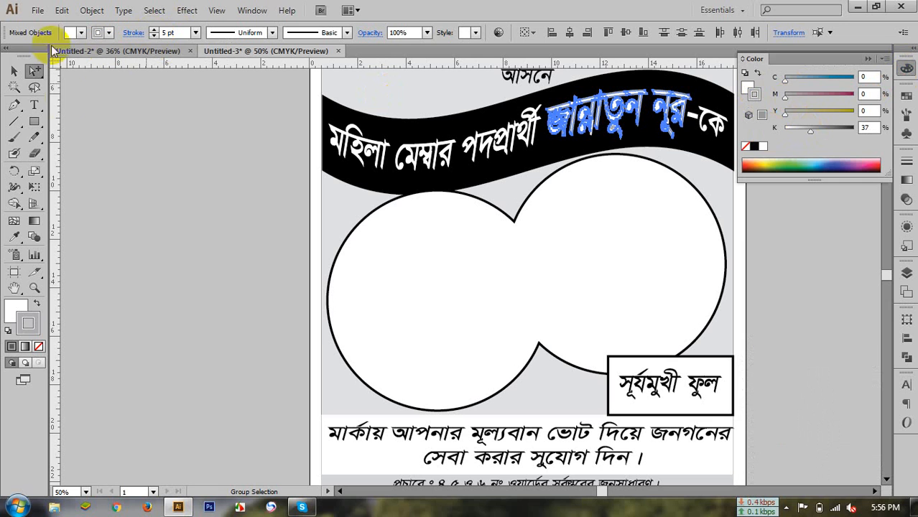
{"action": "left_click", "coordinate": [15, 73]}
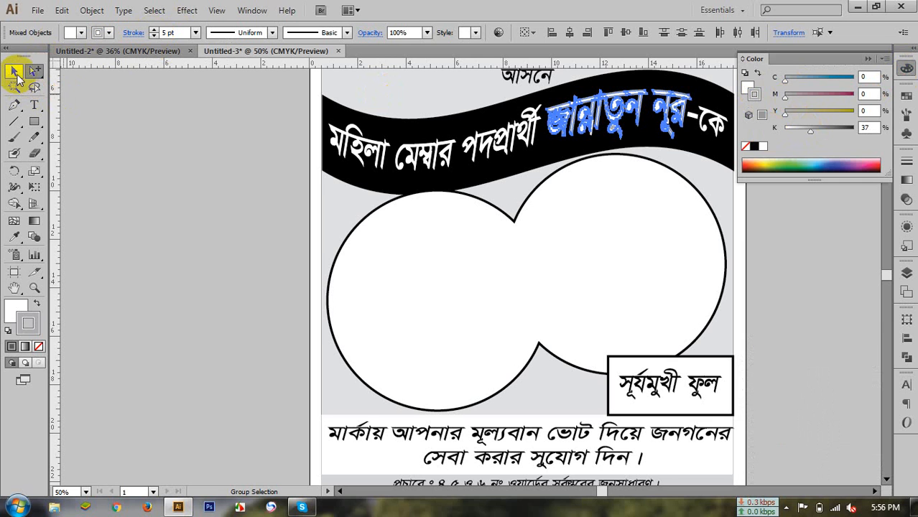
{"action": "left_click", "coordinate": [108, 138]}
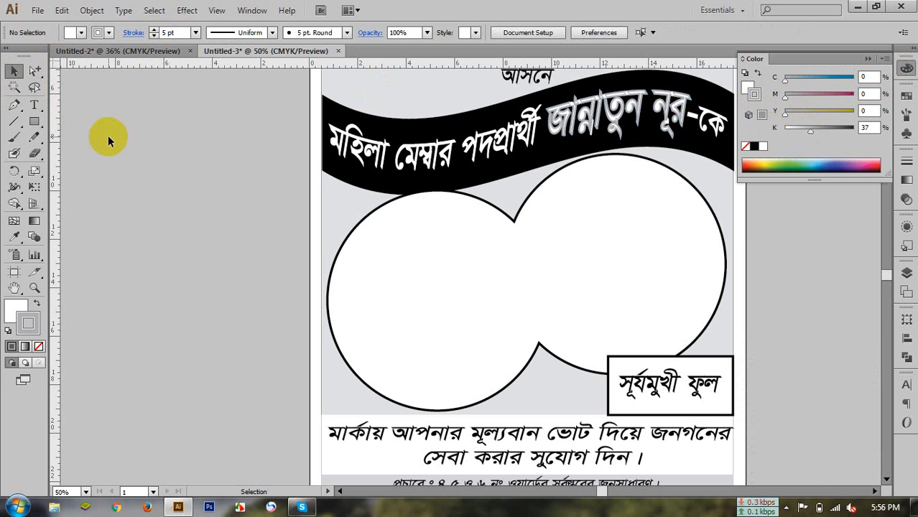
Undo the outline weight changes on the candidate's name, keeping the grey 1 pt outline.
{"action": "key", "text": "ctrl+z"}
{"action": "key", "text": "ctrl+z"}
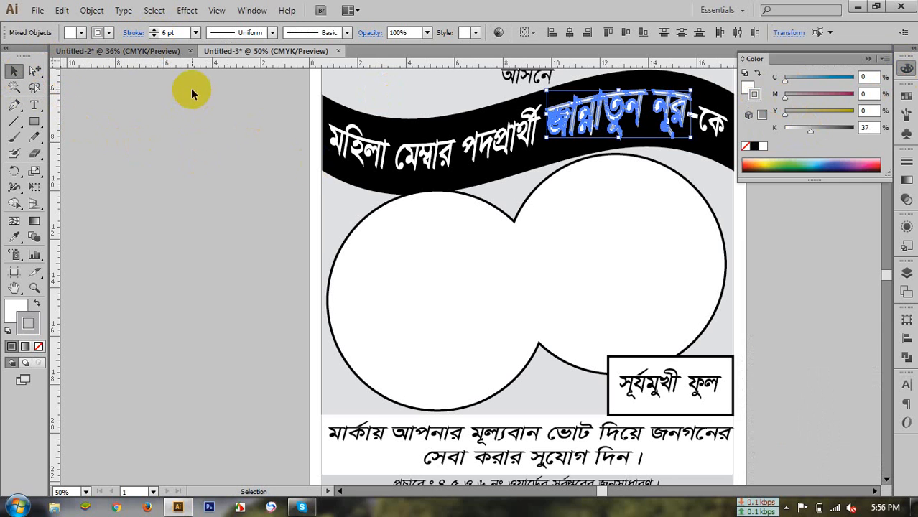
{"action": "left_click", "coordinate": [746, 147]}
{"action": "left_click", "coordinate": [722, 160]}
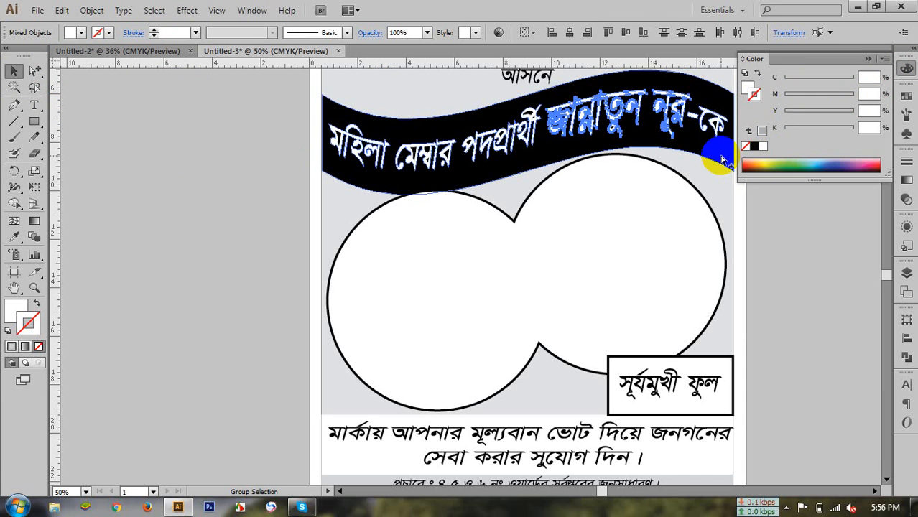
{"action": "key", "text": "ctrl+z"}
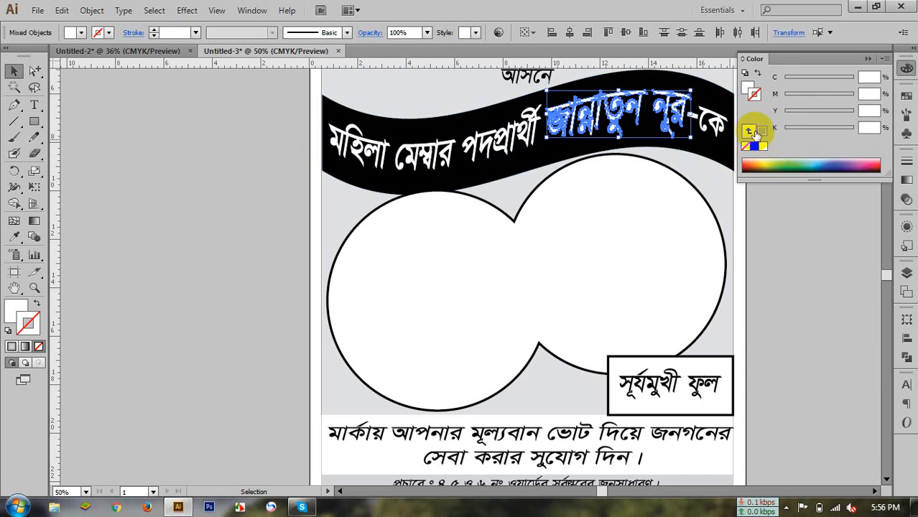
{"action": "key", "text": "ctrl+z"}
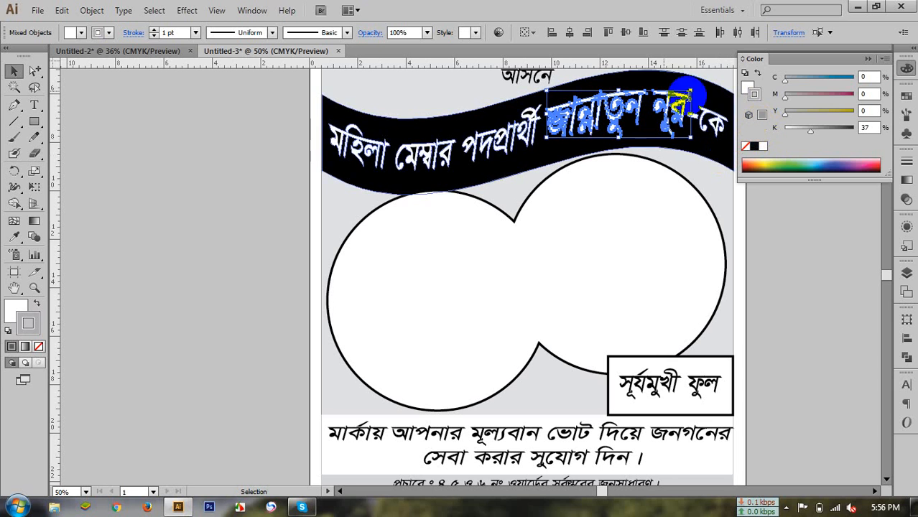
Thicken the grey outline of the candidate's name to 9 pt and deselect the lettering.
{"action": "left_click", "coordinate": [153, 30]}
{"action": "left_click", "coordinate": [153, 29]}
{"action": "left_click", "coordinate": [153, 30]}
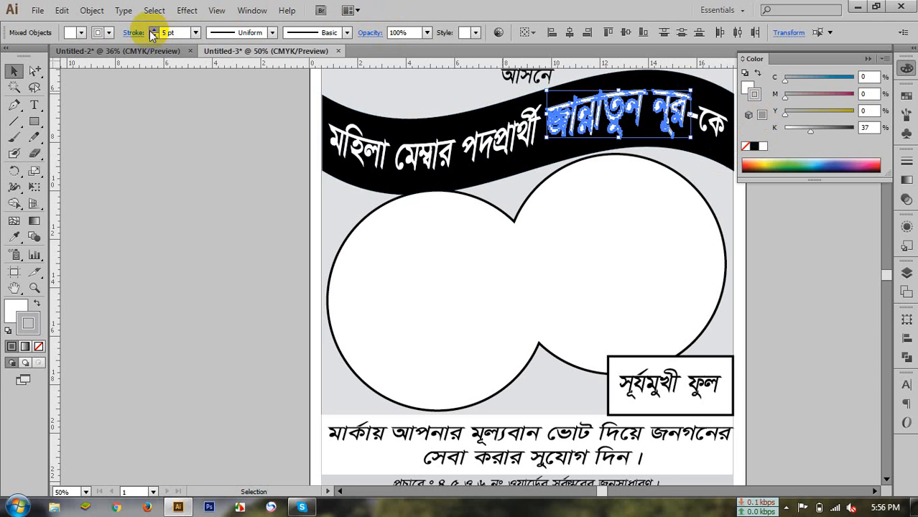
{"action": "left_click", "coordinate": [153, 29]}
{"action": "left_click", "coordinate": [153, 29]}
{"action": "left_click", "coordinate": [153, 29]}
{"action": "left_click", "coordinate": [153, 29]}
{"action": "left_click", "coordinate": [153, 29]}
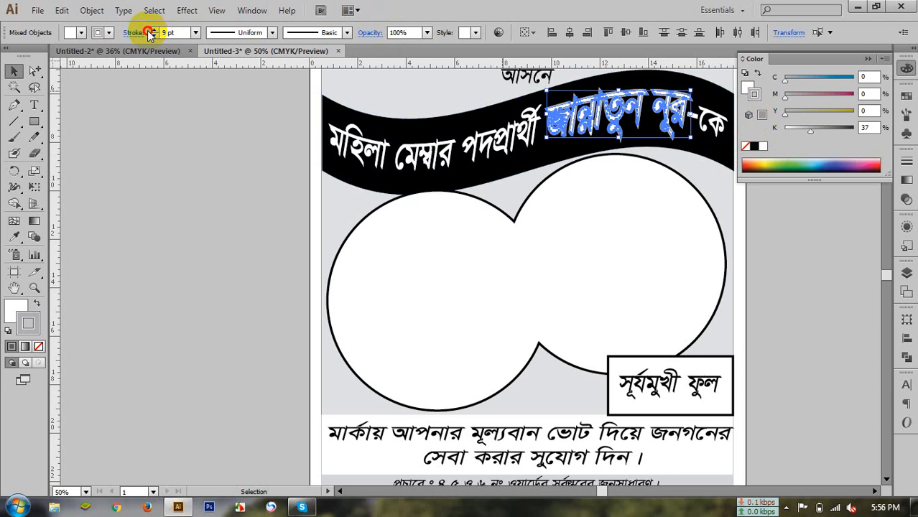
{"action": "left_click", "coordinate": [162, 112]}
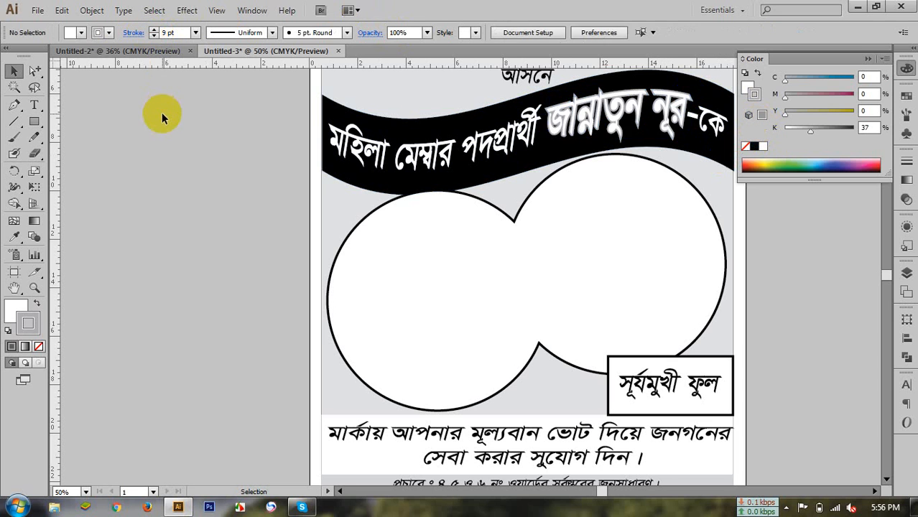
{"action": "left_click", "coordinate": [868, 58]}
{"action": "left_click", "coordinate": [571, 191], "text": "ctrl+alt"}
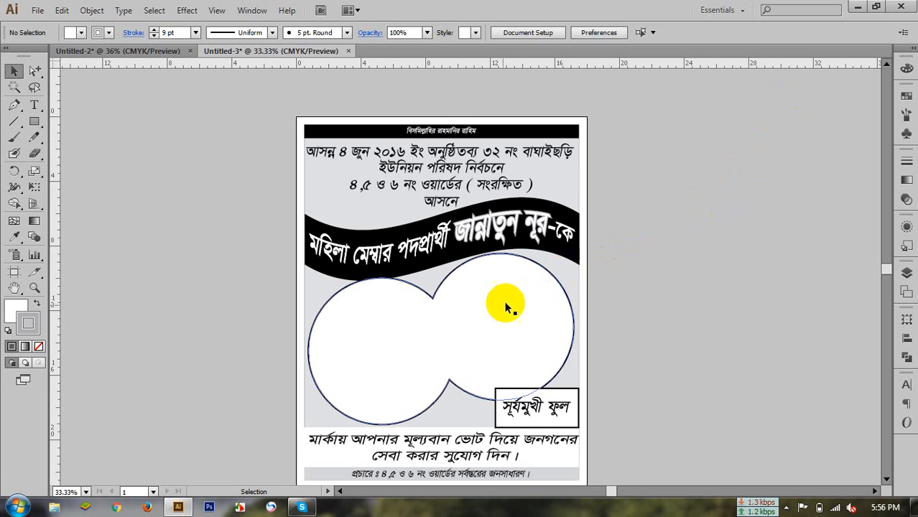
Start a new text object in the empty area beside the poster with the SutonnyMJ Bold Italic font.
{"action": "key", "text": "space"}
{"action": "key", "text": "ctrl+space"}
{"action": "left_click", "coordinate": [508, 378]}
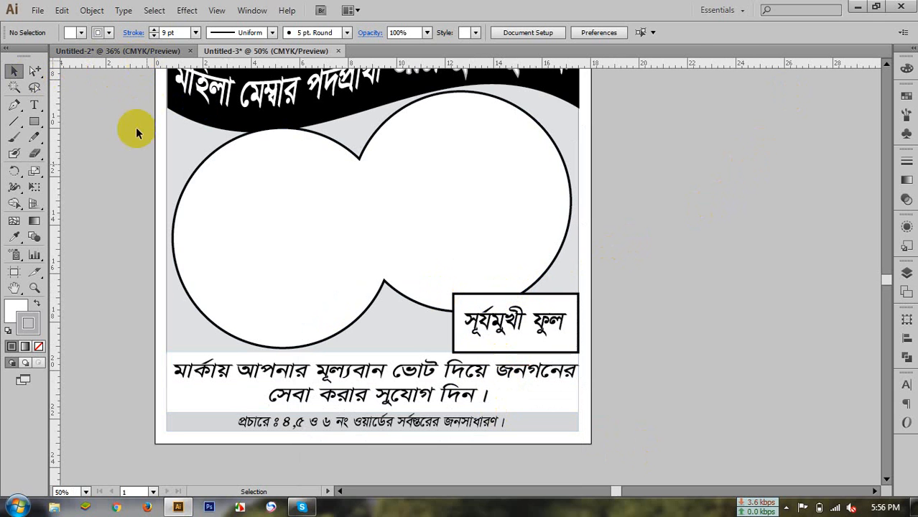
{"action": "left_click", "coordinate": [34, 105]}
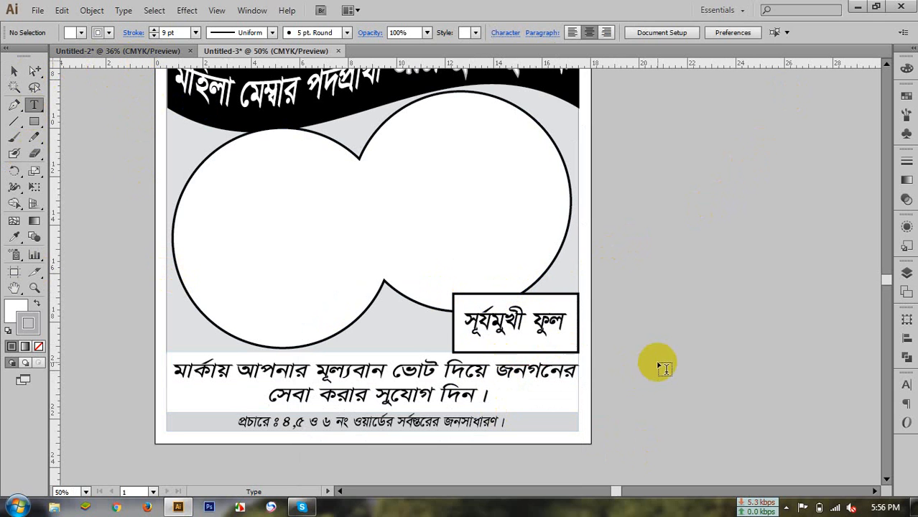
{"action": "left_click", "coordinate": [714, 342]}
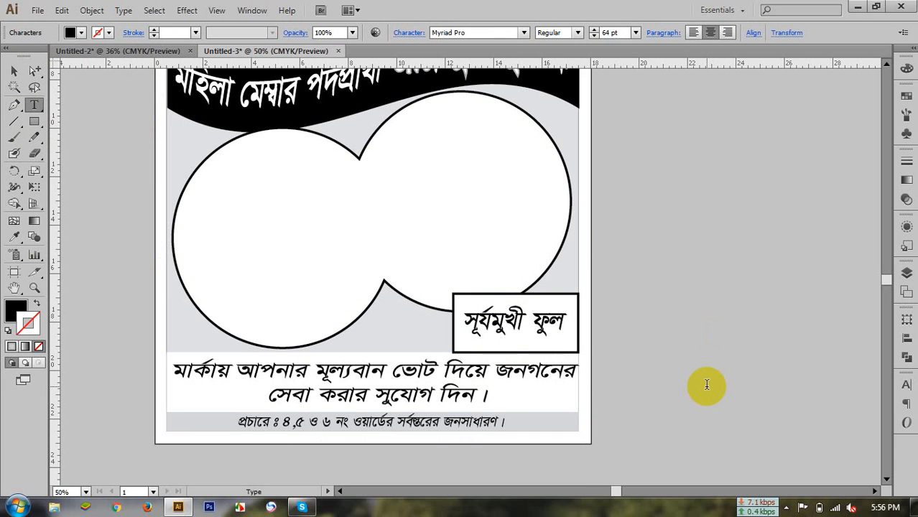
{"action": "left_click", "coordinate": [475, 34]}
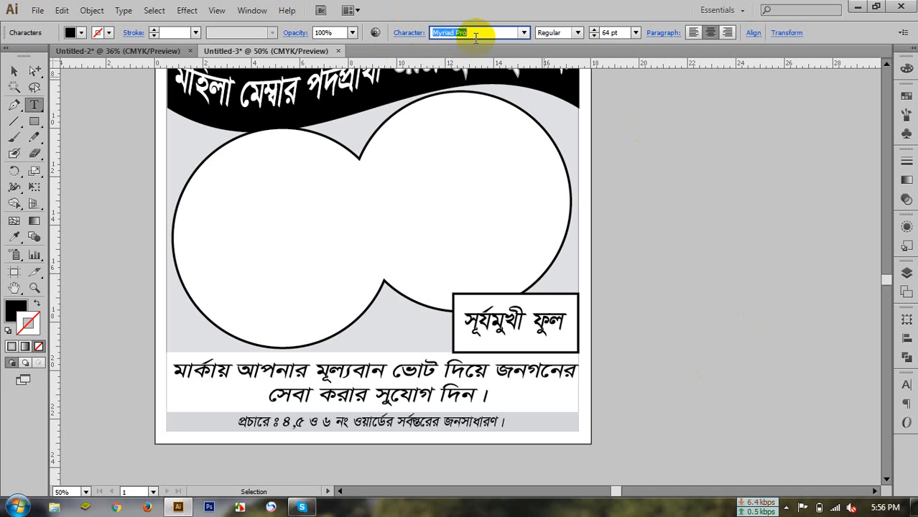
{"action": "type", "text": "Sakkal Majalla"}
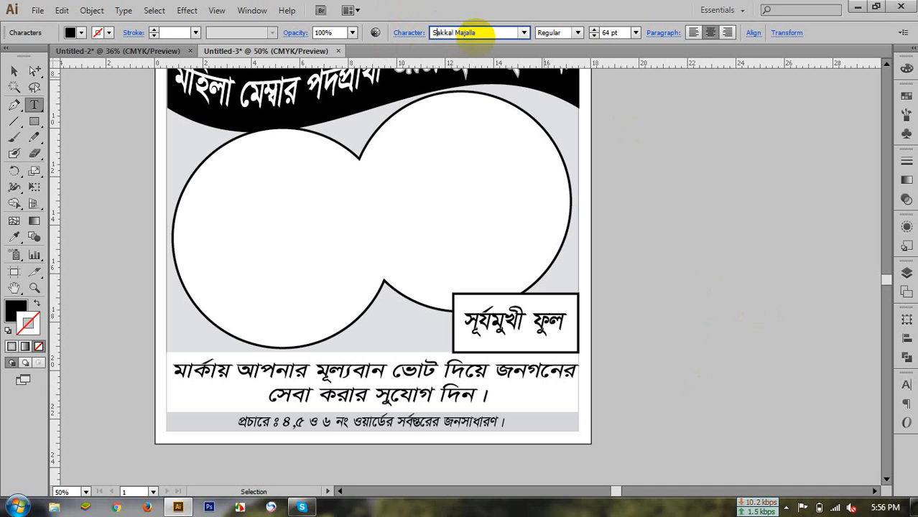
{"action": "key", "text": "Down"}
{"action": "key", "text": "Down"}
{"action": "key", "text": "Down"}
{"action": "key", "text": "Return"}
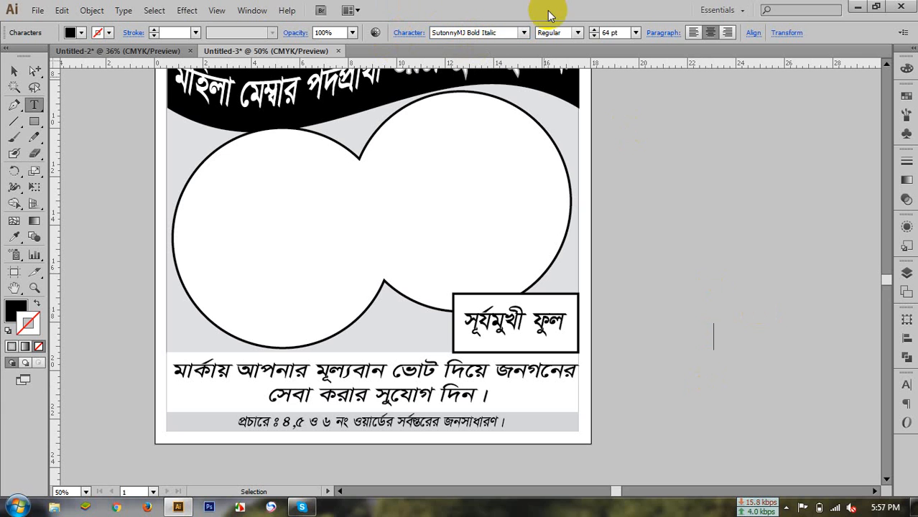
Enter the printing credit label "মুদ্রনে ঃ" in the new text object beside the poster.
{"action": "type", "text": "ম"}
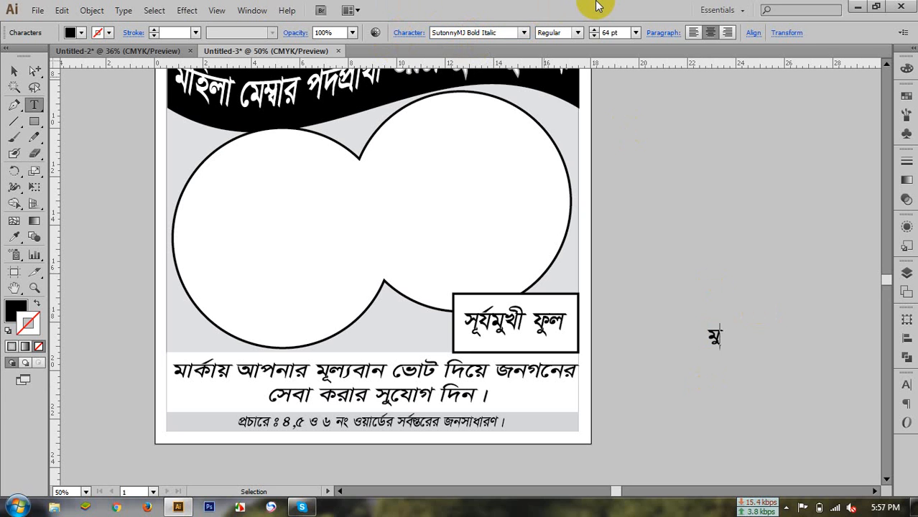
{"action": "type", "text": "ুদ্র"}
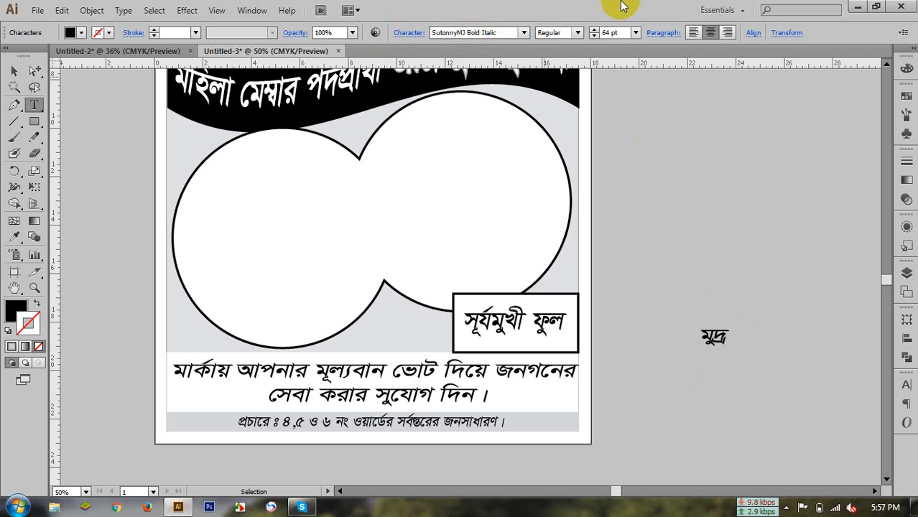
{"action": "type", "text": "েসৎ"}
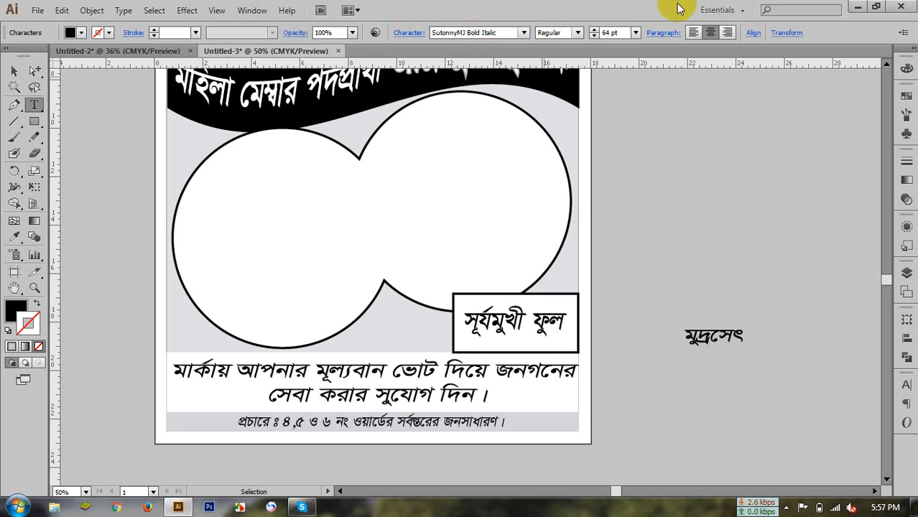
{"action": "key", "text": "BackSpace"}
{"action": "key", "text": "BackSpace"}
{"action": "type", "text": "ন"}
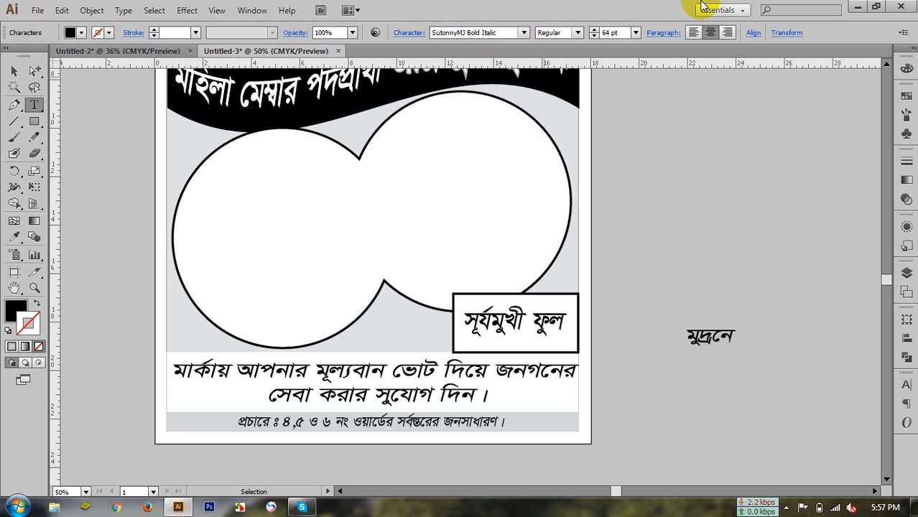
{"action": "type", "text": " :"}
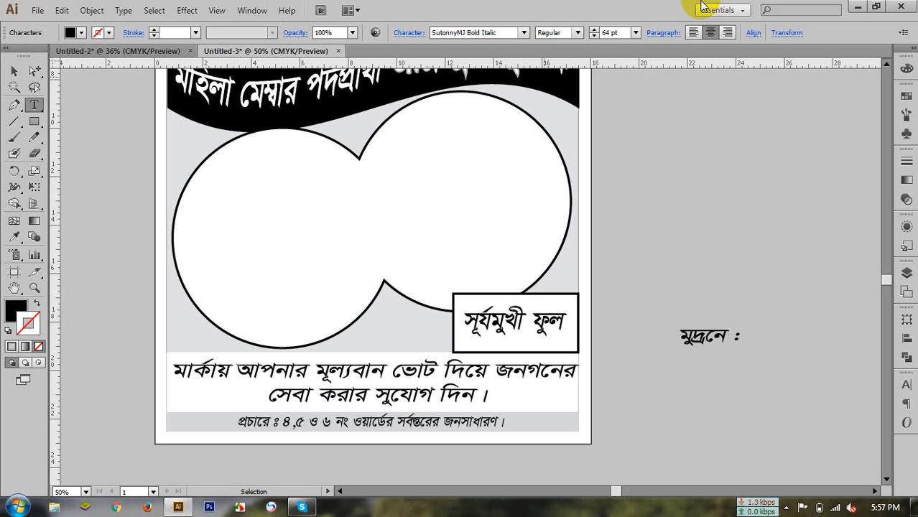
{"action": "key", "text": "BackSpace"}
{"action": "key", "text": "BackSpace"}
{"action": "key", "text": "BackSpace"}
{"action": "type", "text": ": n"}
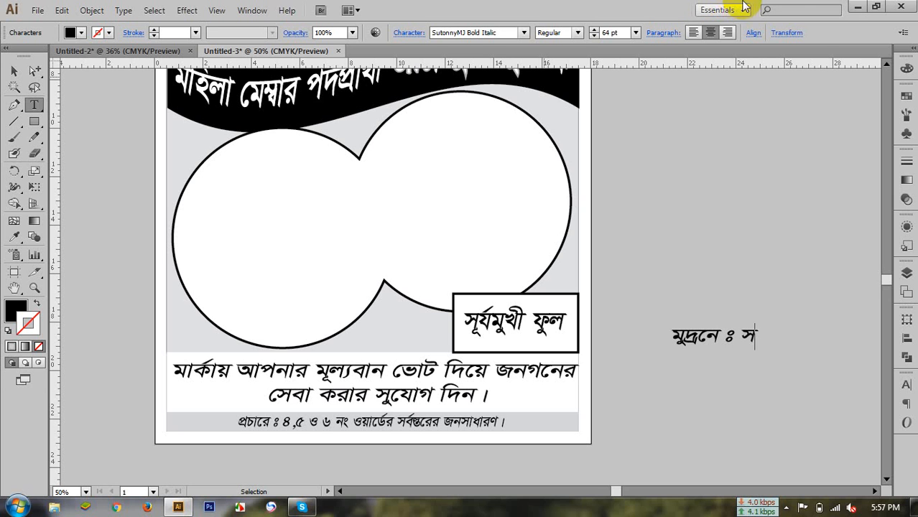
Continue the credit line with "নাজমুল", the first word of the printing company's name, correcting any mistyped letters.
{"action": "key", "text": "BackSpace"}
{"action": "type", "text": "bf"}
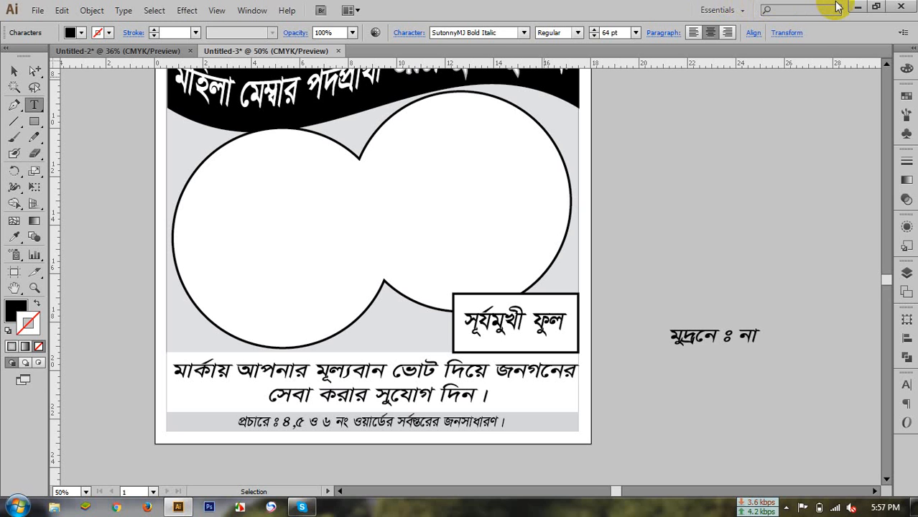
{"action": "type", "text": "i"}
{"action": "key", "text": "BackSpace"}
{"action": "type", "text": "u"}
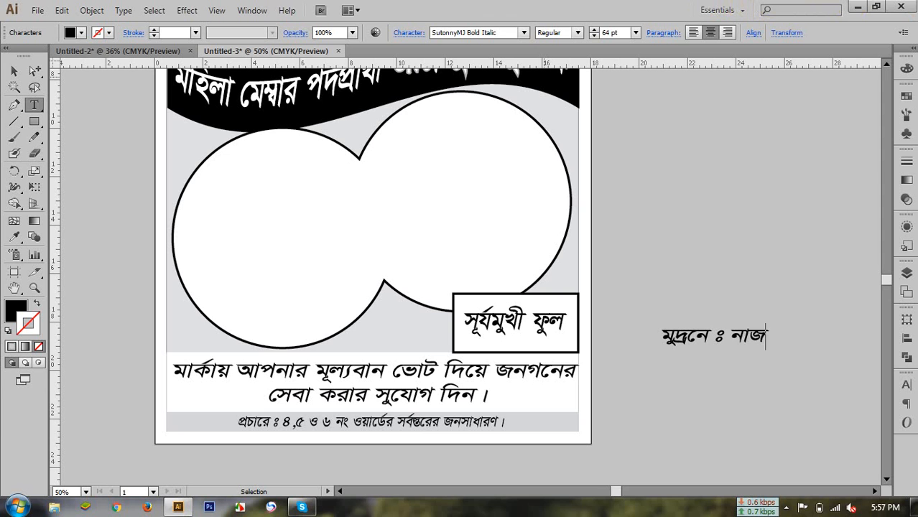
{"action": "type", "text": "mc"}
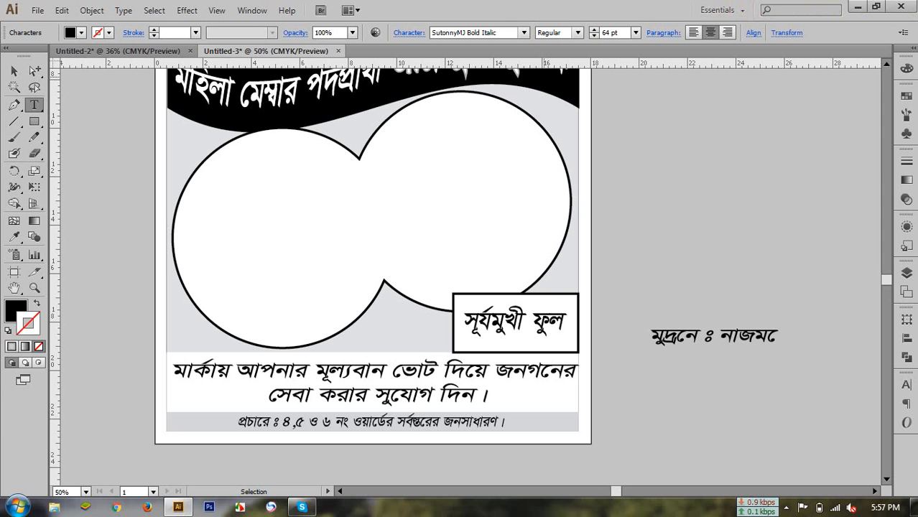
{"action": "key", "text": "BackSpace"}
{"action": "type", "text": "f"}
{"action": "key", "text": "BackSpace"}
{"action": "type", "text": "z"}
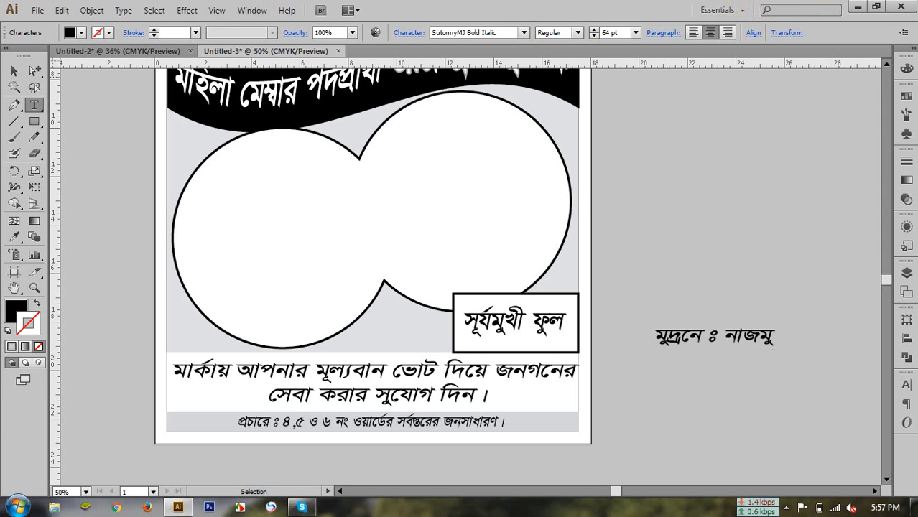
{"action": "type", "text": "v"}
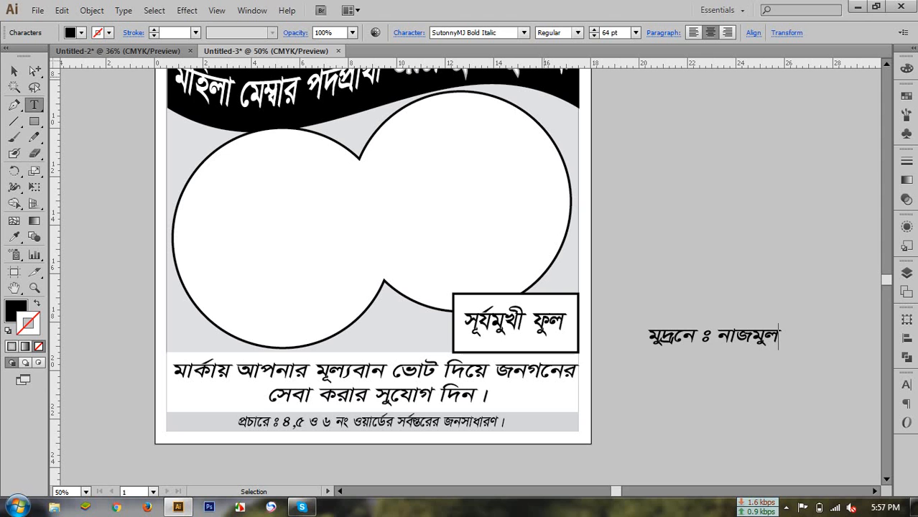
Complete the printing company's name in the credit line with "প্রিন্টার্স" and end it with the Bengali full stop "।".
{"action": "type", "text": " d"}
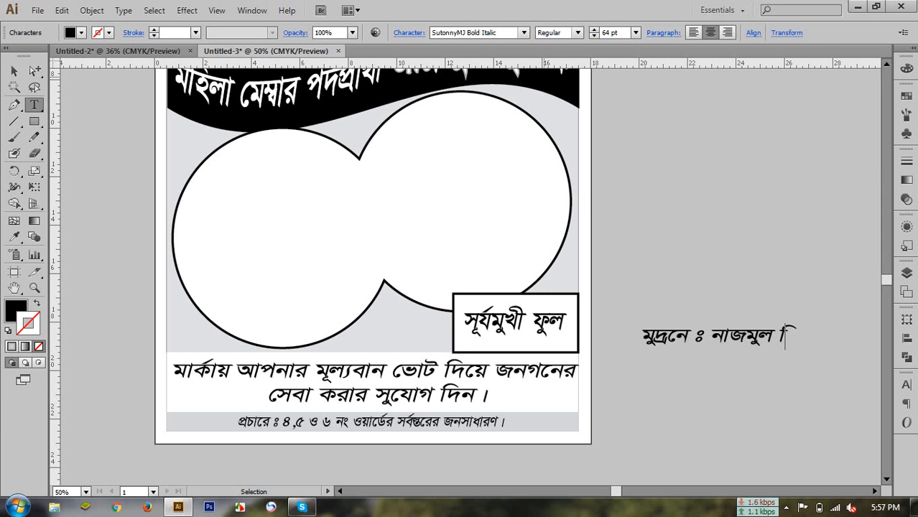
{"action": "type", "text": "r"}
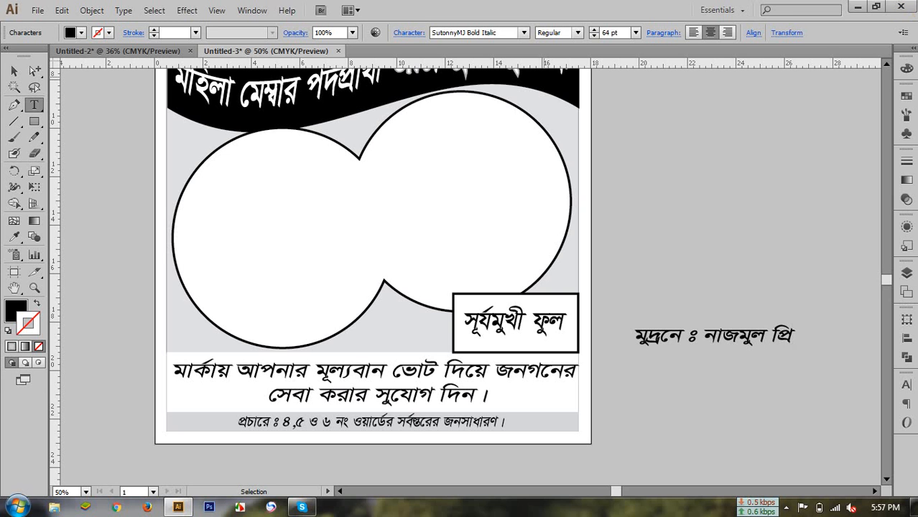
{"action": "type", "text": "zb"}
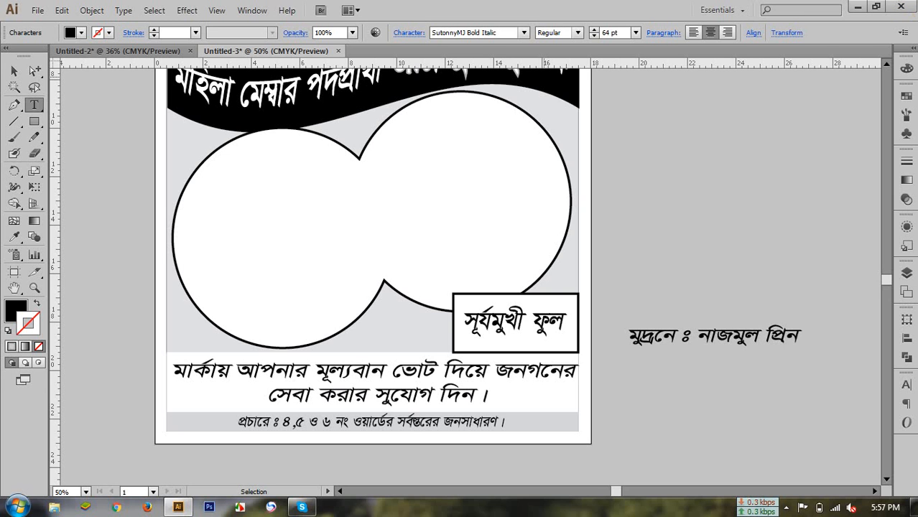
{"action": "type", "text": "gtf"}
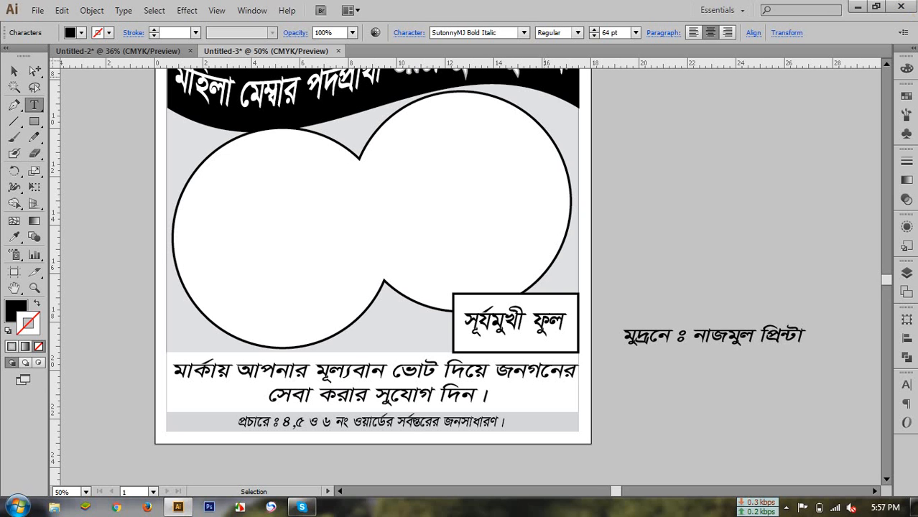
{"action": "type", "text": "m"}
{"action": "key", "text": "BackSpace"}
{"action": "type", "text": "n"}
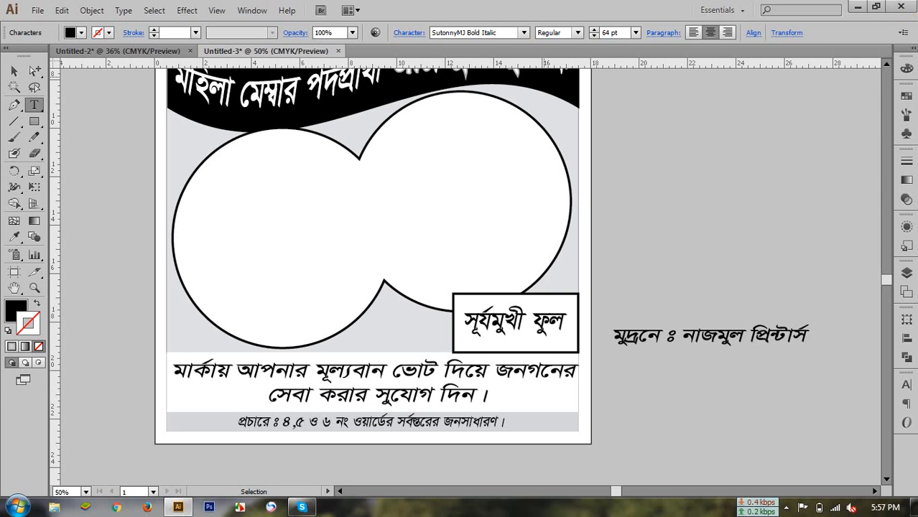
{"action": "key", "text": "BackSpace"}
{"action": "type", "text": "|"}
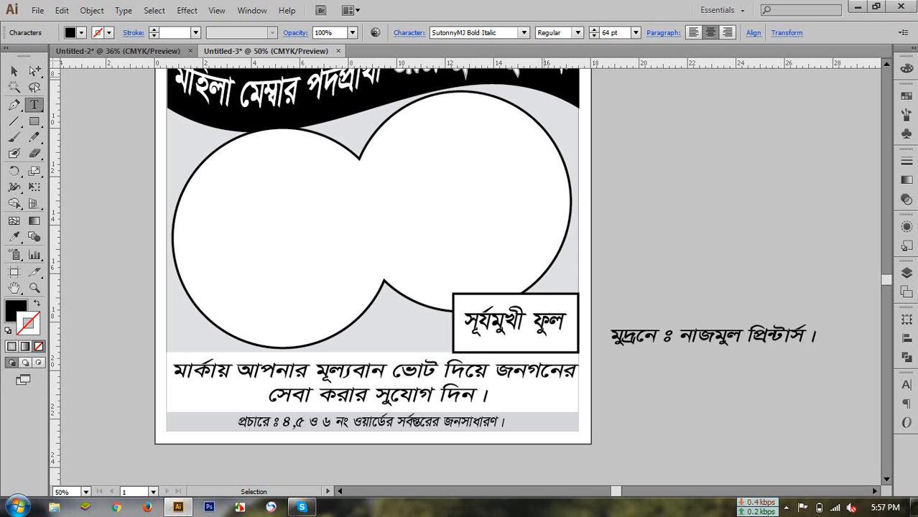
Reduce the printing credit line to 24 pt and move it into the white margin below the grey strip, near the poster's lower-right corner.
{"action": "left_click", "coordinate": [14, 70]}
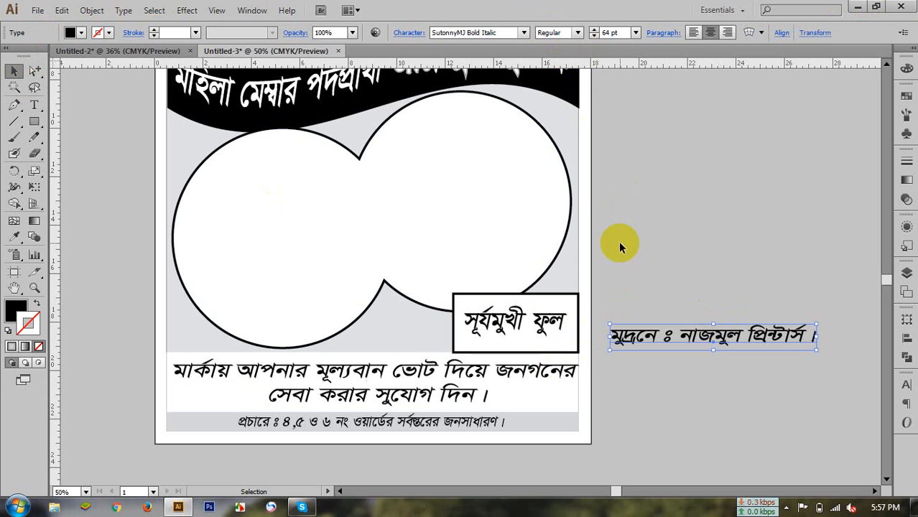
{"action": "left_click", "coordinate": [635, 38]}
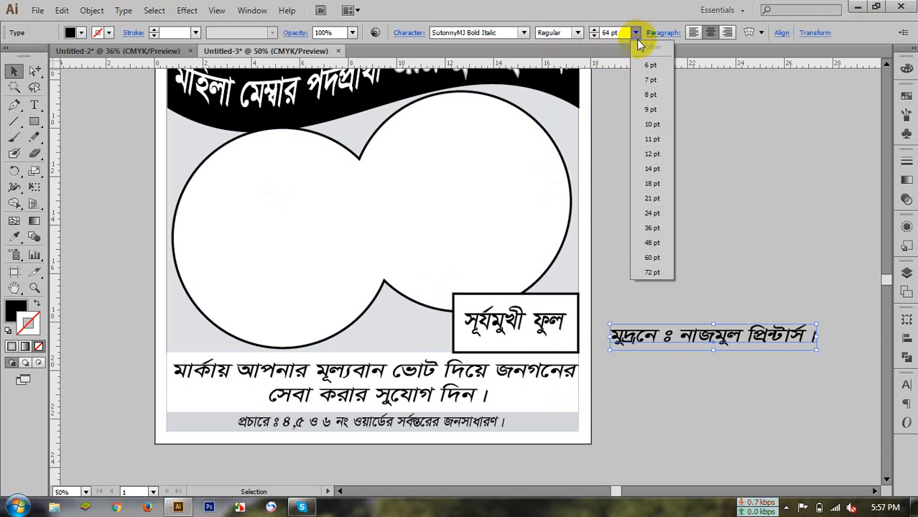
{"action": "left_click", "coordinate": [651, 213]}
{"action": "left_click_drag", "start_coordinate": [717, 346], "coordinate": [528, 450]}
{"action": "key", "text": "ctrl+space"}
{"action": "left_click", "coordinate": [529, 449]}
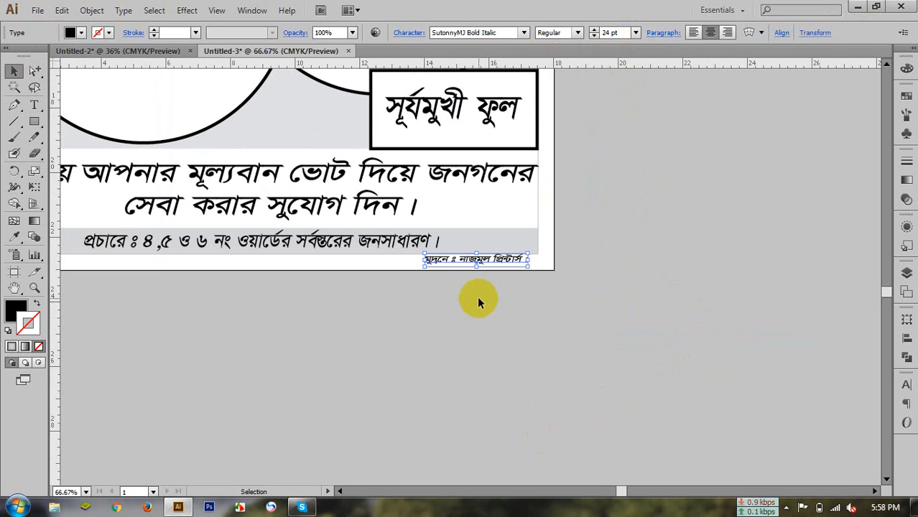
Nudge the printing credit until its end lines up with the grey strip's right edge inside the bottom margin, and deselect it.
{"action": "key", "text": "shift+Down"}
{"action": "key", "text": "shift+Right"}
{"action": "key", "text": "shift+Right"}
{"action": "key", "text": "shift+Right"}
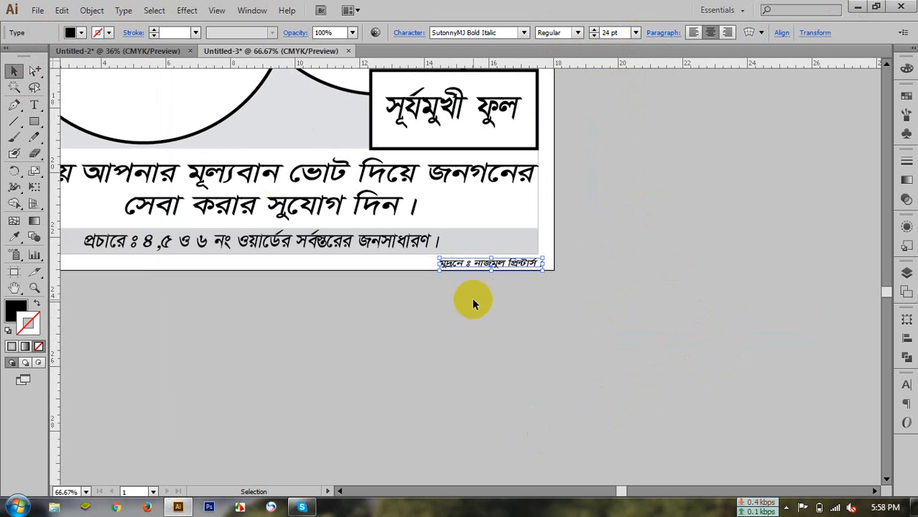
{"action": "key", "text": "Left"}
{"action": "key", "text": "Left"}
{"action": "key", "text": "Left"}
{"action": "key", "text": "Left"}
{"action": "key", "text": "Left"}
{"action": "key", "text": "Left"}
{"action": "key", "text": "Up"}
{"action": "key", "text": "Up"}
{"action": "key", "text": "Up"}
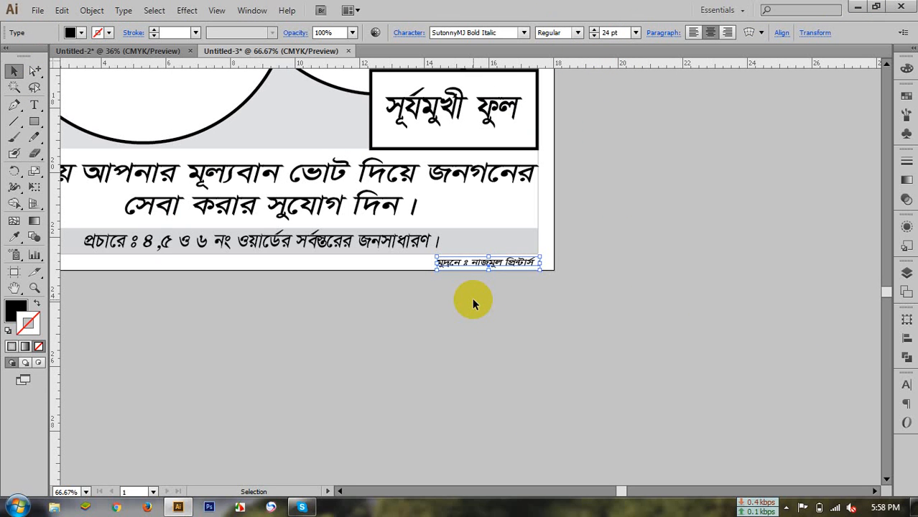
{"action": "key", "text": "Left"}
{"action": "key", "text": "Left"}
{"action": "key", "text": "Left"}
{"action": "key", "text": "Left"}
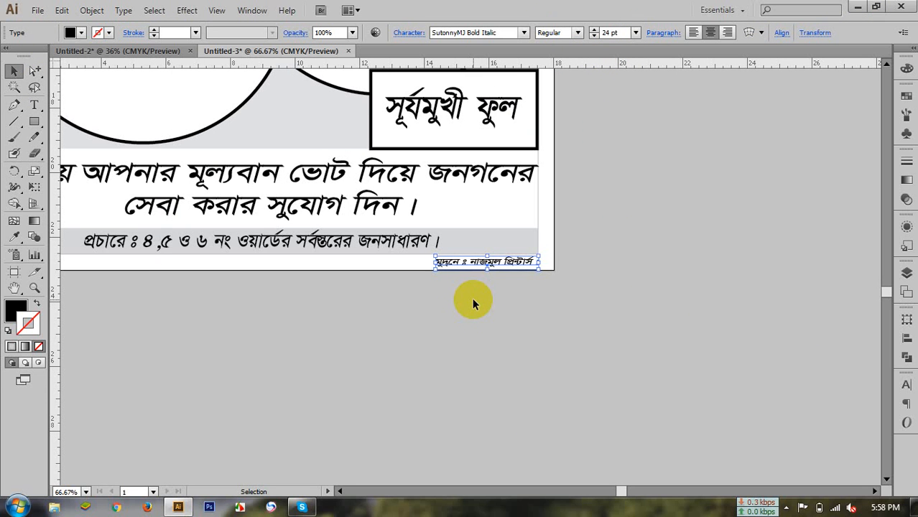
{"action": "left_click", "coordinate": [467, 332]}
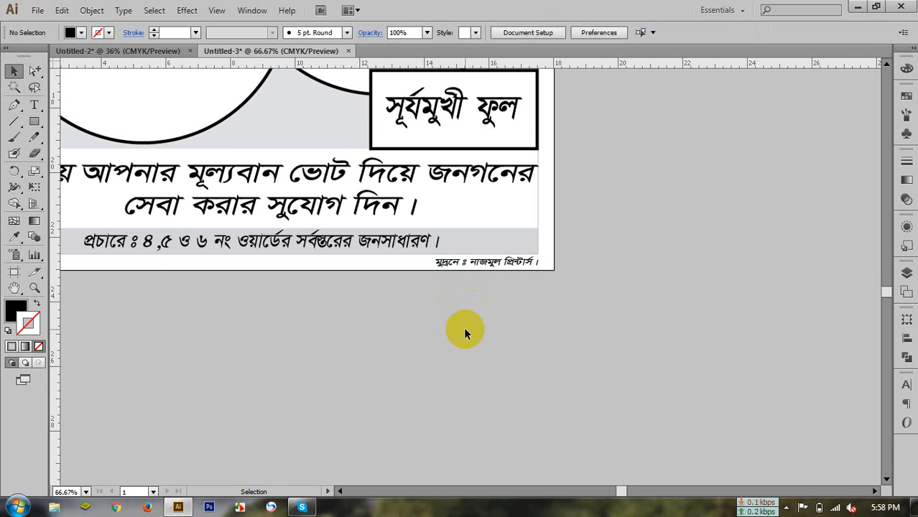
{"action": "left_click", "coordinate": [343, 320], "text": "alt"}
{"action": "left_click", "coordinate": [474, 267], "text": "alt"}
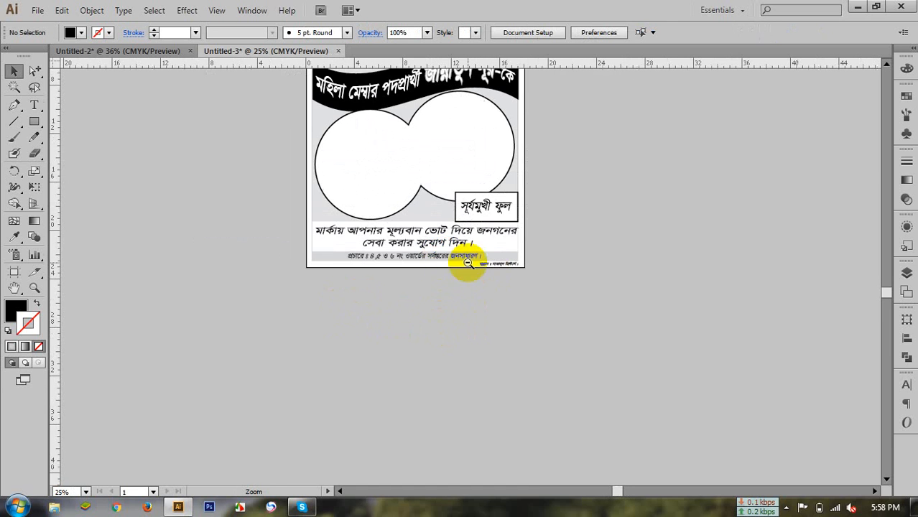
{"action": "left_click", "coordinate": [393, 299], "text": "alt"}
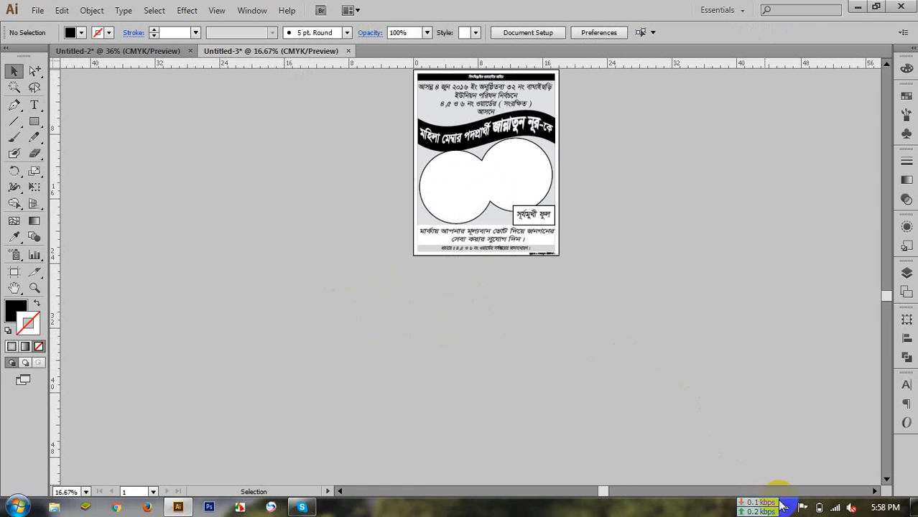